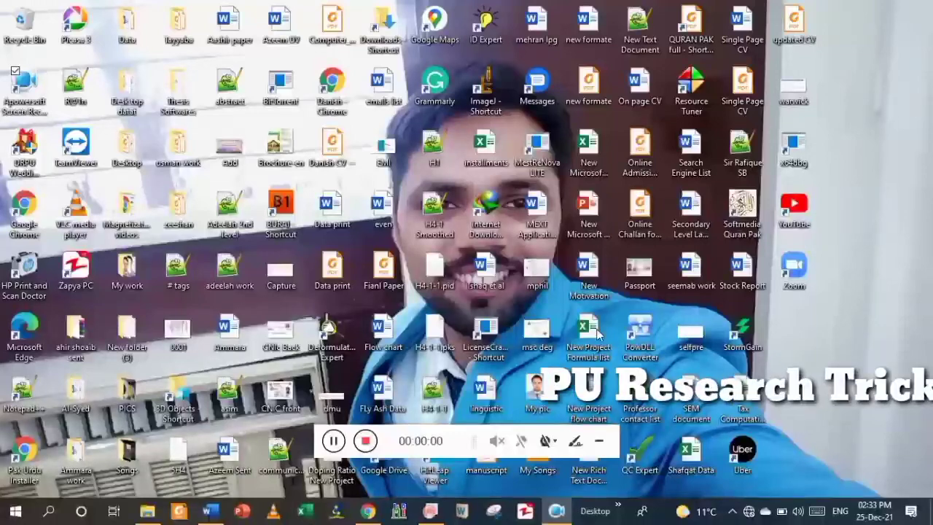
# Restore the OriginPro window showing the T2.txt, FTIR.txt and A.xls workbooks.
pyautogui.click(433, 511)
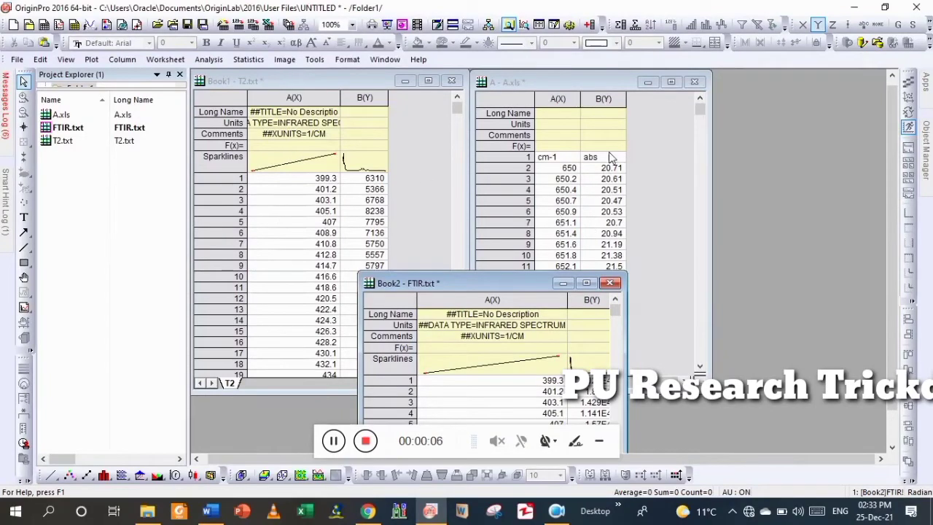
# Plot Book2 columns A and B as a line graph, Graph1, and maximize it.
pyautogui.click(539, 372)
pyautogui.click(540, 315)
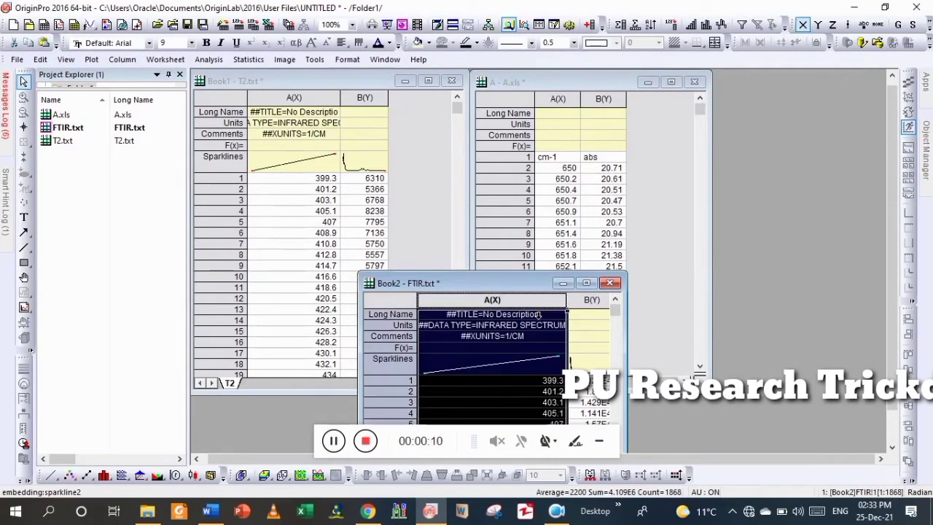
pyautogui.hotkey('ctrl', 'a')
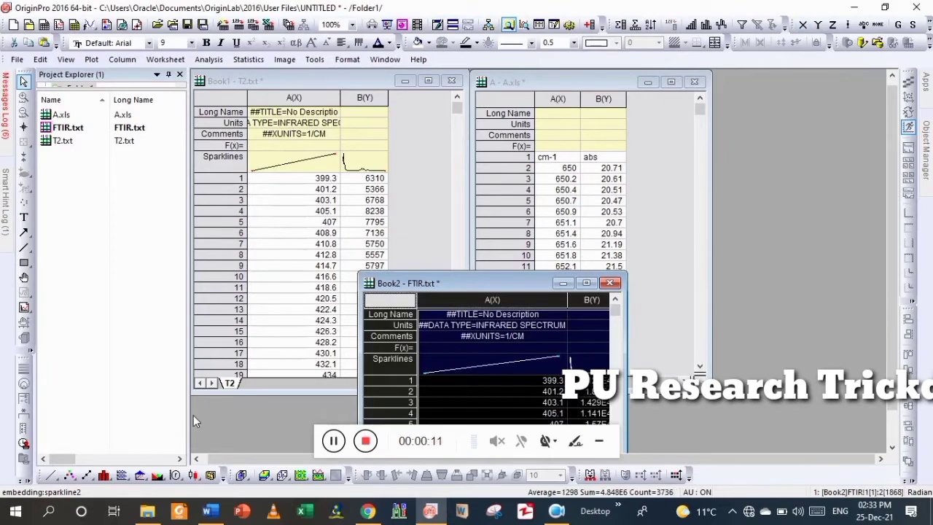
pyautogui.click(51, 475)
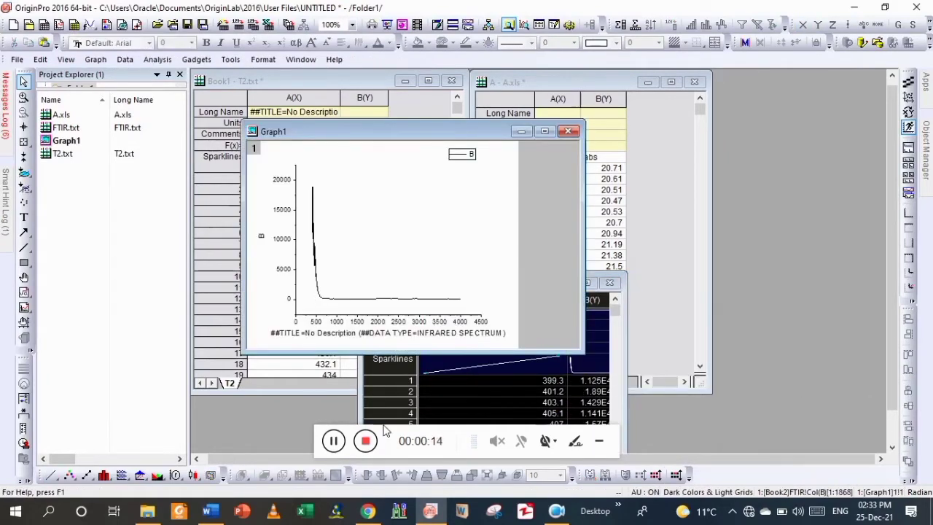
pyautogui.click(475, 437)
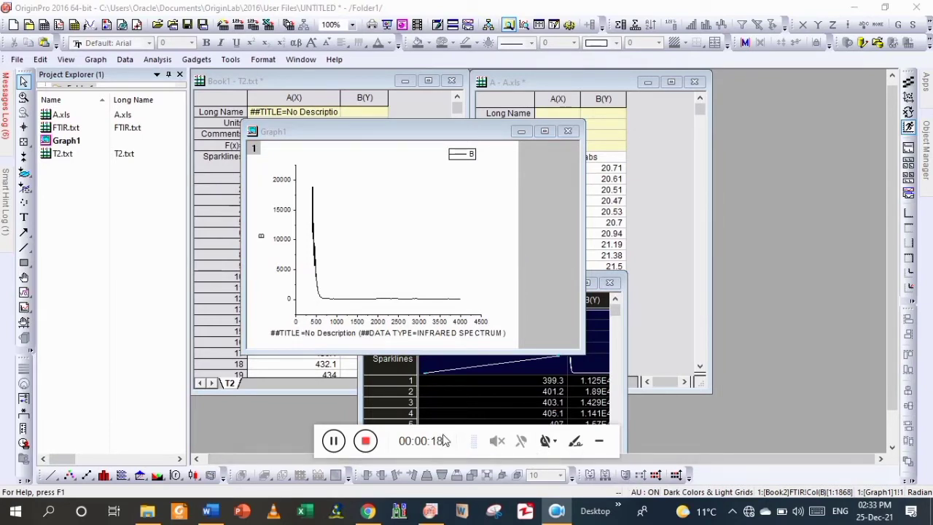
pyautogui.moveTo(444, 431); pyautogui.dragTo(741, 508)
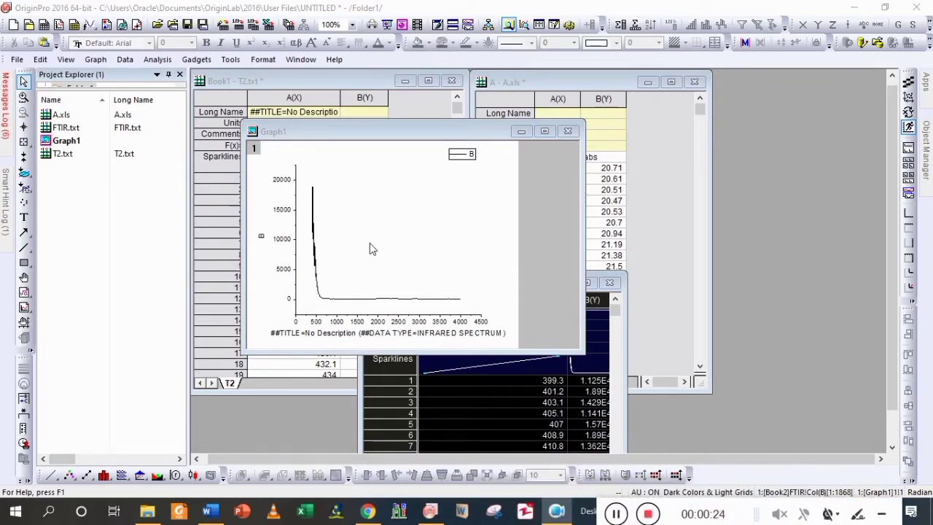
pyautogui.click(551, 133)
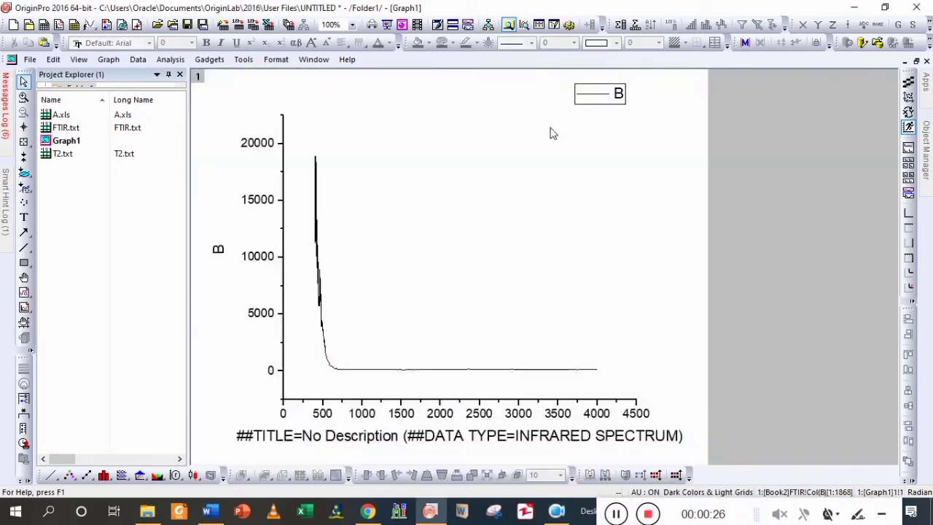
# Zoom twice into the 0–200 baseline region with the small peaks, then restore the window.
pyautogui.click(23, 97)
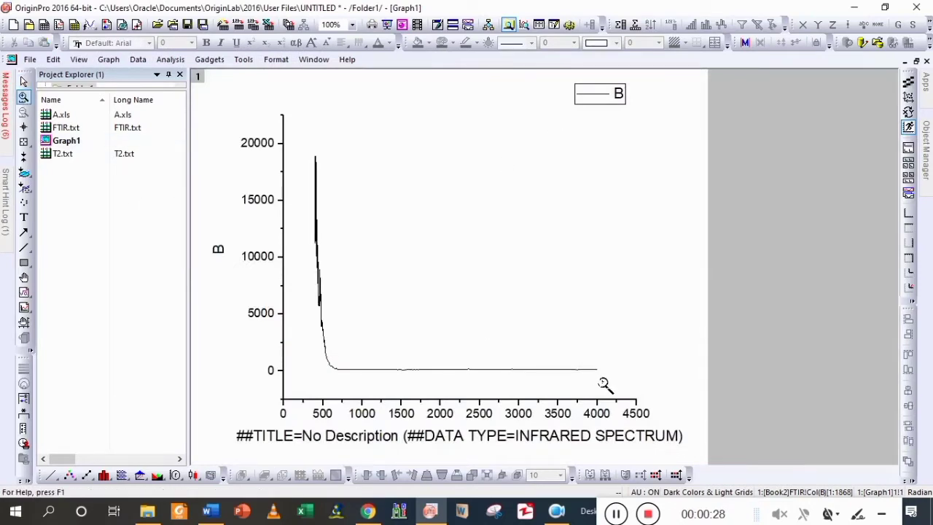
pyautogui.moveTo(612, 360); pyautogui.dragTo(322, 374)
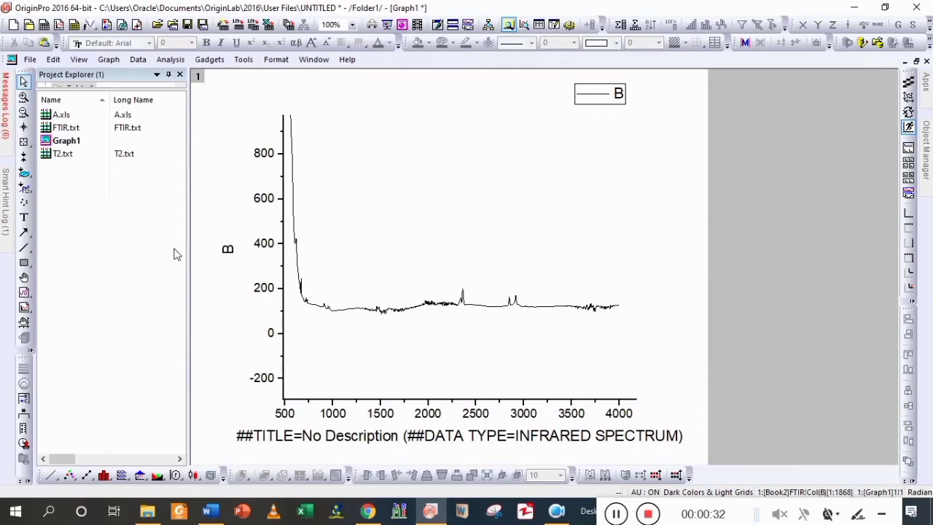
pyautogui.click(23, 98)
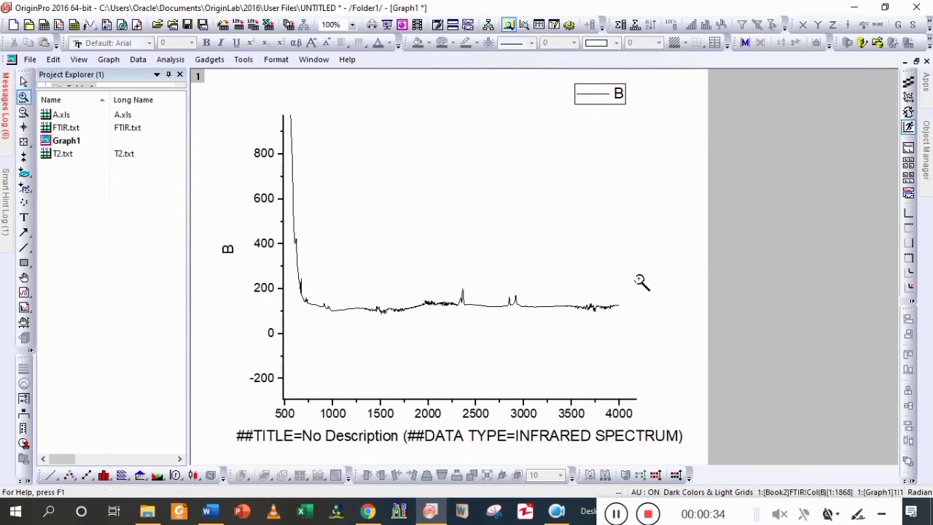
pyautogui.moveTo(639, 280); pyautogui.dragTo(292, 338)
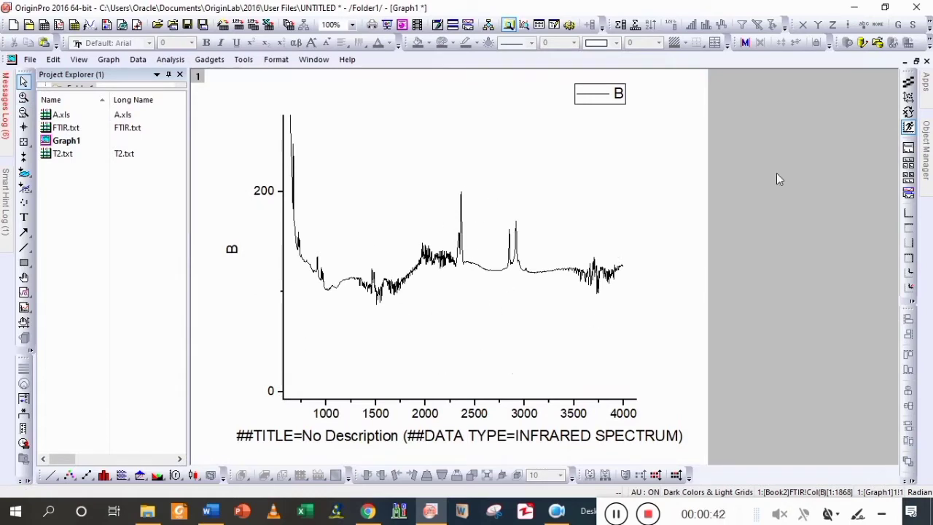
pyautogui.click(916, 61)
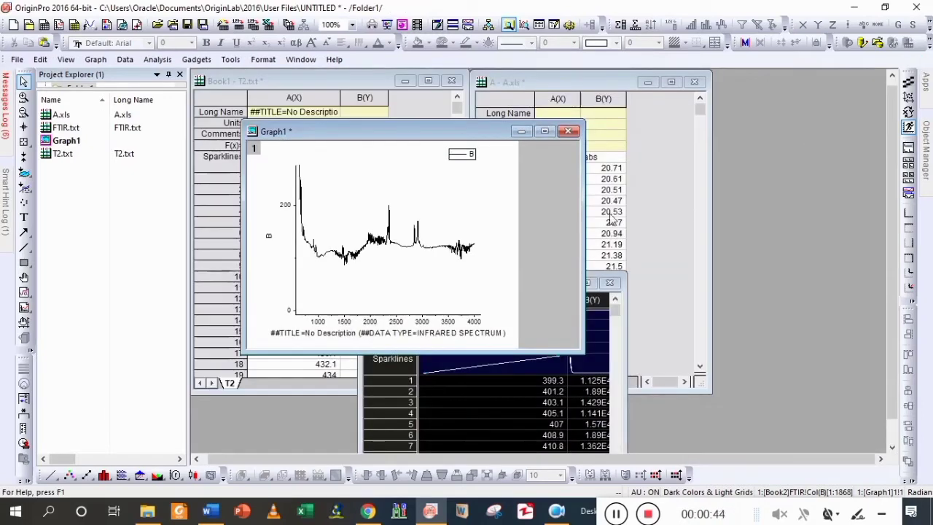
# Delete Graph1, then move and widen the FTIR workbook window.
pyautogui.click(567, 131)
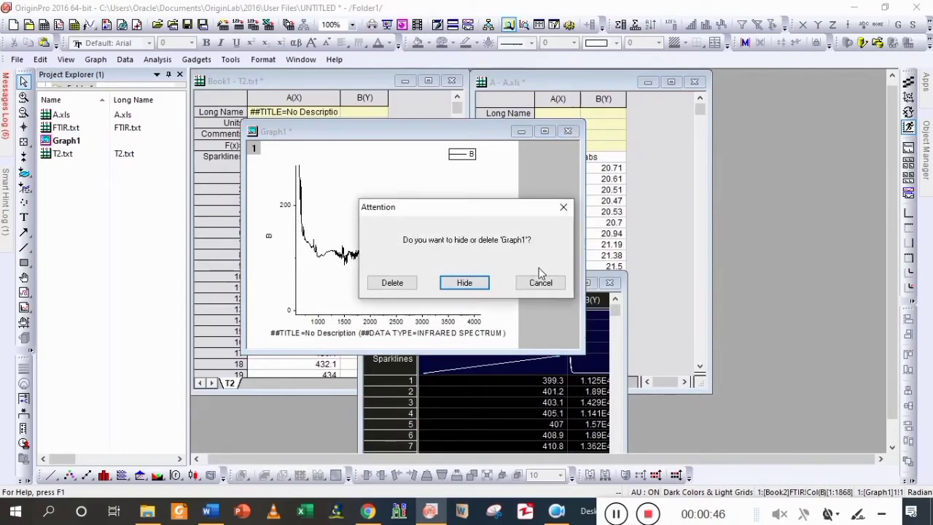
pyautogui.click(393, 284)
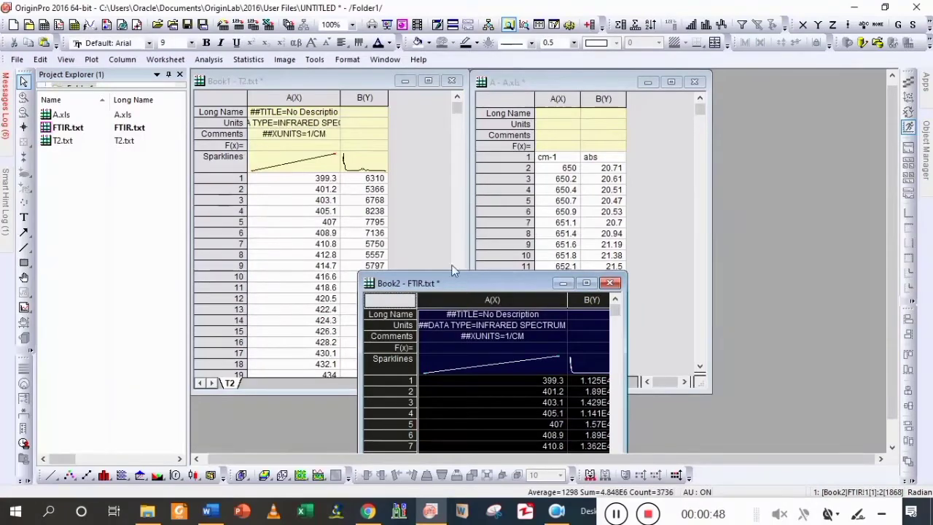
pyautogui.moveTo(473, 297); pyautogui.dragTo(365, 154)
pyautogui.click(414, 221)
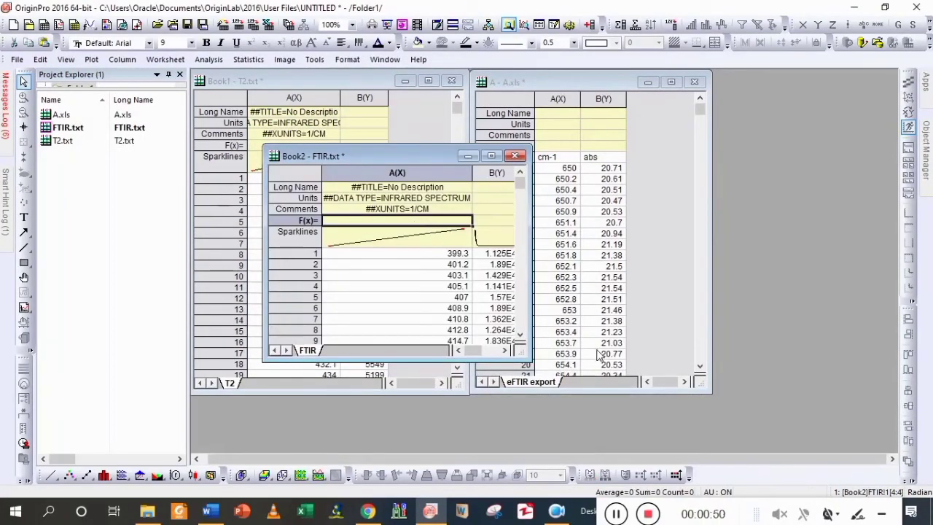
pyautogui.moveTo(537, 361); pyautogui.dragTo(661, 361)
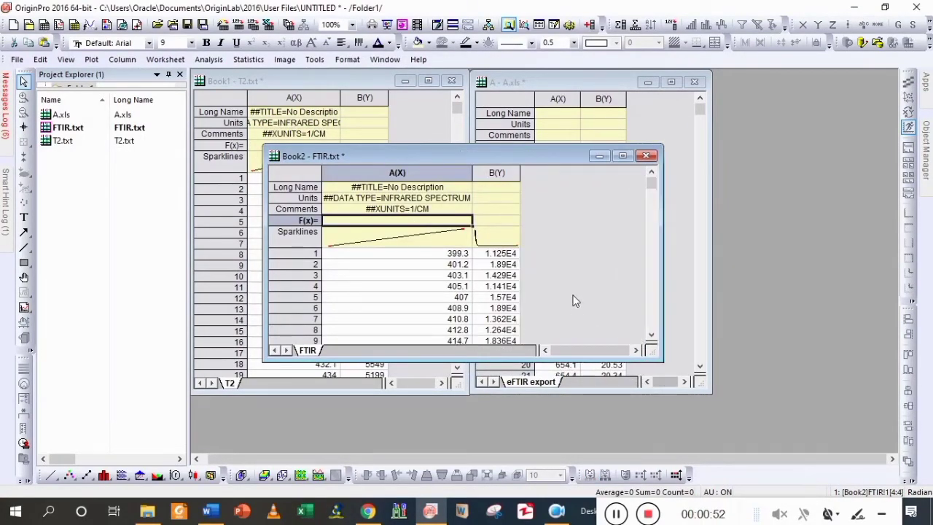
# Add one new column C to the FTIR sheet and open its Set Column Values editor.
pyautogui.doubleClick(579, 302)
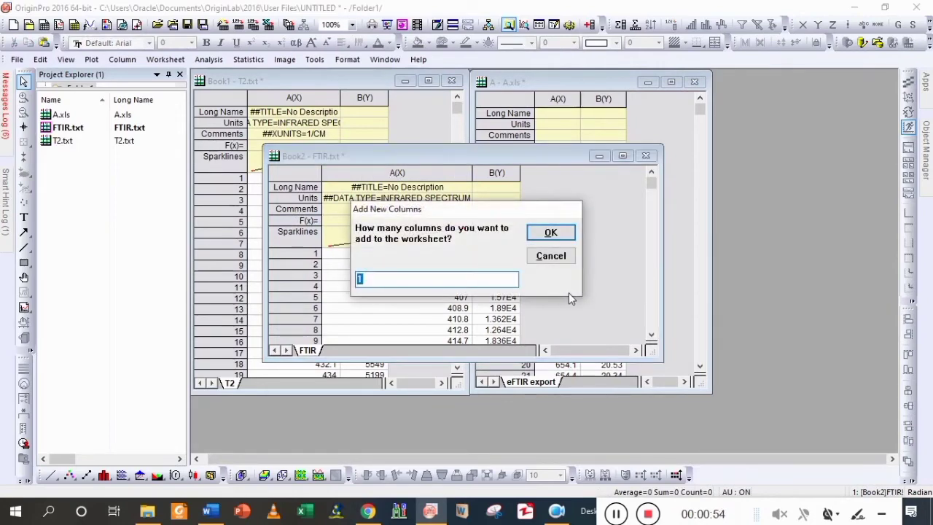
pyautogui.press('Return')
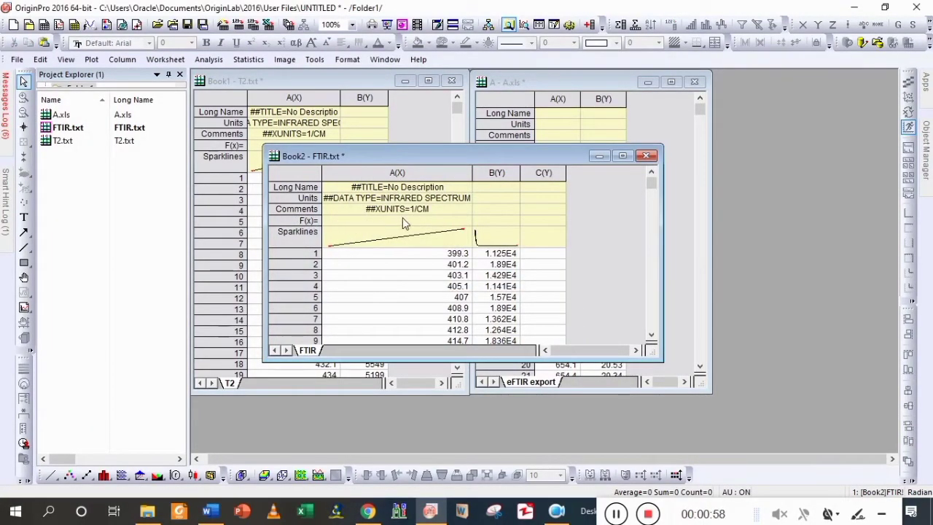
pyautogui.click(545, 176)
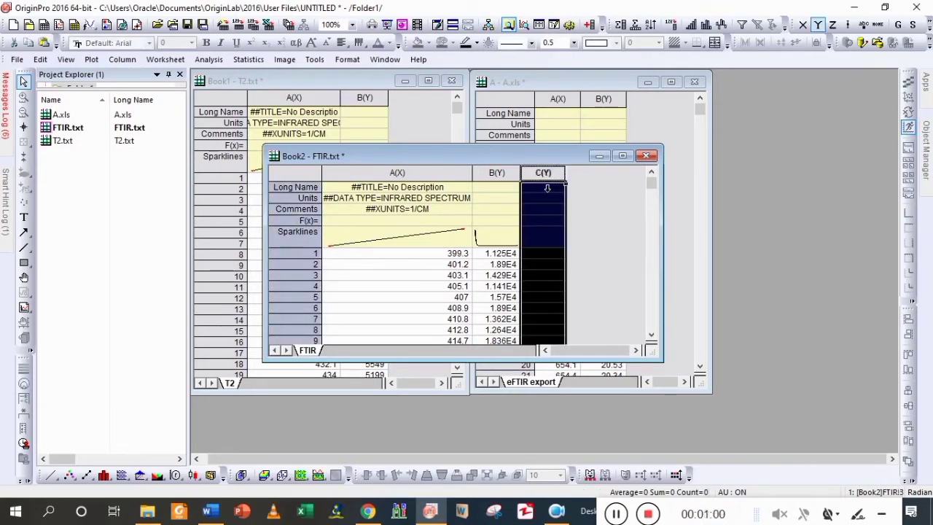
pyautogui.rightClick(540, 185)
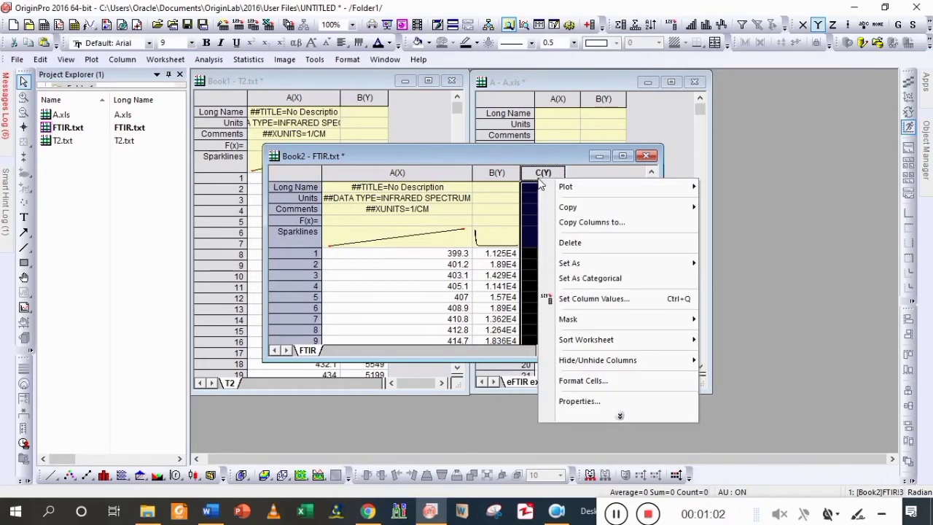
pyautogui.click(624, 303)
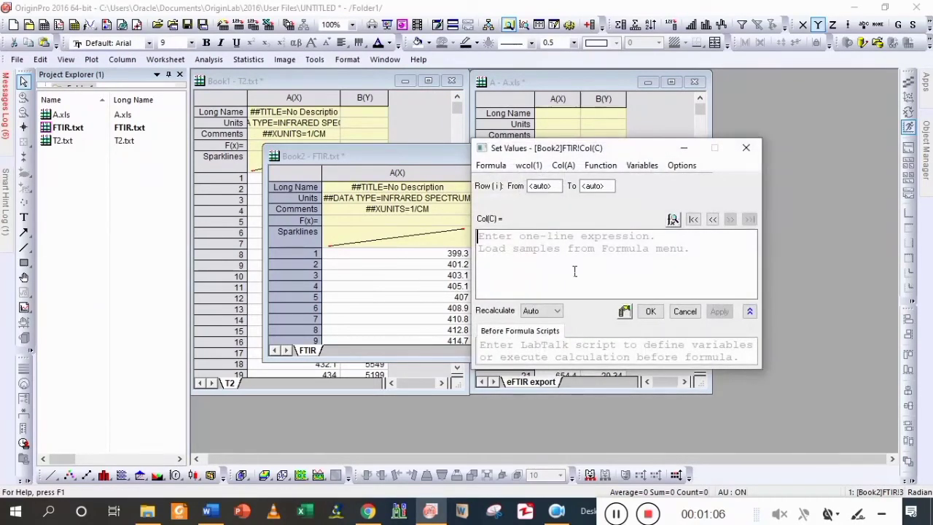
# Fill column C with (10*-(col(B))), giving values like -1.125E5, and select columns A and C.
pyautogui.click(574, 271)
pyautogui.write('(10^(col(B')
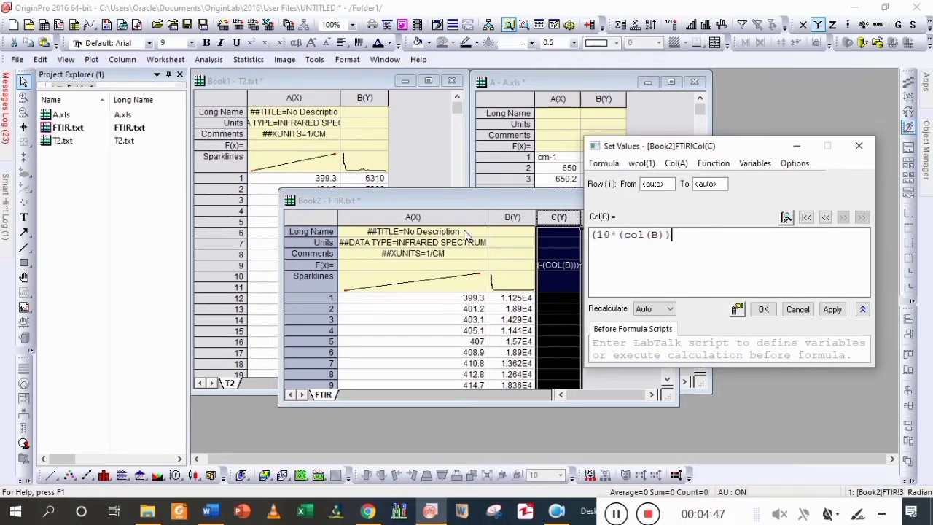
pyautogui.write(')')
pyautogui.press('Left')
pyautogui.press('Left')
pyautogui.press('Left')
pyautogui.write('-')
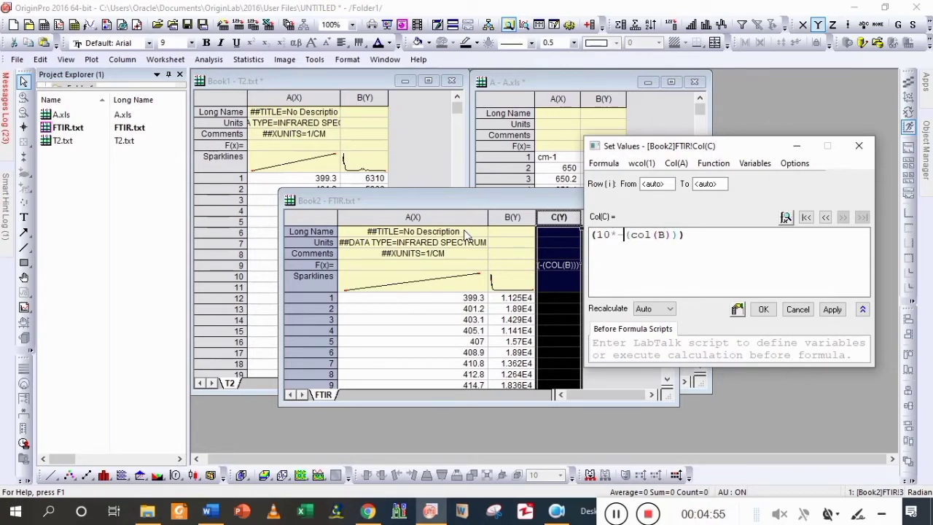
pyautogui.click(833, 309)
pyautogui.click(765, 310)
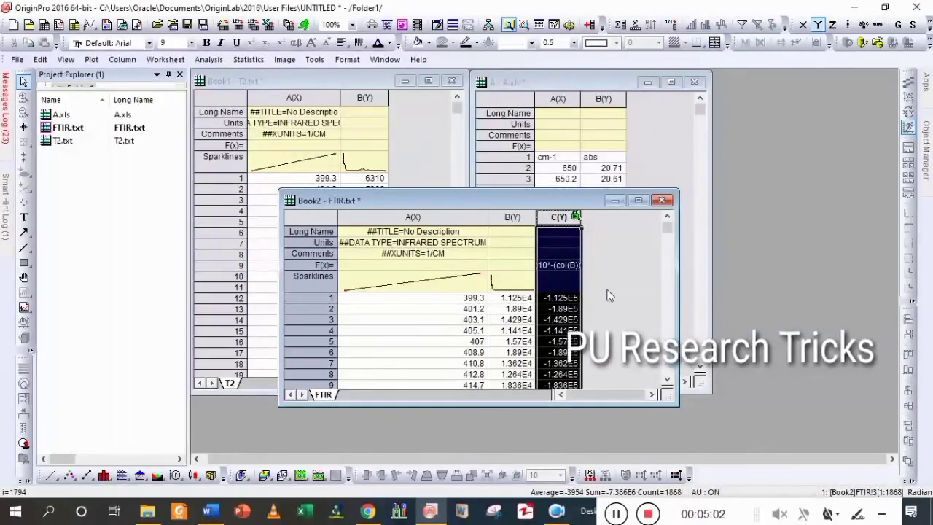
pyautogui.keyDown('ctrl'); pyautogui.click(450, 221); pyautogui.keyUp('ctrl')
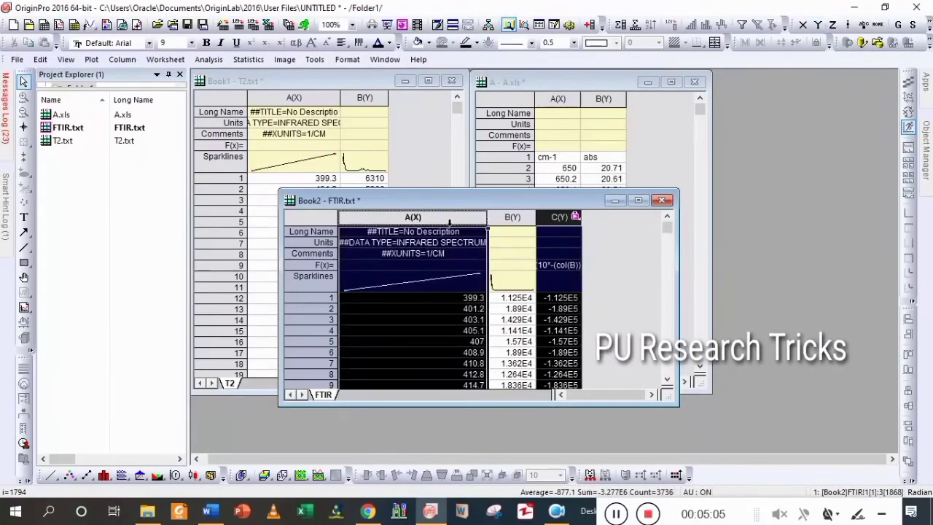
# Plot column C against A as a new maximized Graph1 and zoom three times into the noisy band.
pyautogui.click(52, 475)
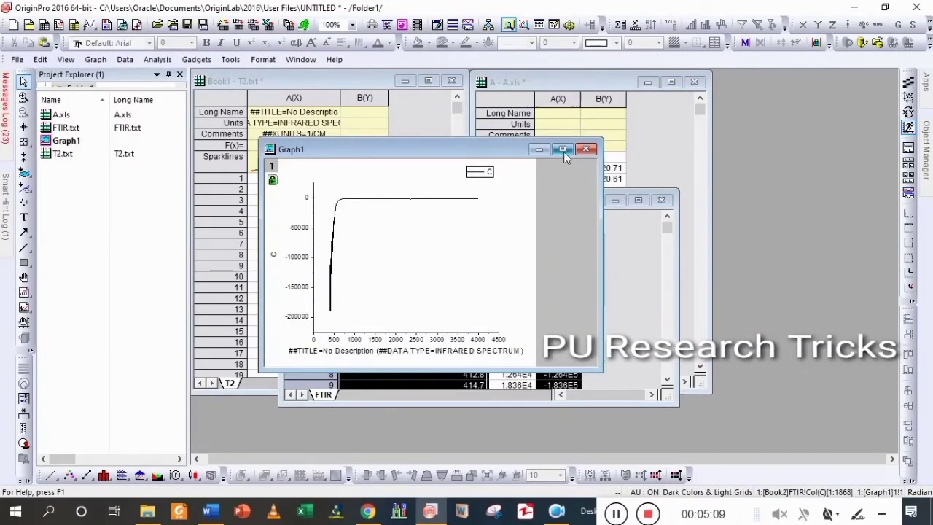
pyautogui.click(562, 149)
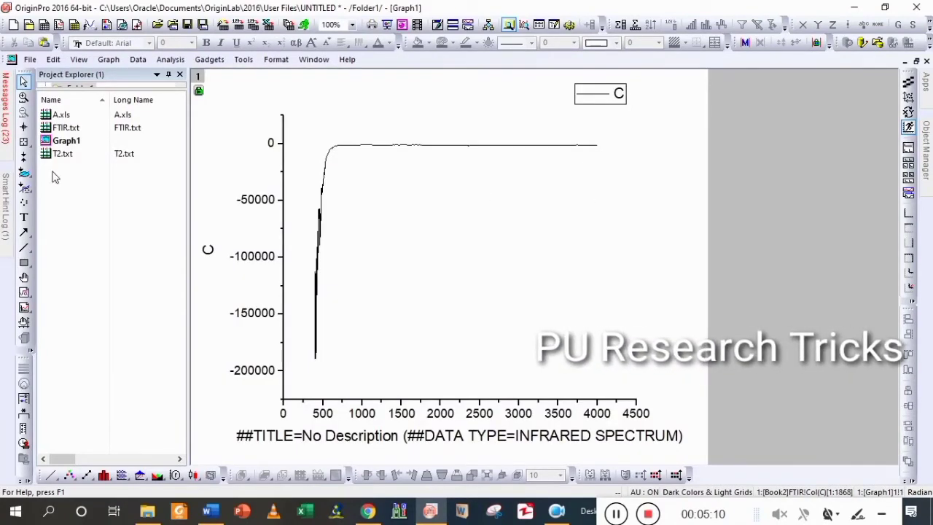
pyautogui.click(24, 96)
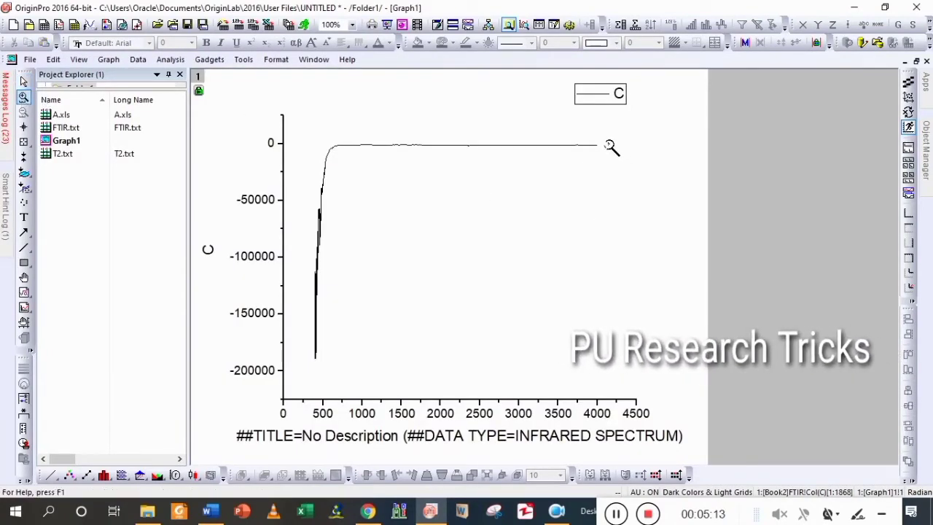
pyautogui.moveTo(600, 136); pyautogui.dragTo(322, 162)
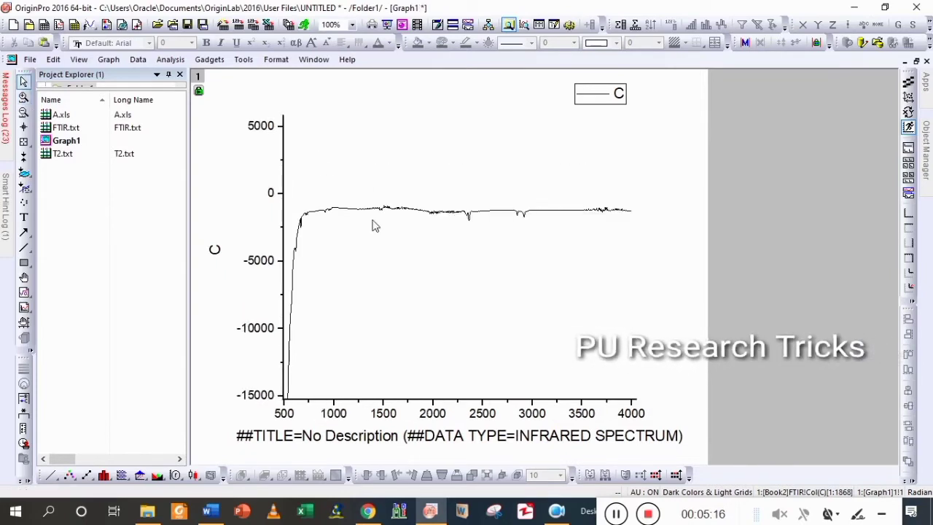
pyautogui.click(23, 96)
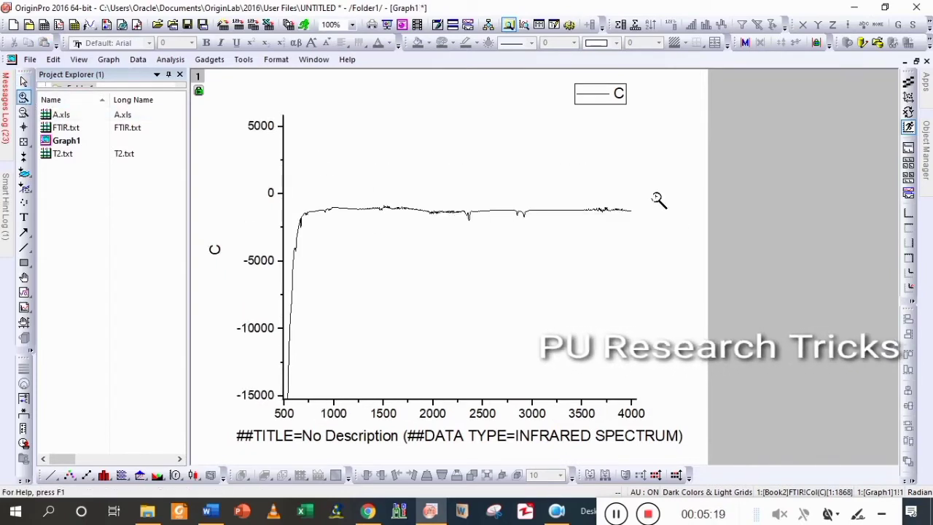
pyautogui.moveTo(644, 190); pyautogui.dragTo(286, 282)
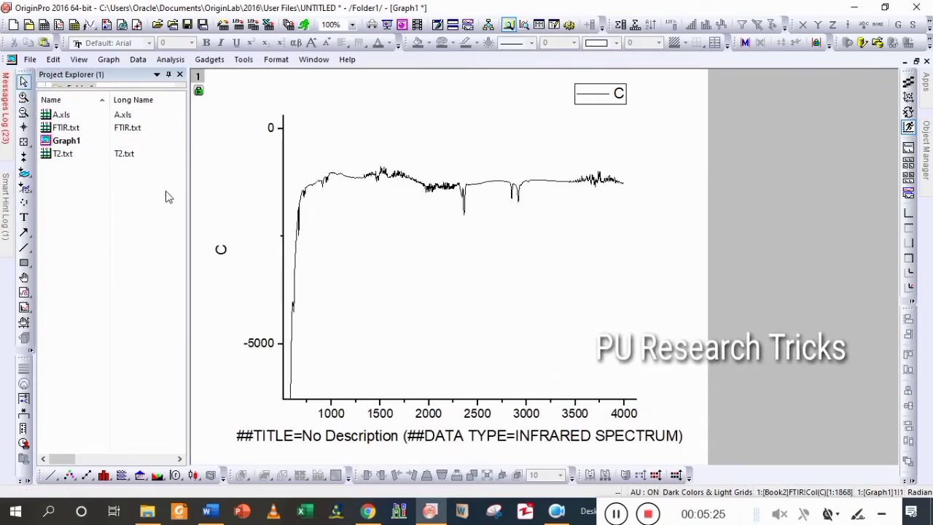
pyautogui.click(23, 97)
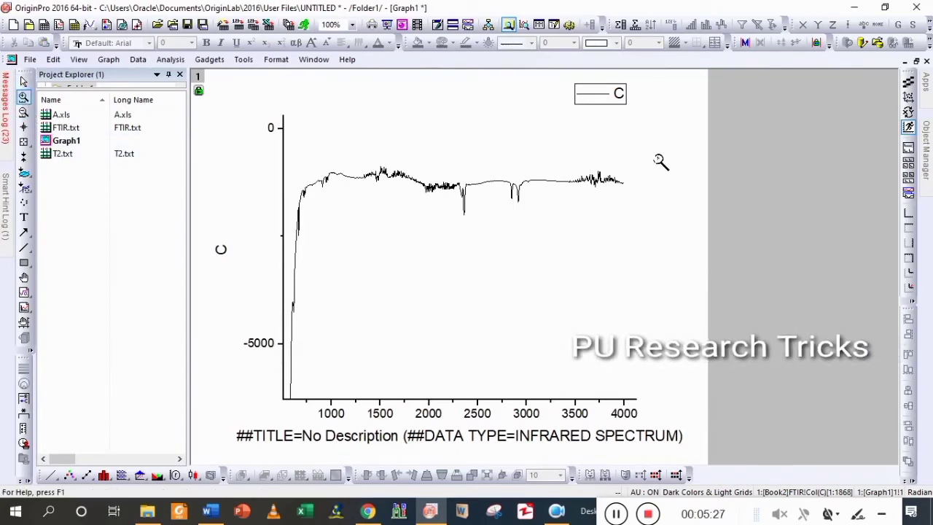
pyautogui.moveTo(649, 152); pyautogui.dragTo(284, 261)
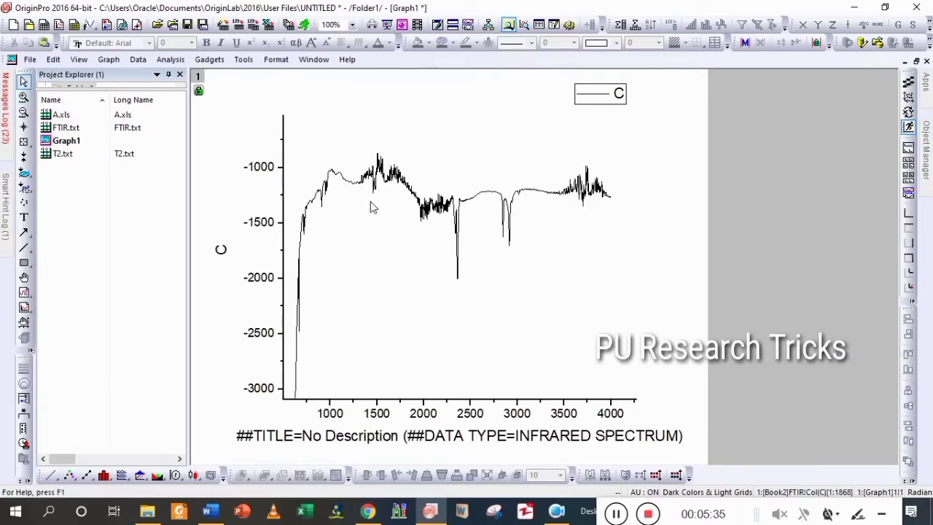
# Read the low-end spike's position (X ≈ 631), then restore Graph1 and move it aside.
pyautogui.click(24, 126)
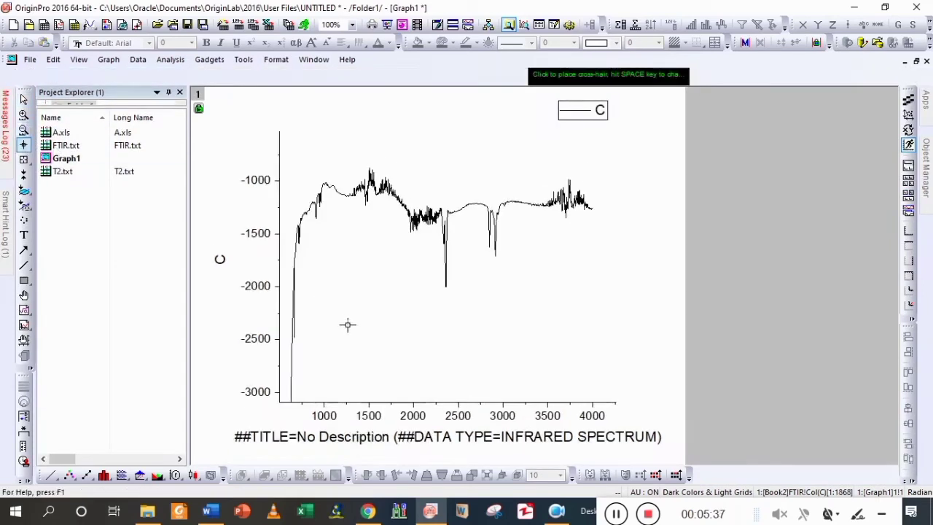
pyautogui.click(300, 336)
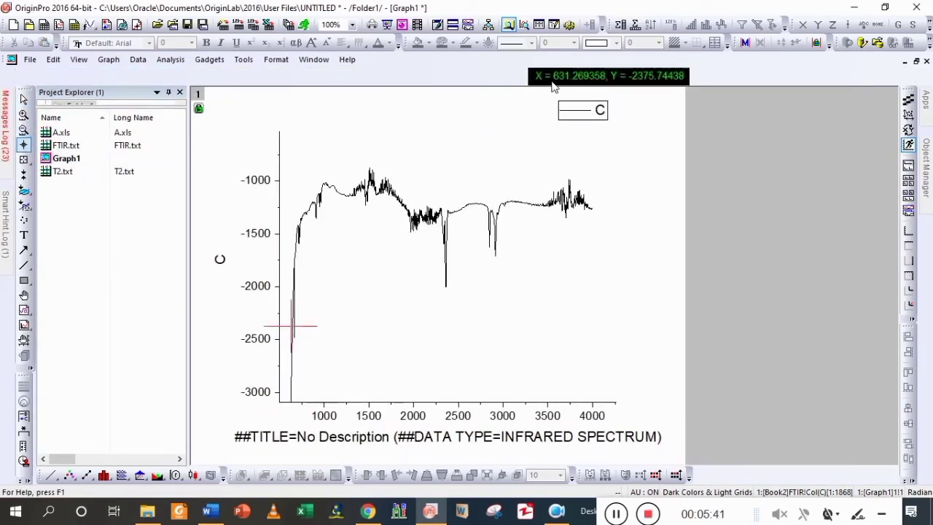
pyautogui.click(915, 60)
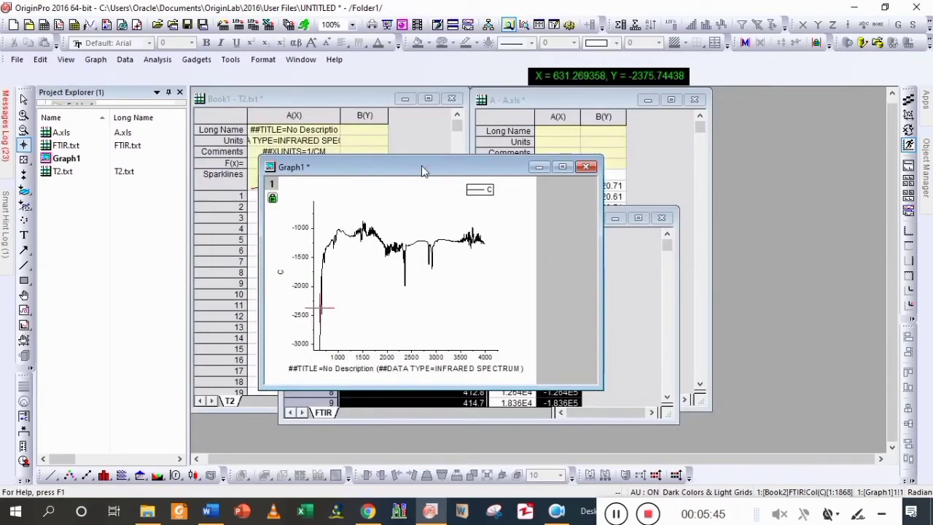
pyautogui.moveTo(421, 165); pyautogui.dragTo(789, 192)
# Clear FTIR column A wavenumbers in rows 1–120, starting from 399.3.
pyautogui.click(583, 324)
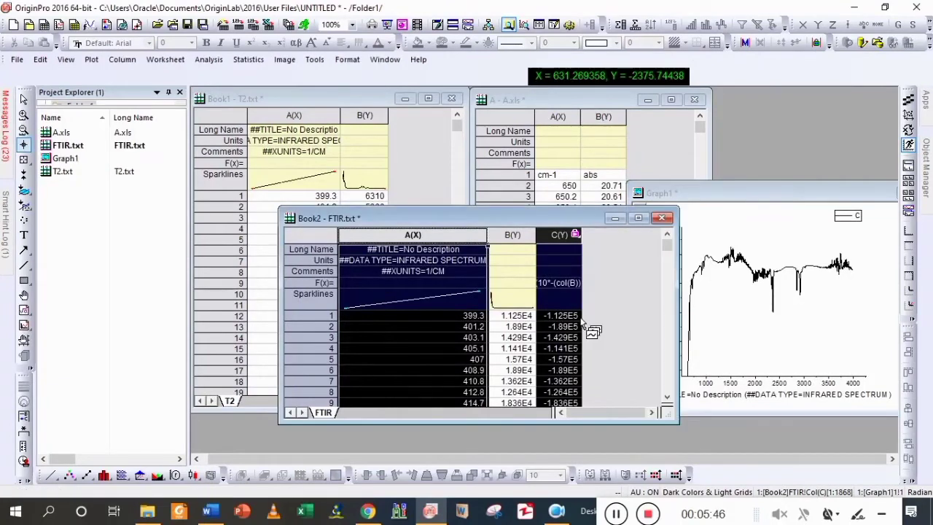
pyautogui.click(604, 285)
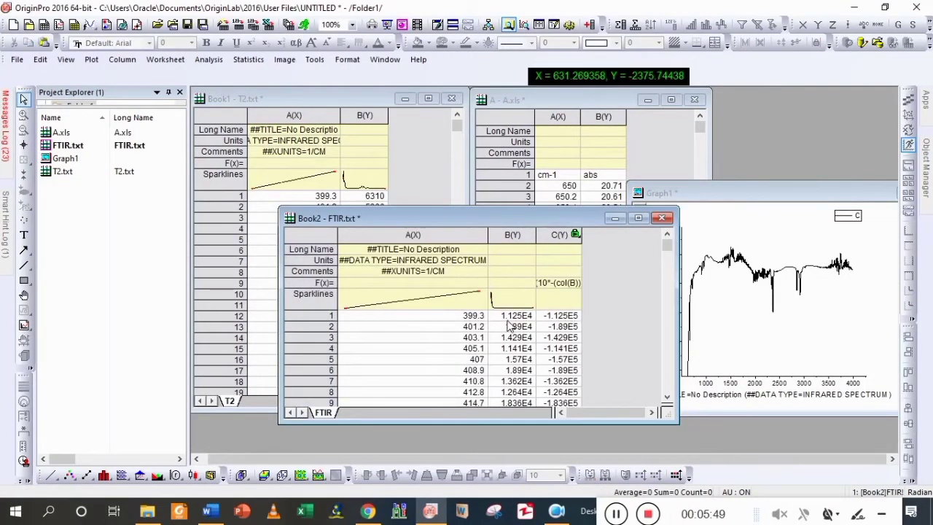
pyautogui.click(474, 318)
pyautogui.hotkey('shift', 'Down')
pyautogui.hotkey('shift', 'Down')
pyautogui.hotkey('shift', 'Down')
pyautogui.hotkey('shift', 'Down')
pyautogui.hotkey('shift', 'Down')
pyautogui.hotkey('shift', 'Down')
pyautogui.hotkey('shift', 'Down')
pyautogui.hotkey('shift', 'Down')
pyautogui.hotkey('shift', 'Down')
pyautogui.hotkey('shift', 'Down')
pyautogui.hotkey('shift', 'Down')
pyautogui.hotkey('shift', 'Down')
pyautogui.hotkey('shift', 'Down')
pyautogui.hotkey('shift', 'Down')
pyautogui.hotkey('shift', 'Down')
pyautogui.hotkey('shift', 'Down')
pyautogui.hotkey('shift', 'Down')
pyautogui.hotkey('shift', 'Down')
pyautogui.hotkey('shift', 'Down')
pyautogui.hotkey('shift', 'Down')
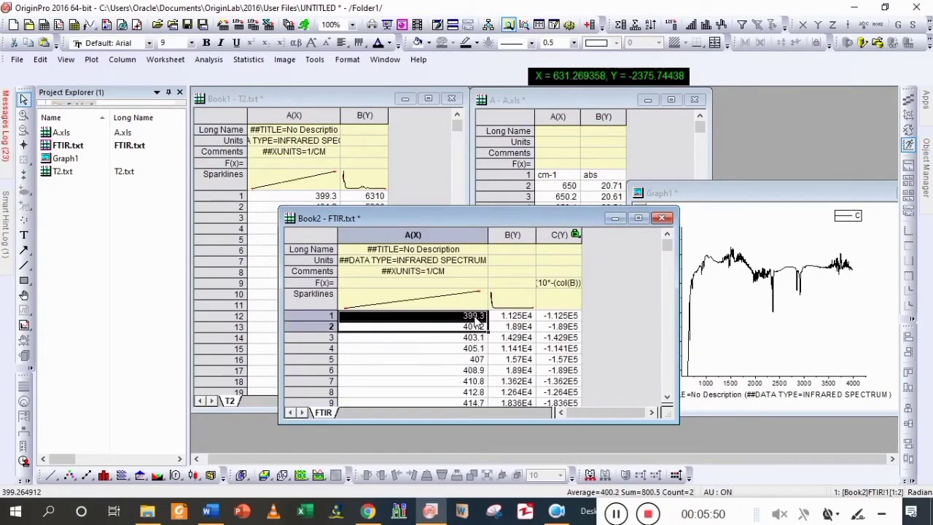
pyautogui.hotkey('shift', 'Down')
pyautogui.hotkey('shift', 'Down')
pyautogui.hotkey('shift', 'Down')
pyautogui.hotkey('shift', 'Down')
pyautogui.hotkey('shift', 'Down')
pyautogui.hotkey('shift', 'Down')
pyautogui.hotkey('shift', 'Down')
pyautogui.hotkey('shift', 'Down')
pyautogui.hotkey('shift', 'Down')
pyautogui.hotkey('shift', 'Down')
pyautogui.hotkey('shift', 'Down')
pyautogui.hotkey('shift', 'Down')
pyautogui.hotkey('shift', 'Down')
pyautogui.hotkey('shift', 'Down')
pyautogui.hotkey('shift', 'Down')
pyautogui.hotkey('shift', 'Down')
pyautogui.hotkey('shift', 'Down')
pyautogui.hotkey('shift', 'Down')
pyautogui.hotkey('shift', 'Down')
pyautogui.hotkey('shift', 'Down')
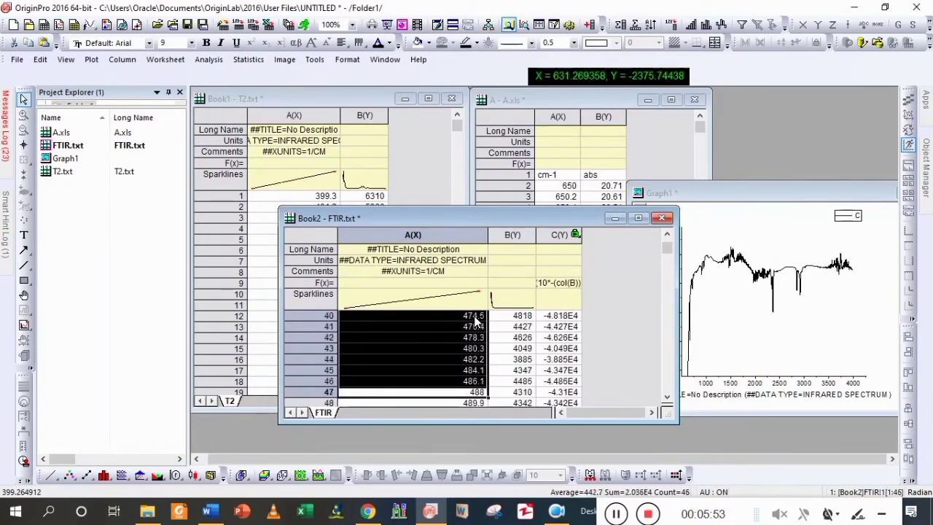
pyautogui.hotkey('shift', 'Down')
pyautogui.hotkey('shift', 'Down')
pyautogui.hotkey('shift', 'Down')
pyautogui.hotkey('shift', 'Down')
pyautogui.hotkey('shift', 'Down')
pyautogui.hotkey('shift', 'Down')
pyautogui.hotkey('shift', 'Down')
pyautogui.hotkey('shift', 'Down')
pyautogui.hotkey('shift', 'Down')
pyautogui.hotkey('shift', 'Down')
pyautogui.hotkey('shift', 'Down')
pyautogui.hotkey('shift', 'Down')
pyautogui.hotkey('shift', 'Down')
pyautogui.hotkey('shift', 'Down')
pyautogui.hotkey('shift', 'Down')
pyautogui.hotkey('shift', 'Down')
pyautogui.hotkey('shift', 'Down')
pyautogui.hotkey('shift', 'Down')
pyautogui.hotkey('shift', 'Down')
pyautogui.hotkey('shift', 'Down')
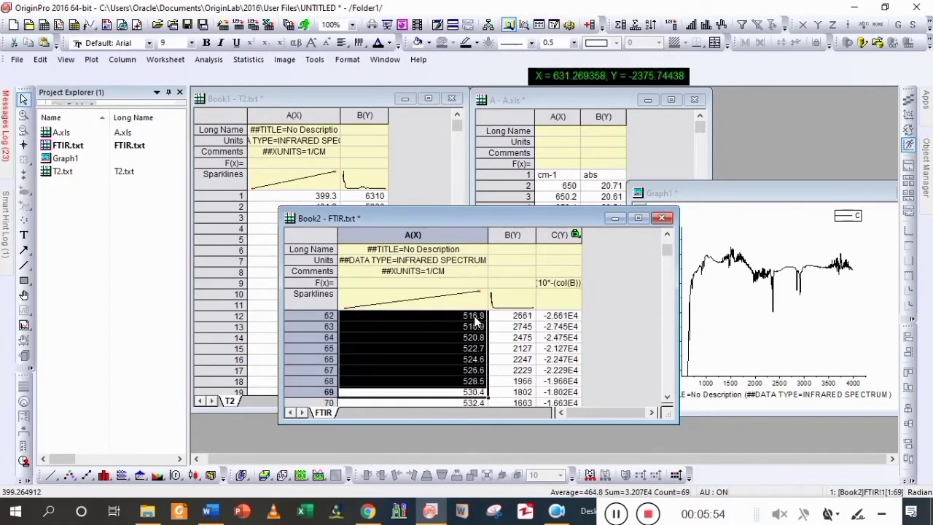
pyautogui.hotkey('shift', 'Down')
pyautogui.hotkey('shift', 'Down')
pyautogui.hotkey('shift', 'Down')
pyautogui.hotkey('shift', 'Down')
pyautogui.hotkey('shift', 'Down')
pyautogui.hotkey('shift', 'Down')
pyautogui.hotkey('shift', 'Down')
pyautogui.hotkey('shift', 'Down')
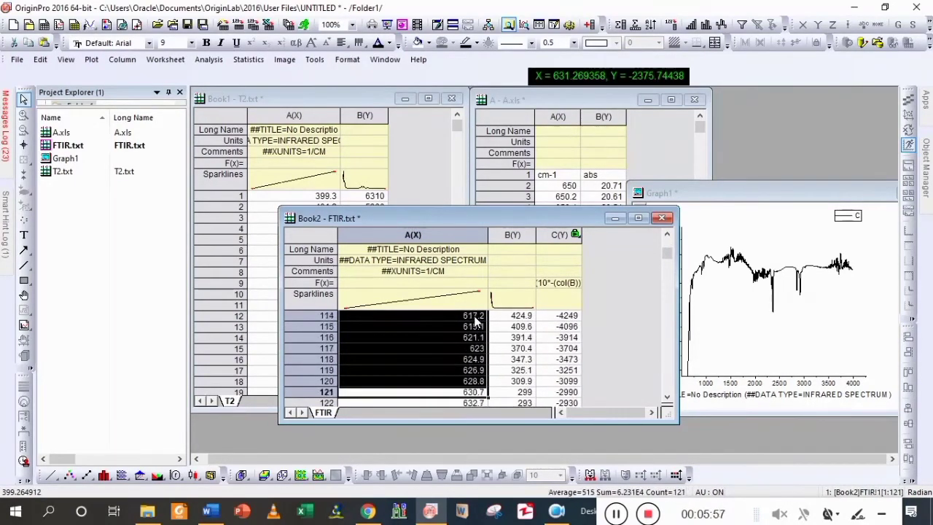
pyautogui.press('Delete')
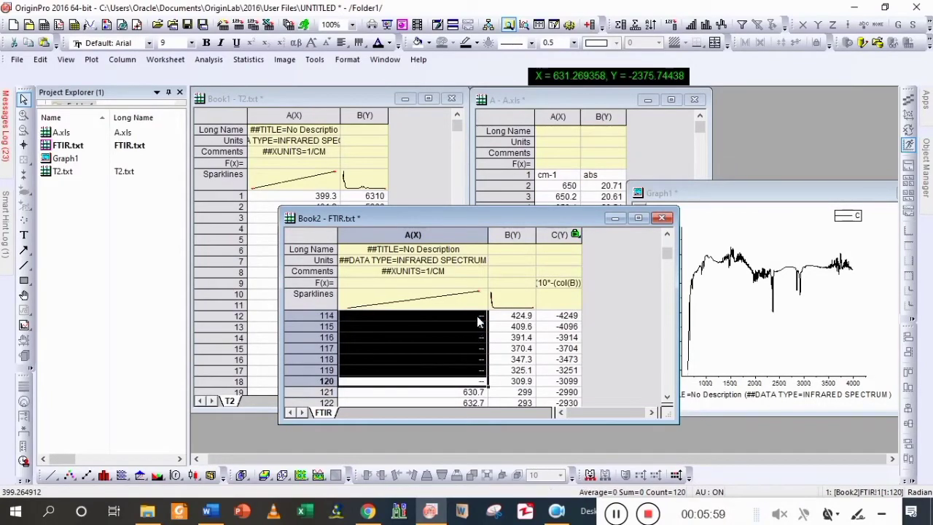
pyautogui.click(787, 328)
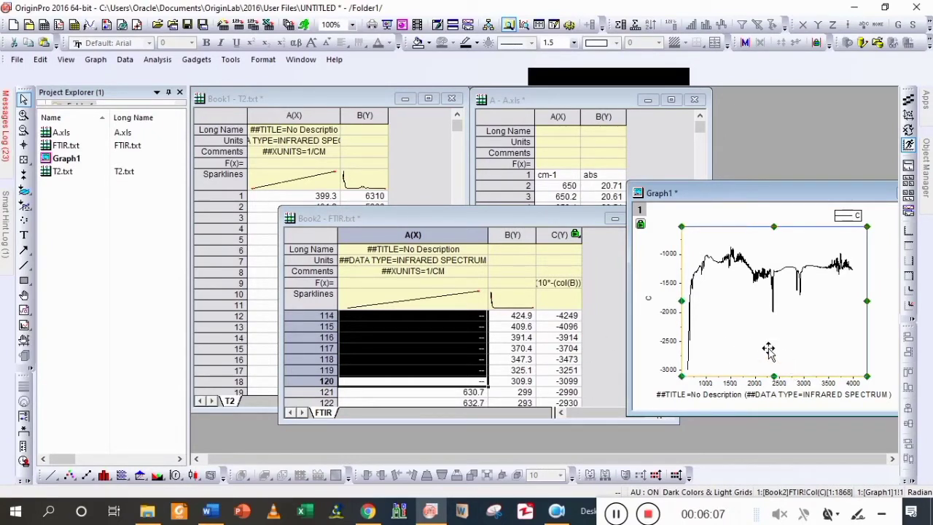
# Clear the remaining wavenumbers in rows 121–130, up to 648.1, then bring Graph1 forward.
pyautogui.moveTo(474, 392); pyautogui.dragTo(477, 393)
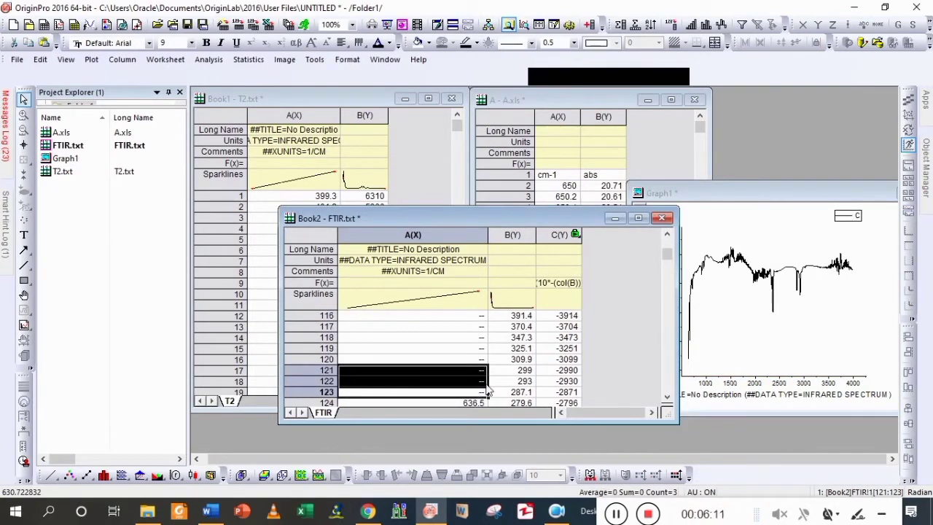
pyautogui.press('Delete')
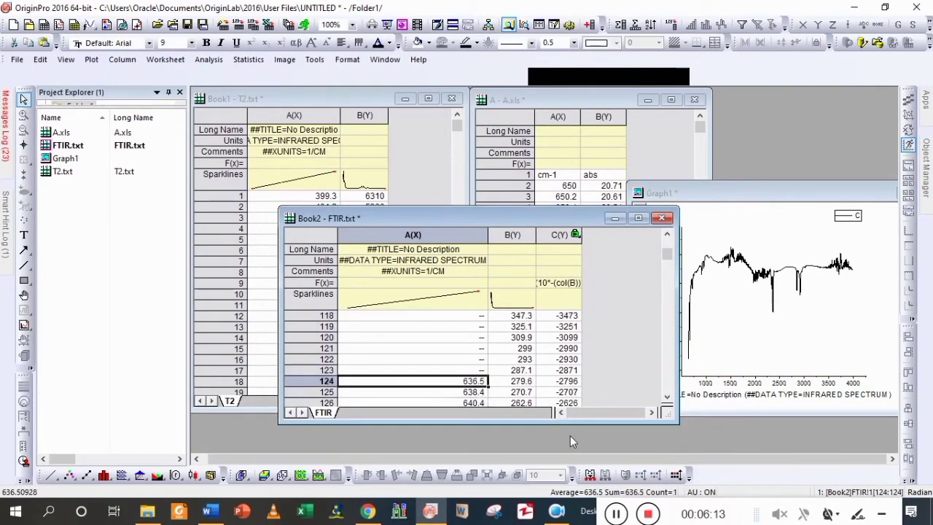
pyautogui.hotkey('shift', 'Up')
pyautogui.hotkey('shift', 'Down')
pyautogui.hotkey('shift', 'Down')
pyautogui.hotkey('shift', 'Up')
pyautogui.hotkey('shift', 'Up')
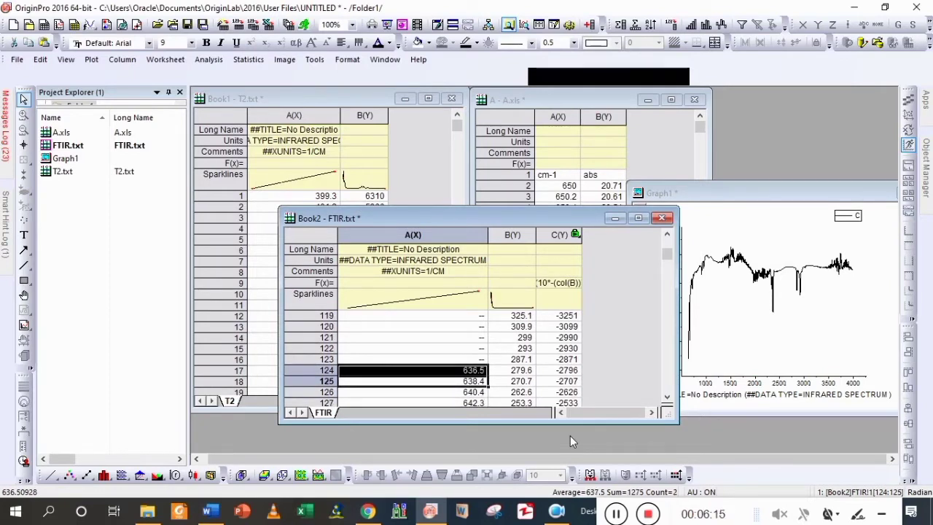
pyautogui.press('Delete')
pyautogui.press('Down')
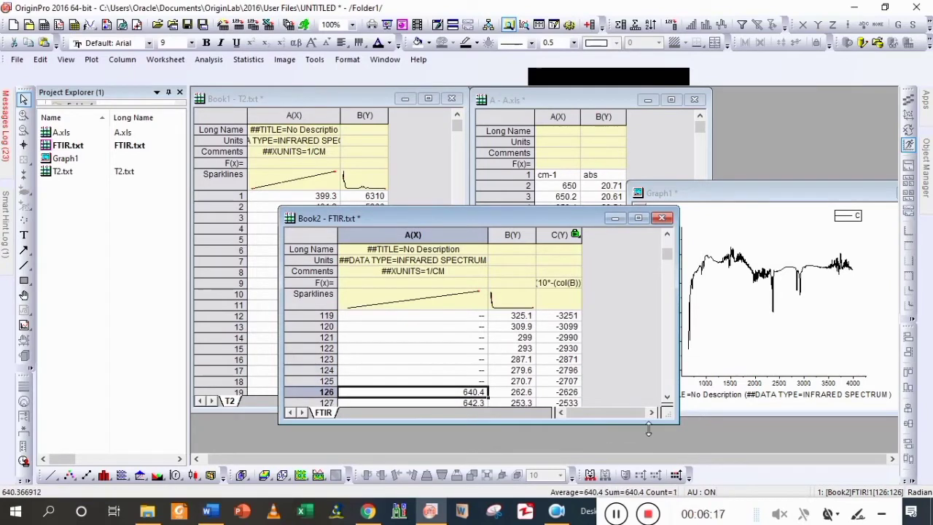
pyautogui.press('Delete')
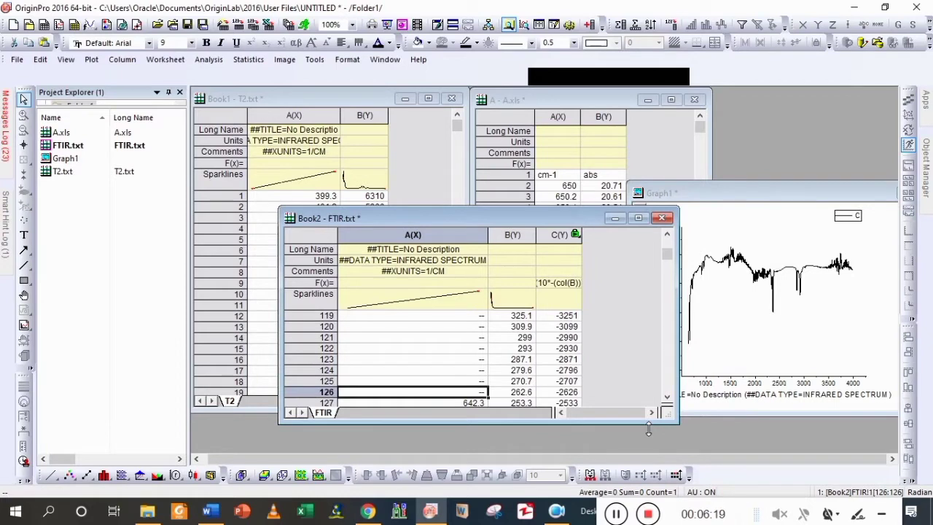
pyautogui.press('Down')
pyautogui.press('Delete')
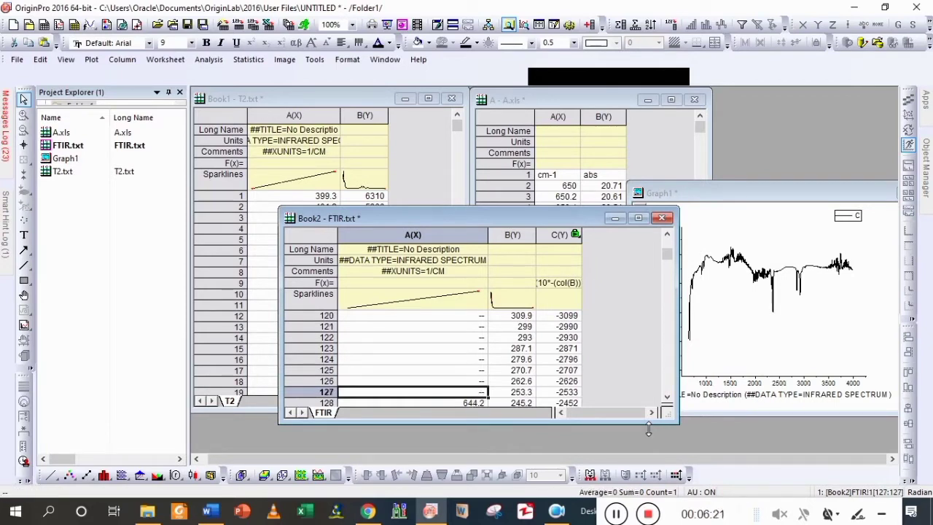
pyautogui.press('Down')
pyautogui.press('Delete')
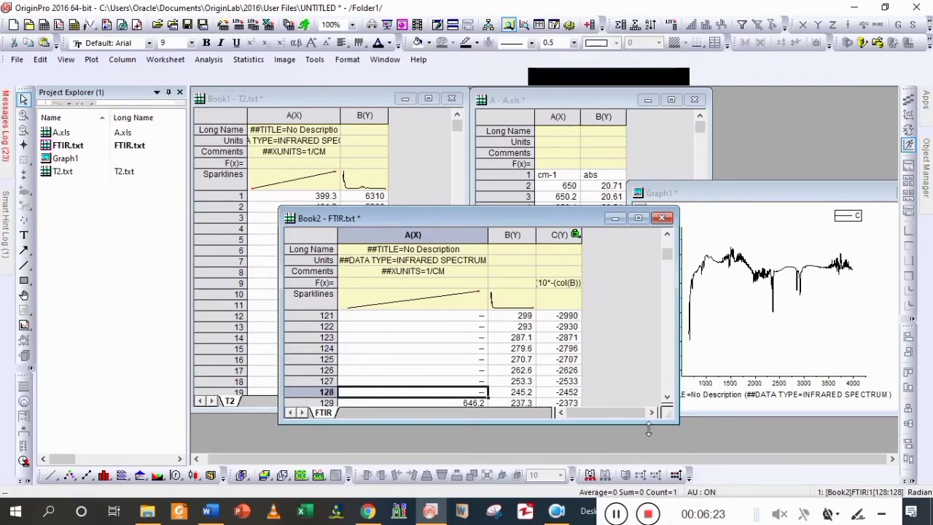
pyautogui.press('Down')
pyautogui.press('Delete')
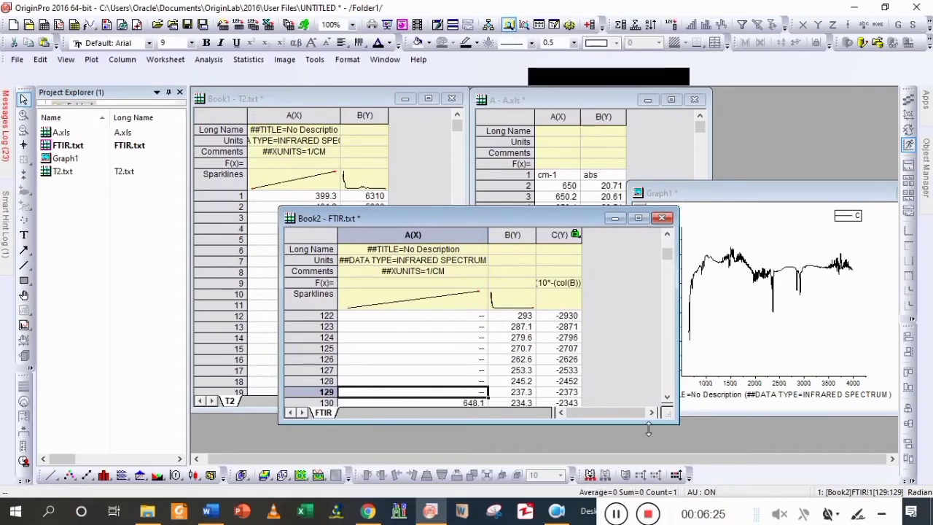
pyautogui.press('Down')
pyautogui.press('Delete')
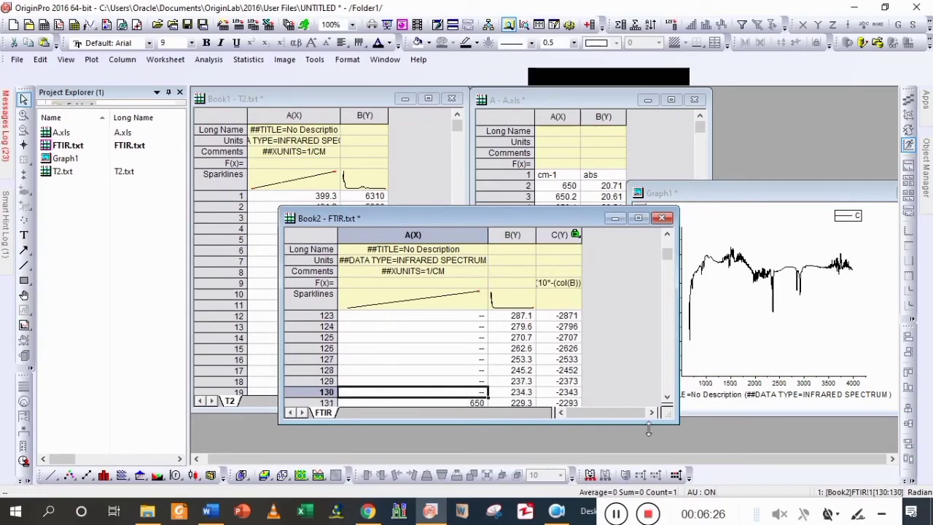
pyautogui.click(801, 360)
pyautogui.moveTo(778, 193); pyautogui.dragTo(605, 215)
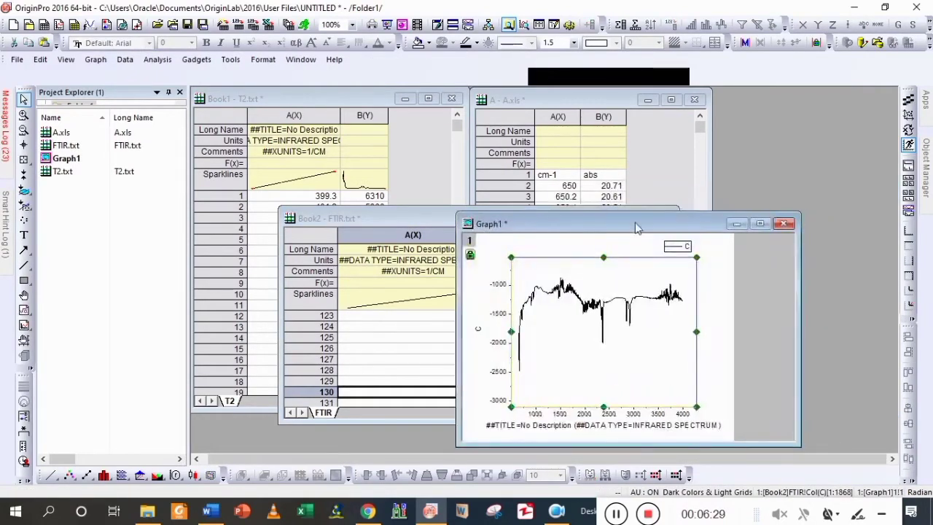
# Smooth curve C with Adjacent-Averaging, a 10-point window and Auto Preview enabled.
pyautogui.doubleClick(760, 221)
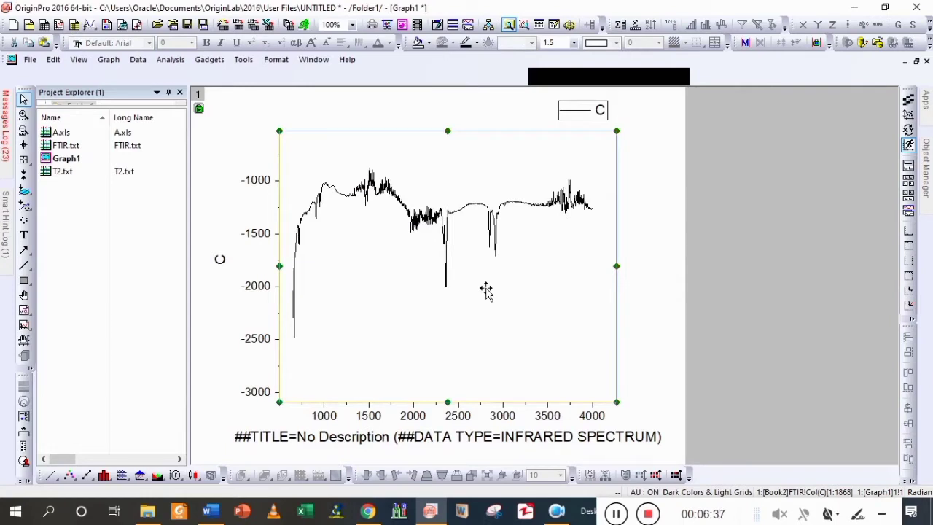
pyautogui.click(170, 59)
pyautogui.moveTo(204, 137)
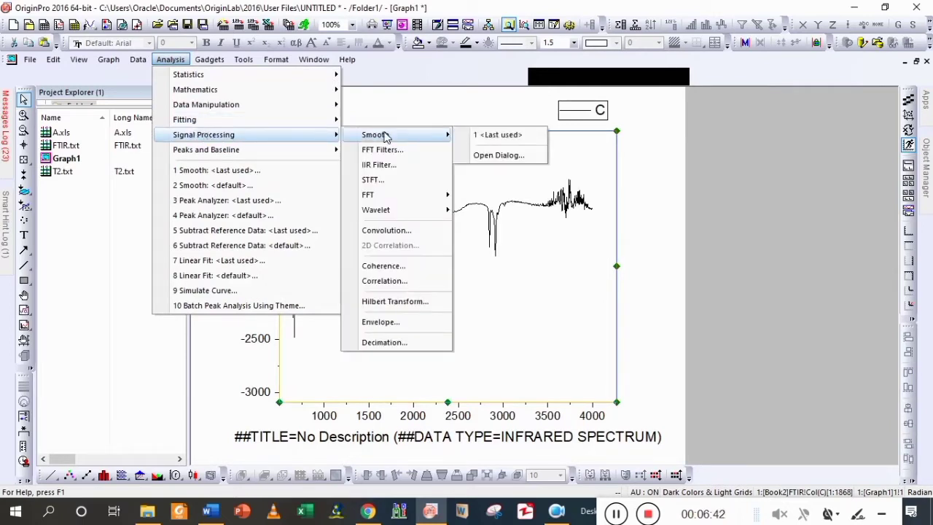
pyautogui.click(504, 153)
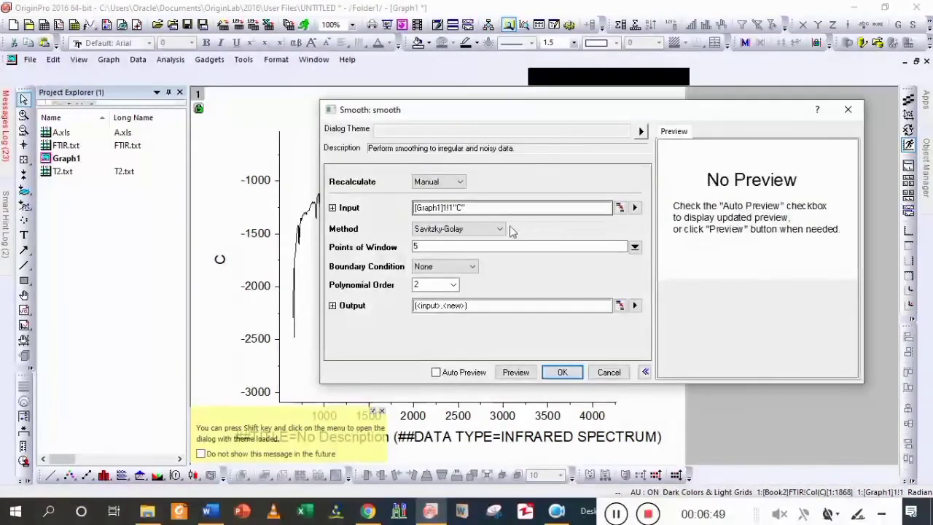
pyautogui.click(452, 230)
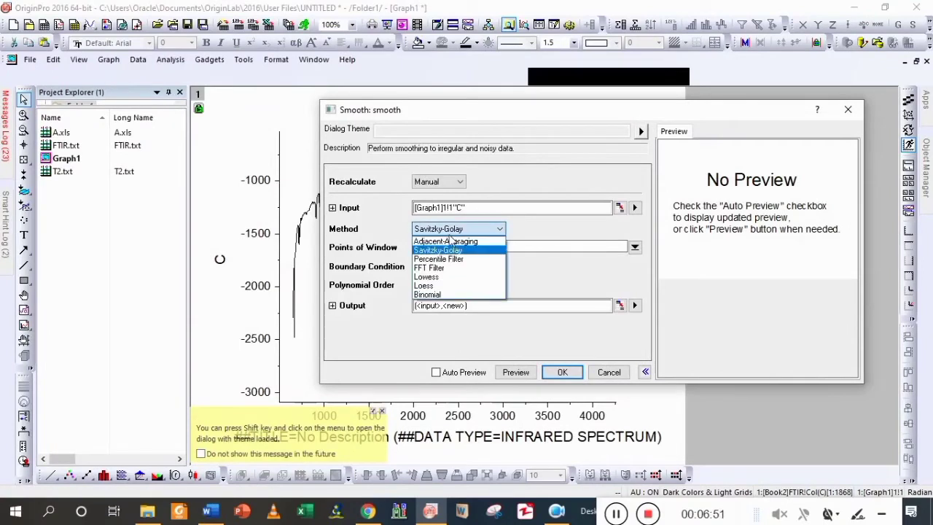
pyautogui.click(447, 242)
pyautogui.click(435, 262)
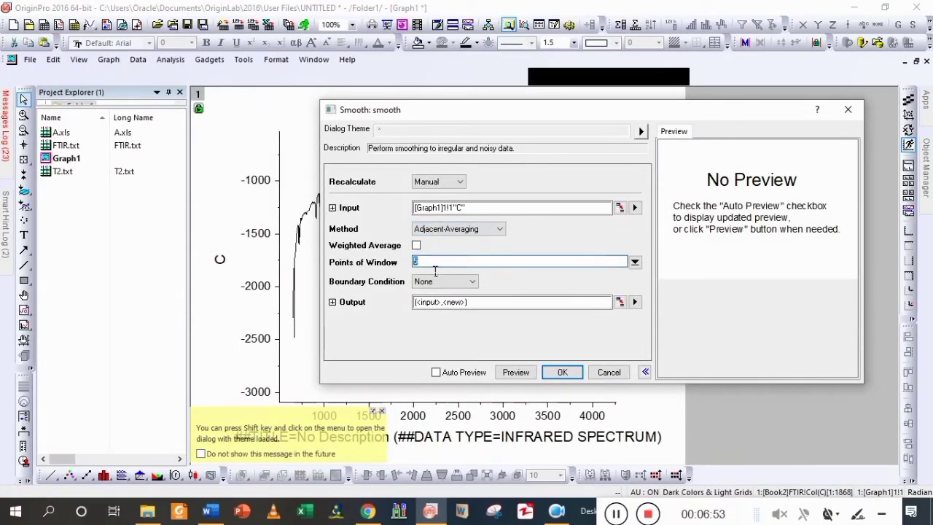
pyautogui.write('10')
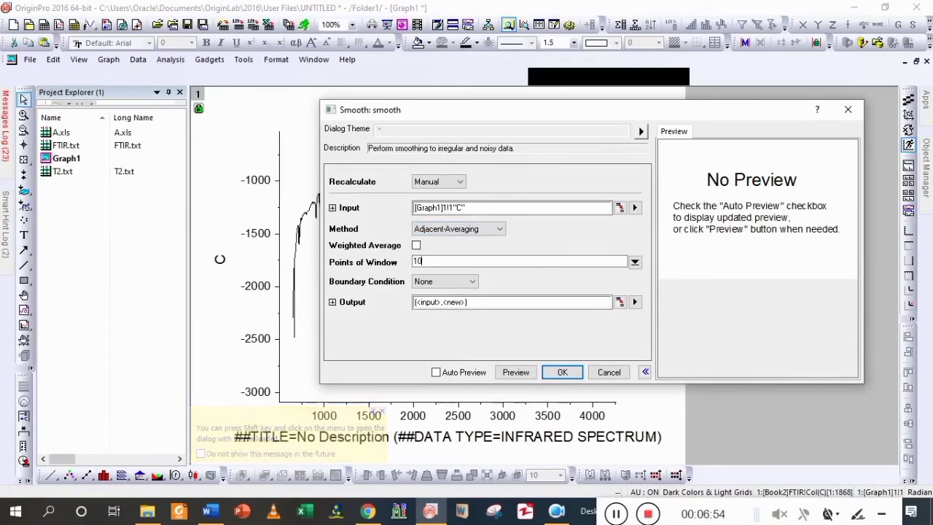
pyautogui.click(481, 374)
pyautogui.click(562, 372)
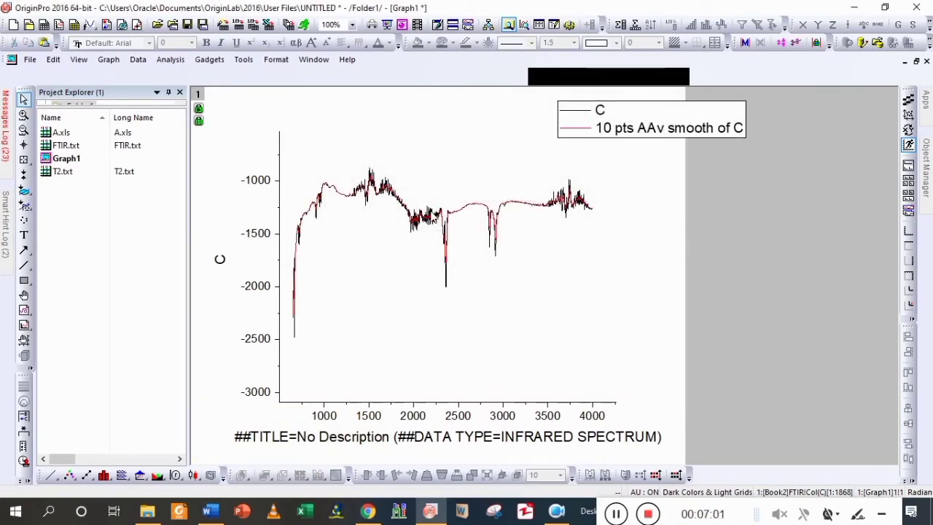
# Hide the raw unsmoothed curve in the plot properties.
pyautogui.doubleClick(437, 214)
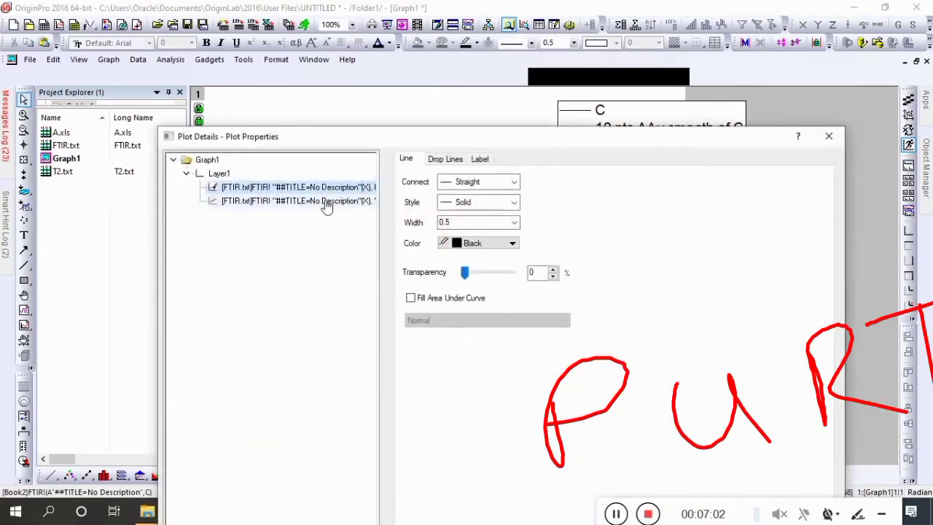
pyautogui.rightClick(261, 188)
pyautogui.click(286, 211)
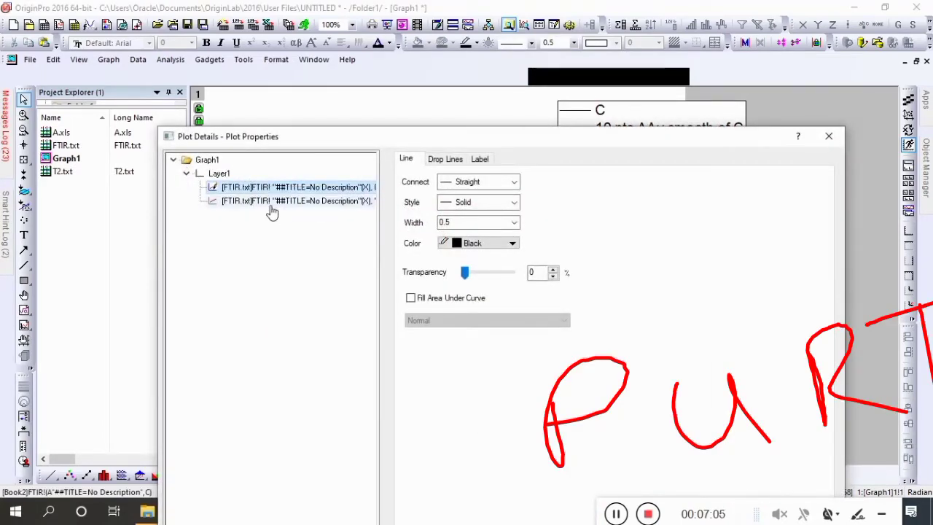
# Make the smoothed curve a black line of width 2.
pyautogui.click(277, 204)
pyautogui.doubleClick(487, 229)
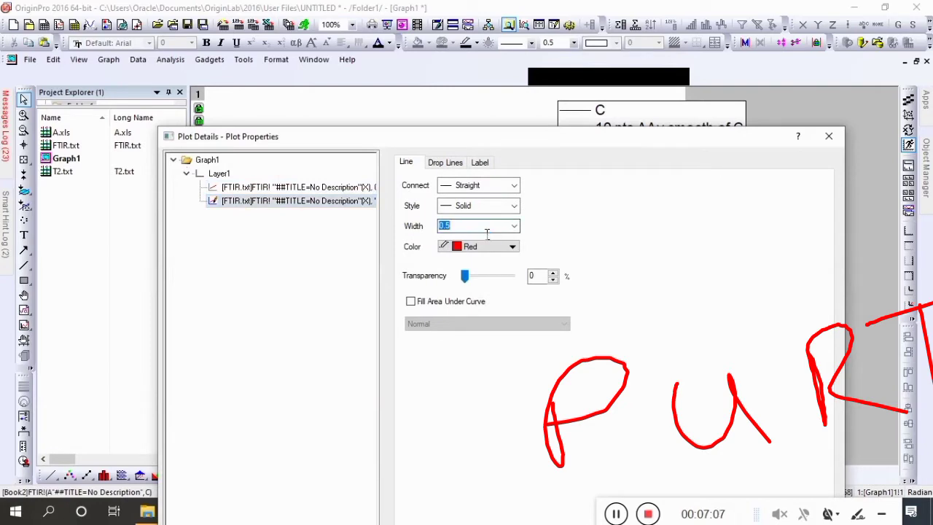
pyautogui.write('2')
pyautogui.click(501, 246)
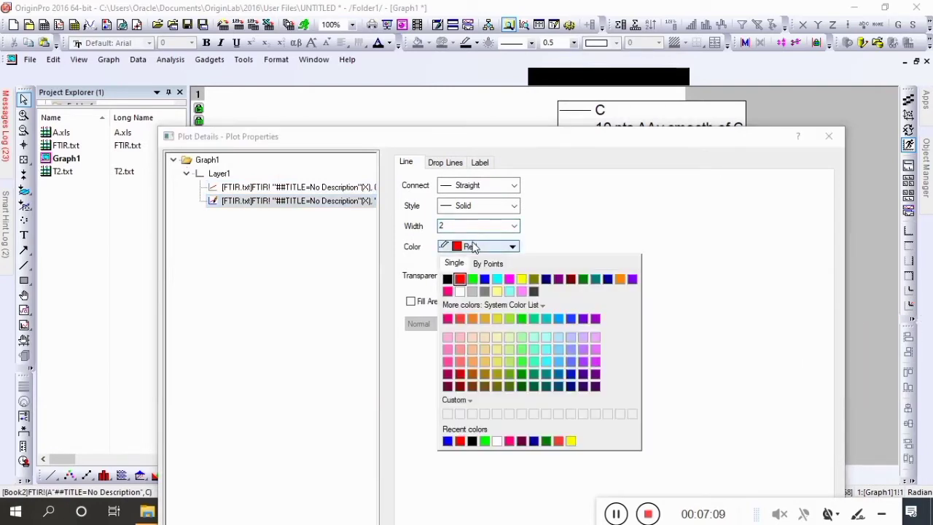
pyautogui.click(448, 279)
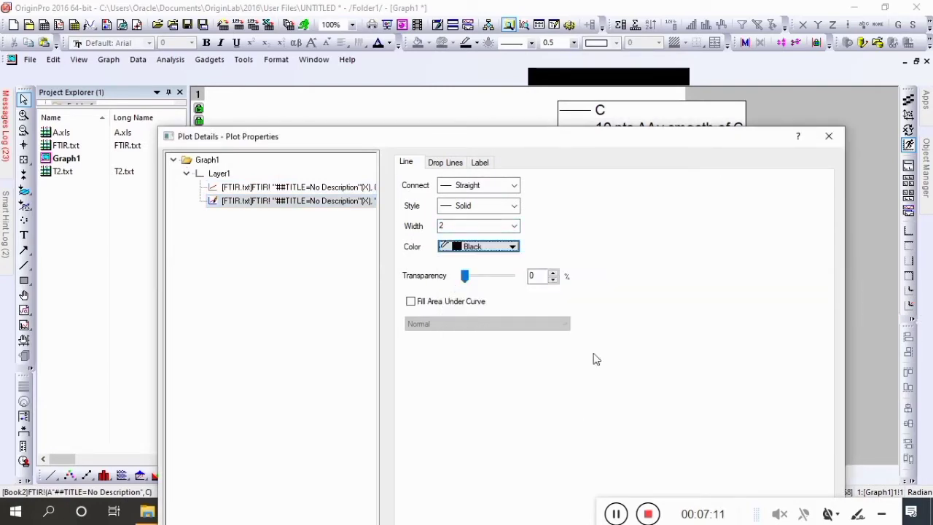
pyautogui.hotkey('alt', 'Down')
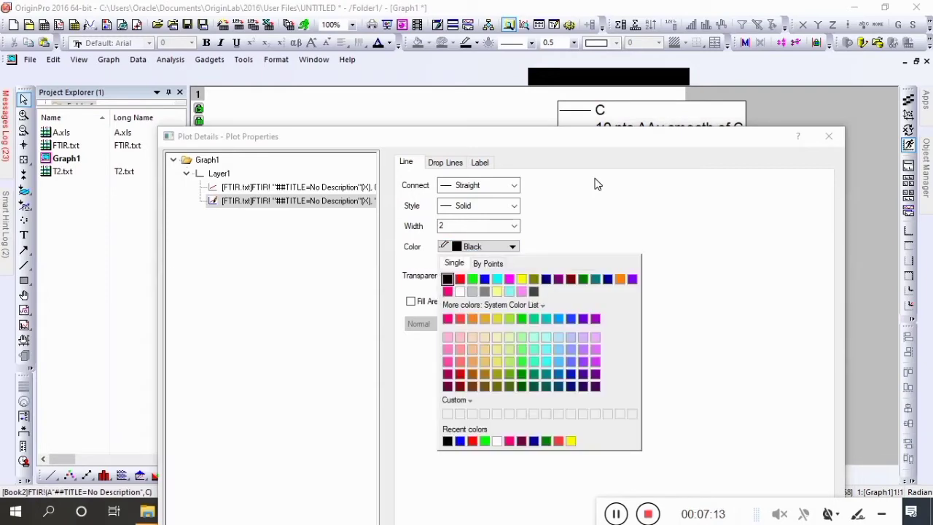
pyautogui.press('Escape')
pyautogui.moveTo(644, 142); pyautogui.dragTo(624, 21)
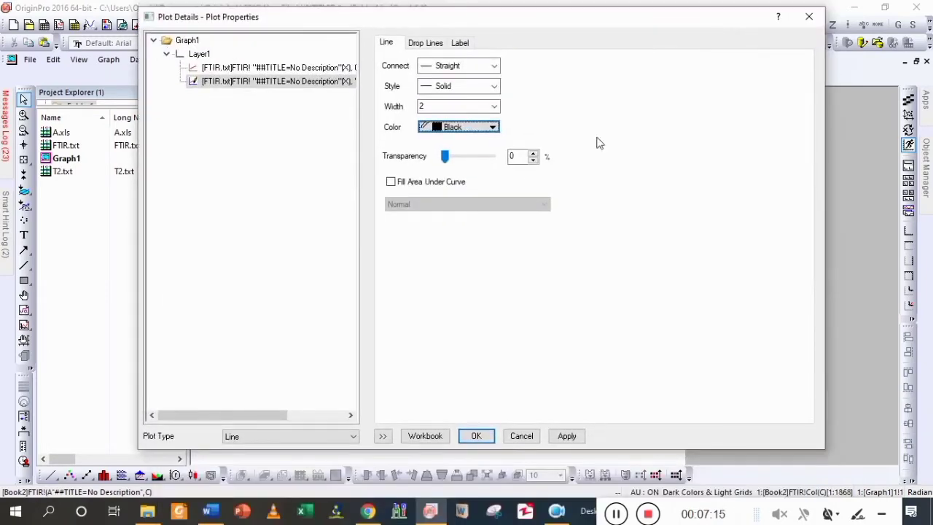
pyautogui.click(476, 436)
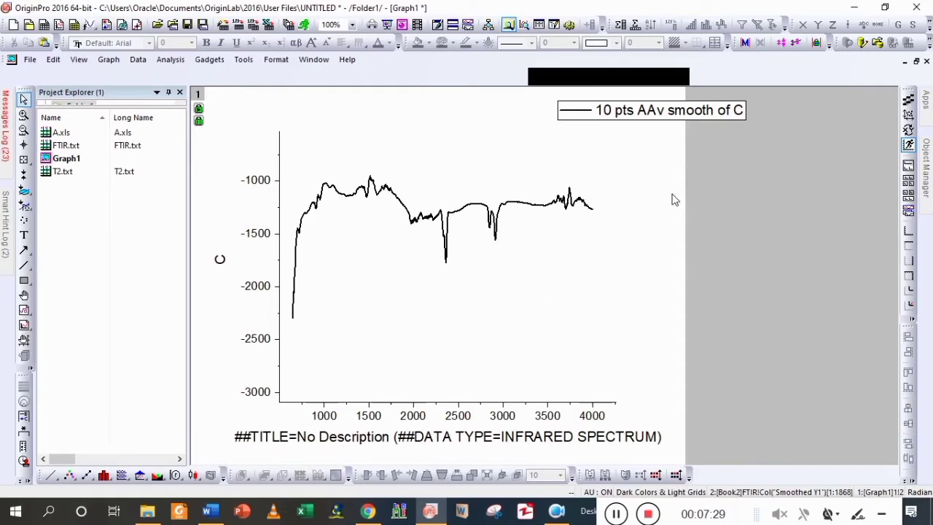
# Minimize Graph1 and Book2, then plot A.xls column B against A as a line graph.
pyautogui.click(916, 63)
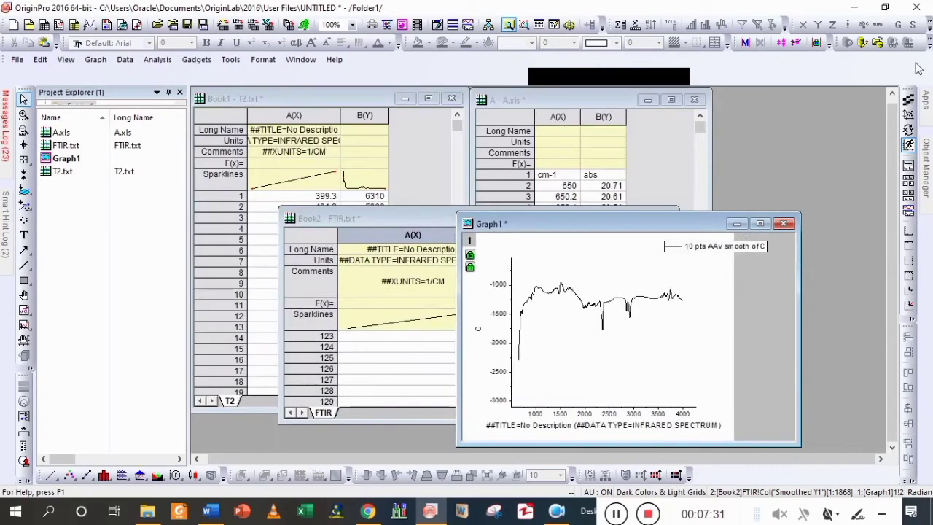
pyautogui.click(631, 217)
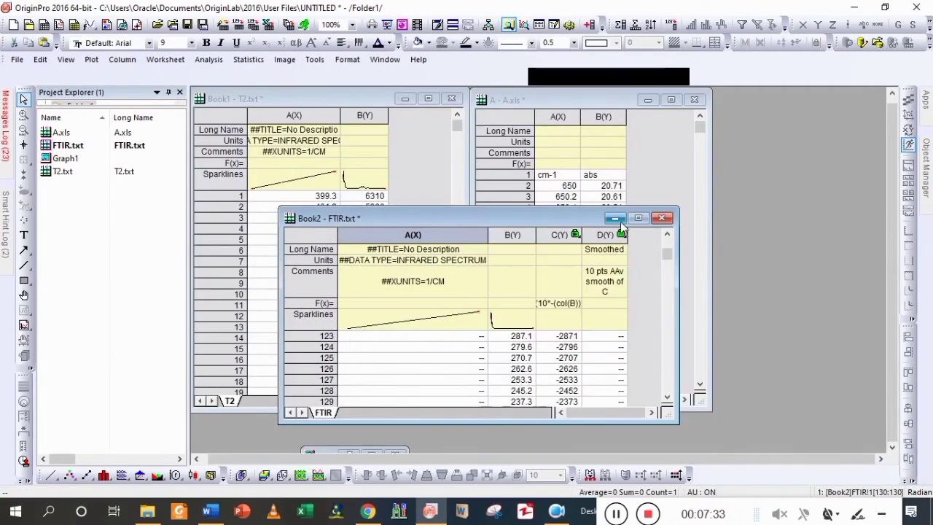
pyautogui.click(617, 218)
pyautogui.click(606, 119)
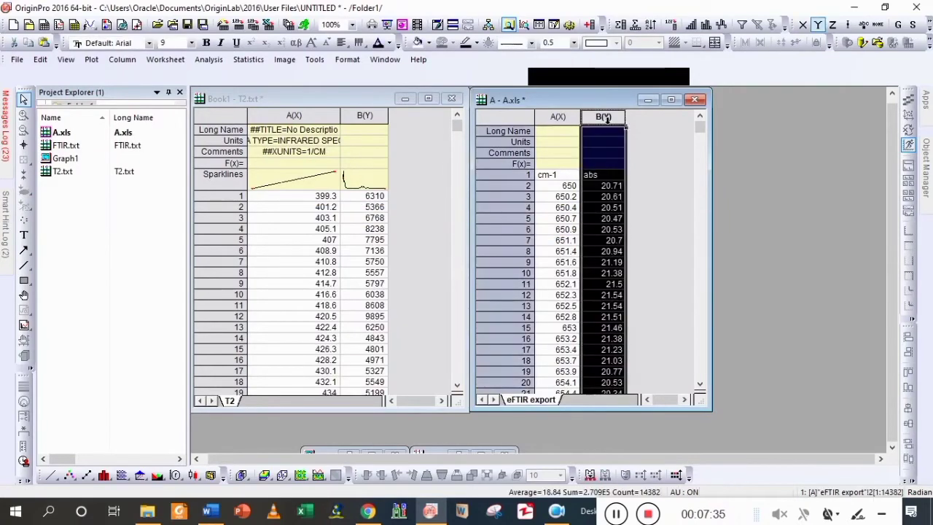
pyautogui.keyDown('shift'); pyautogui.click(566, 127); pyautogui.keyUp('shift')
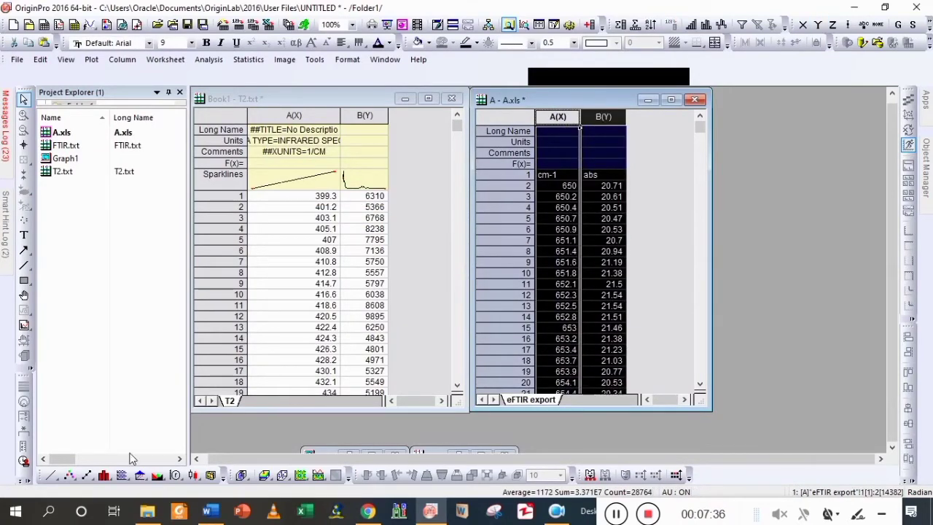
pyautogui.click(50, 474)
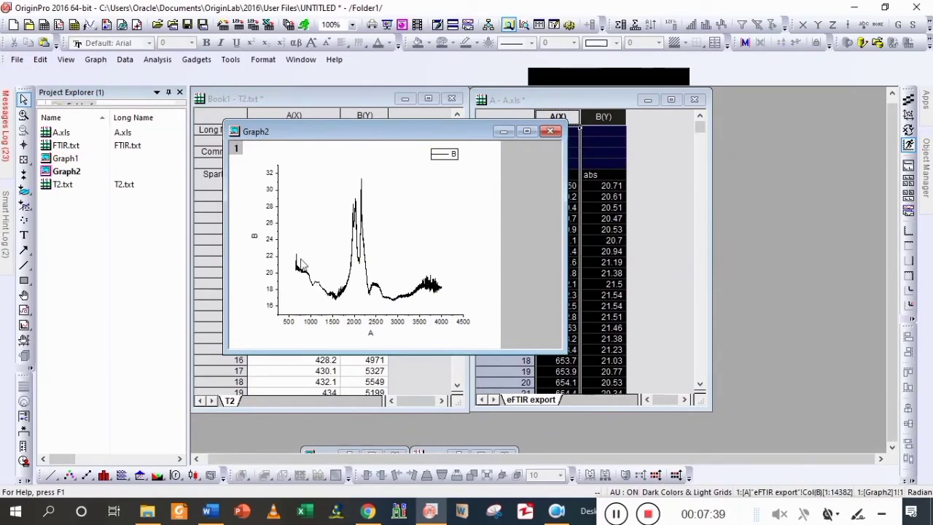
# Add a new empty column C to A.xls with Ctrl+D.
pyautogui.click(525, 100)
pyautogui.click(641, 167)
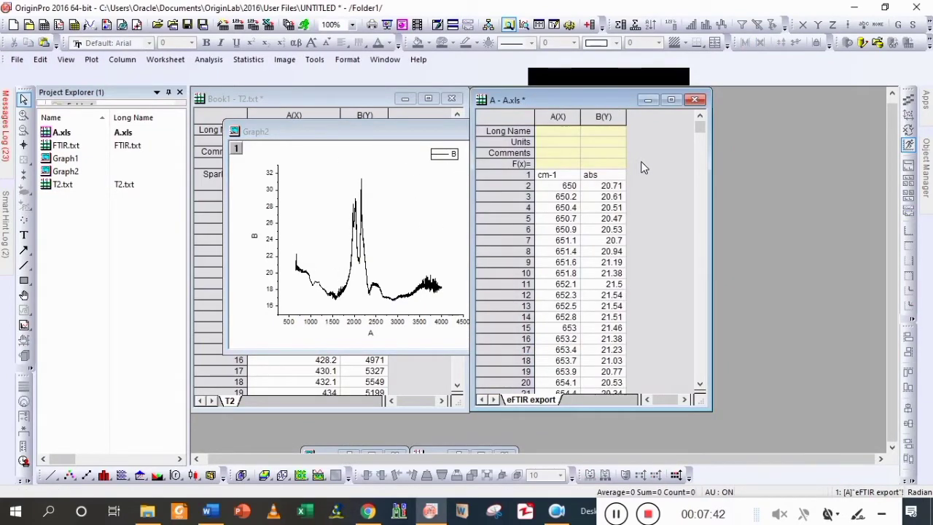
pyautogui.hotkey('ctrl', 'd')
pyautogui.press('Return')
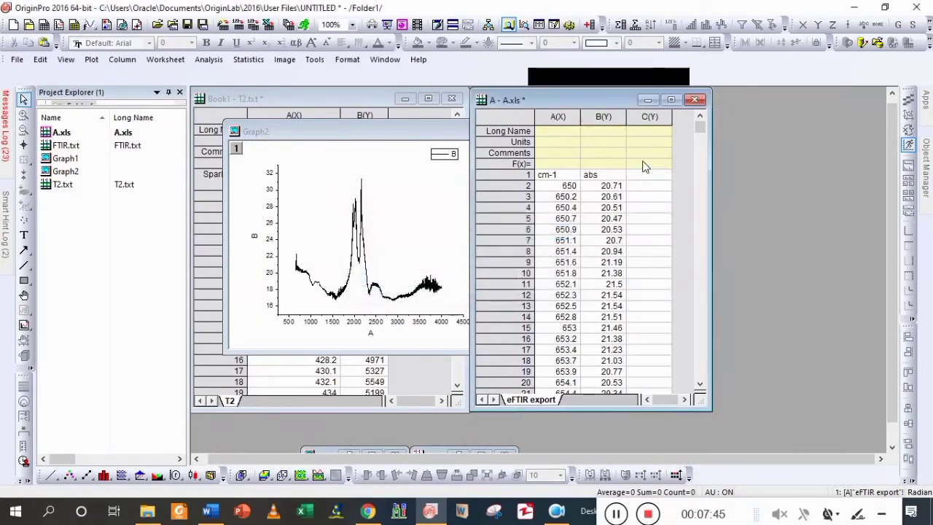
# Fill A.xls column C with (10^-(col(B)))*100 and plot it against column A as Graph3.
pyautogui.click(649, 116)
pyautogui.rightClick(648, 117)
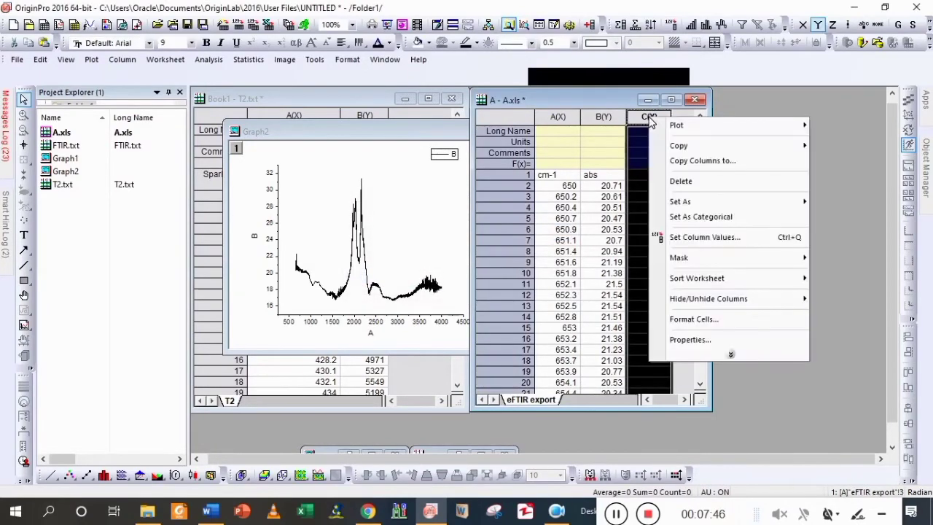
pyautogui.click(685, 240)
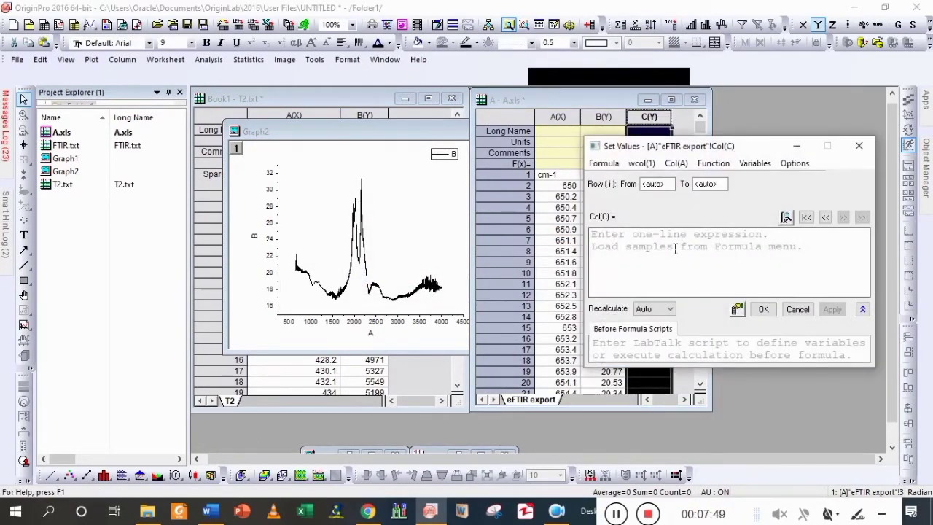
pyautogui.click(675, 249)
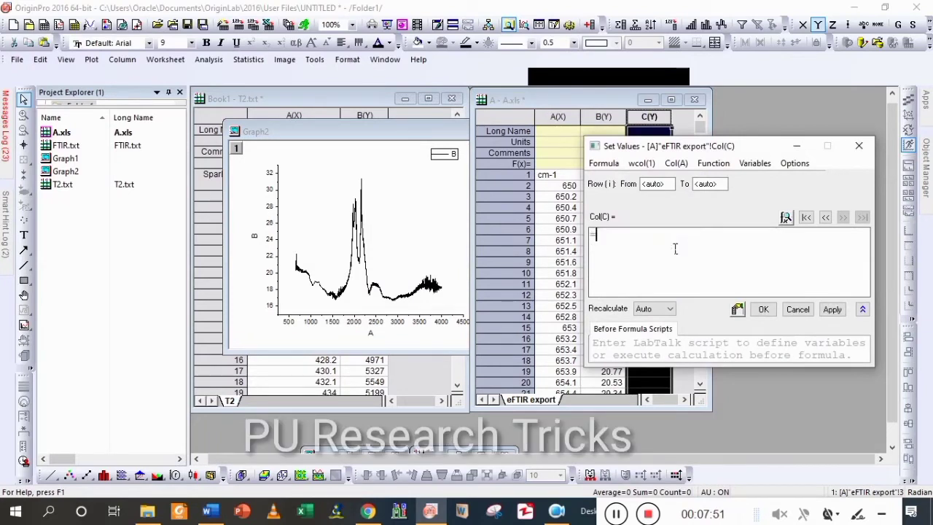
pyautogui.write('(10')
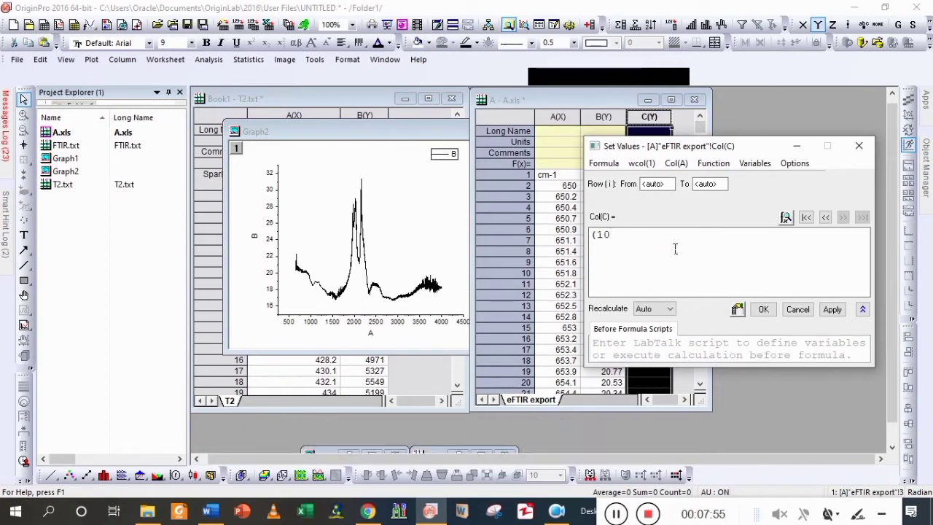
pyautogui.write('^')
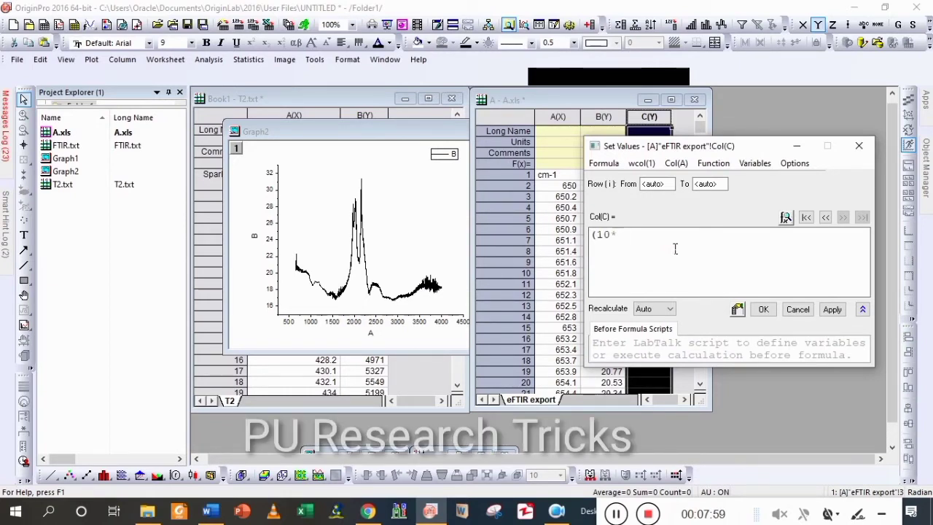
pyautogui.write('-')
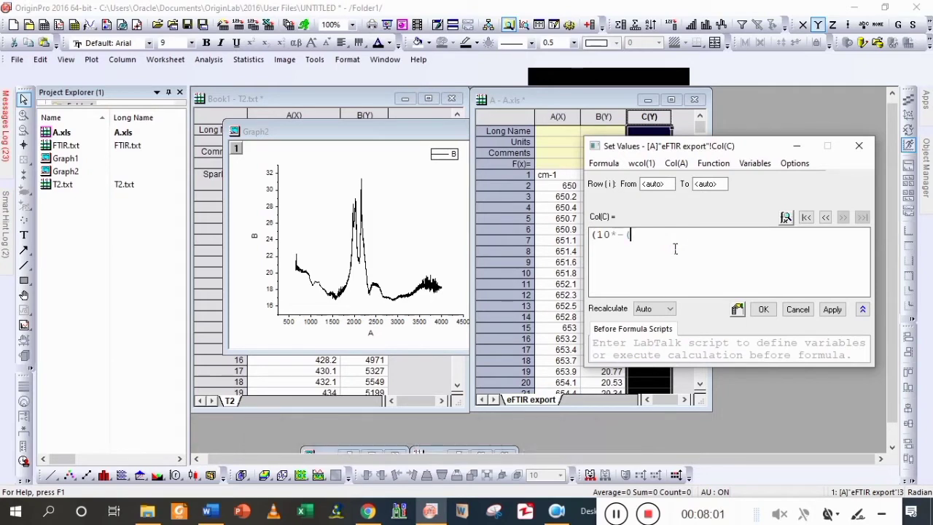
pyautogui.write('(col(B))')
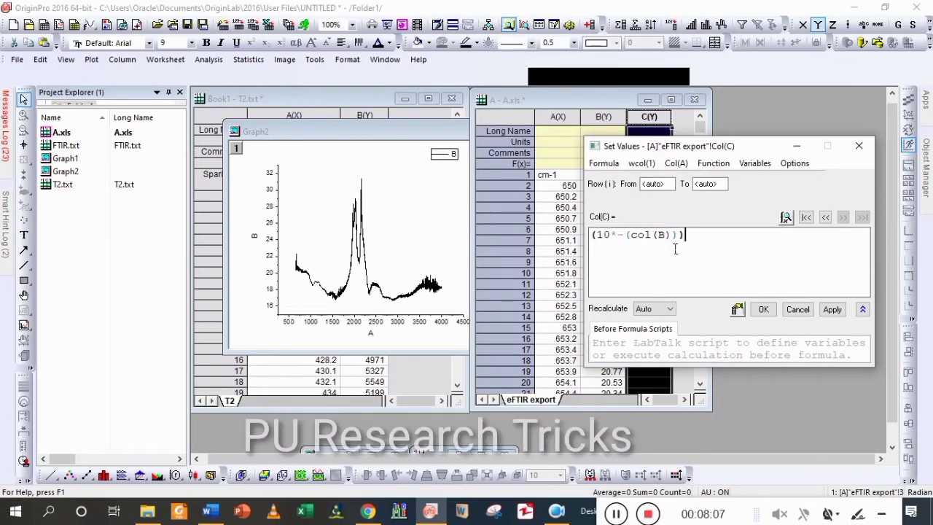
pyautogui.write(')*100')
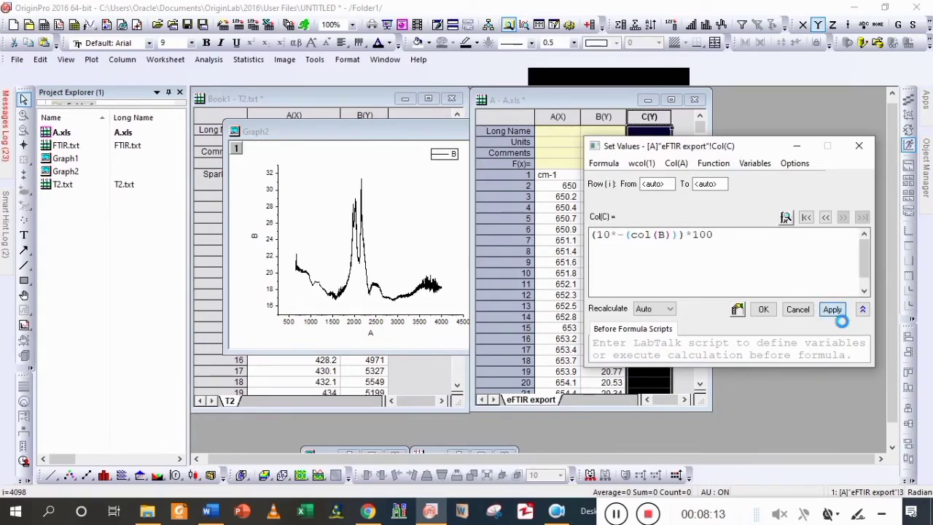
pyautogui.click(831, 309)
pyautogui.click(762, 310)
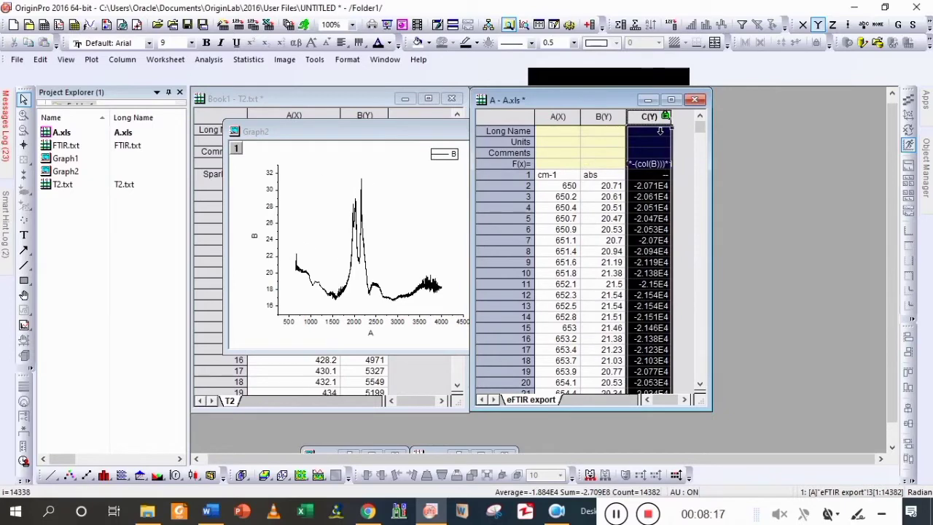
pyautogui.keyDown('ctrl'); pyautogui.click(575, 125); pyautogui.keyUp('ctrl')
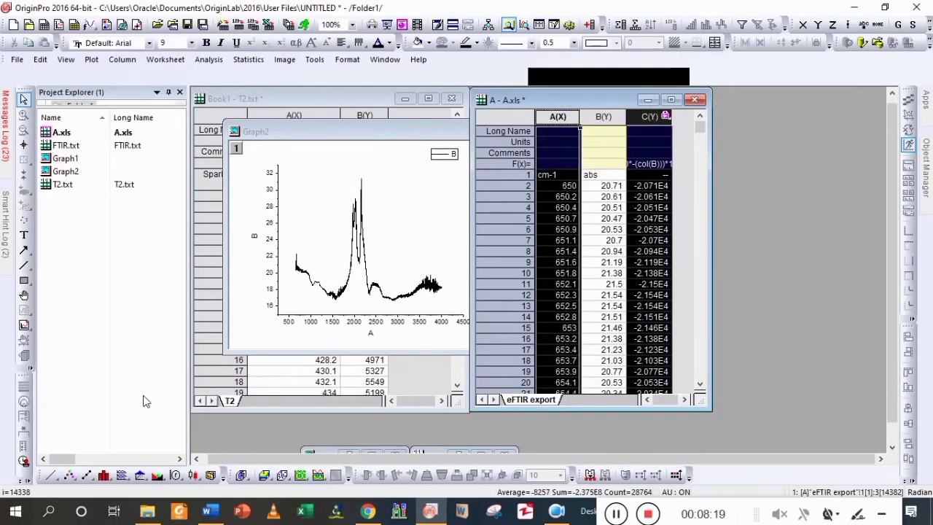
pyautogui.click(50, 475)
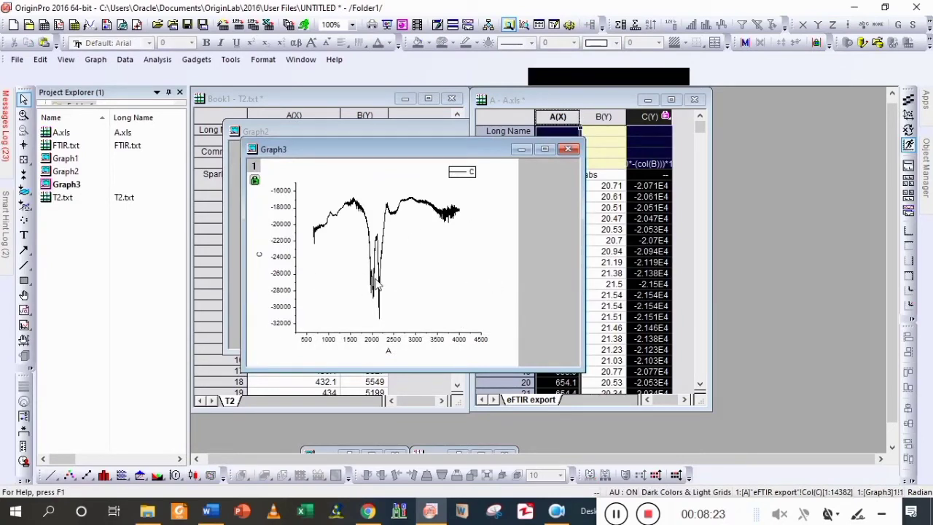
# Smooth curve C on Graph3 by Adjacent-Averaging with a 15-point window and Auto Preview on.
pyautogui.click(544, 150)
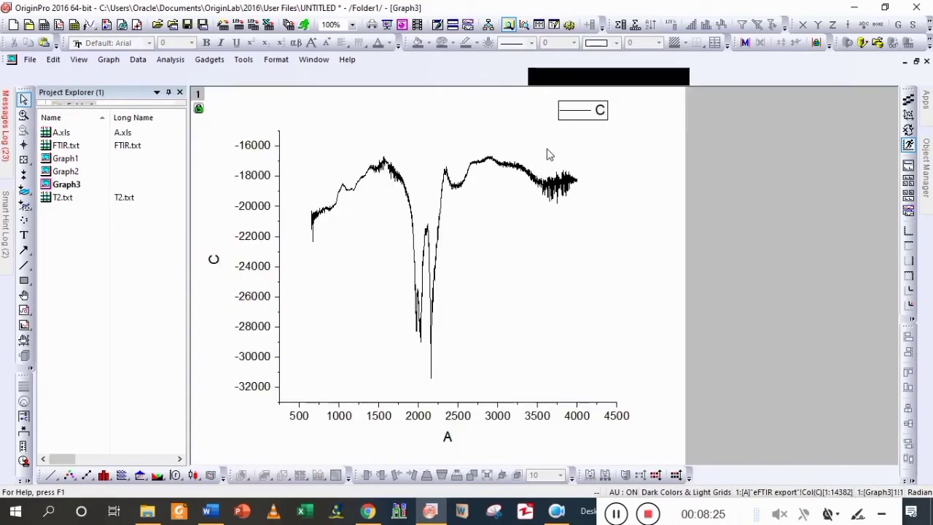
pyautogui.click(170, 60)
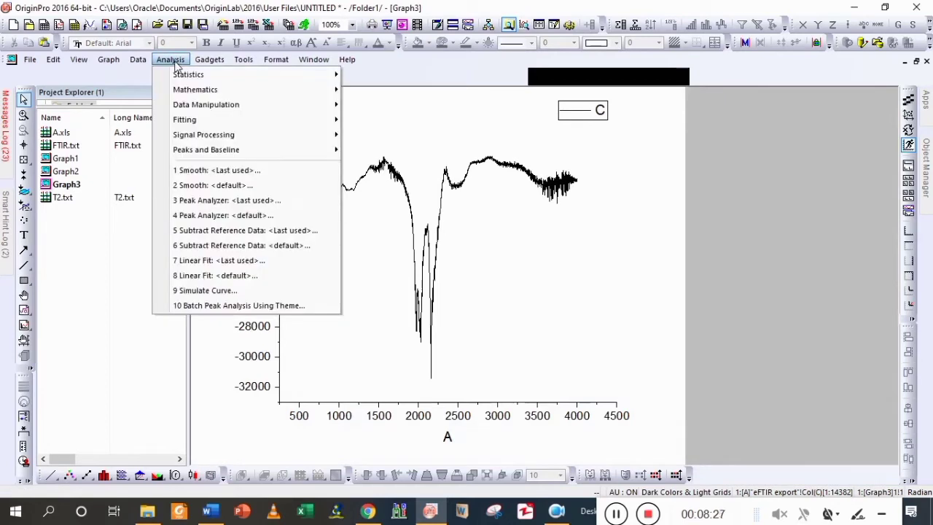
pyautogui.moveTo(222, 153)
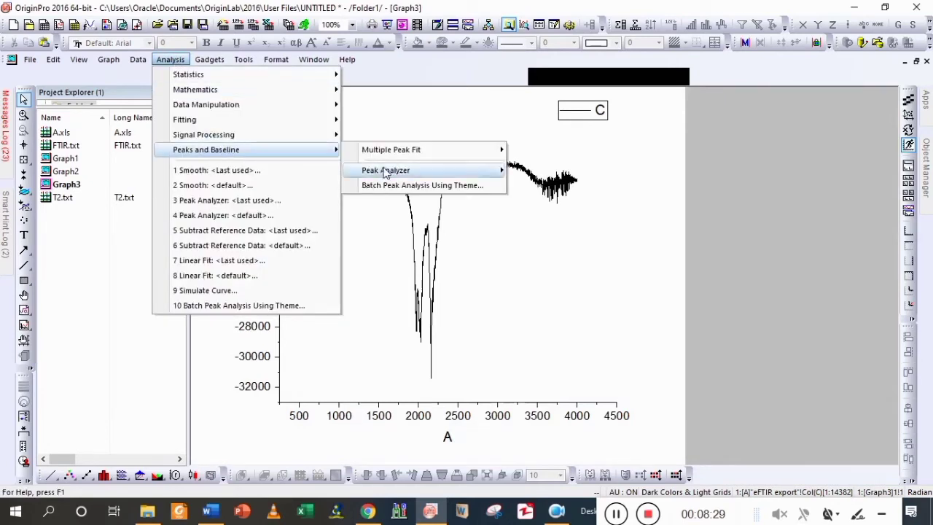
pyautogui.moveTo(297, 137)
pyautogui.moveTo(386, 135)
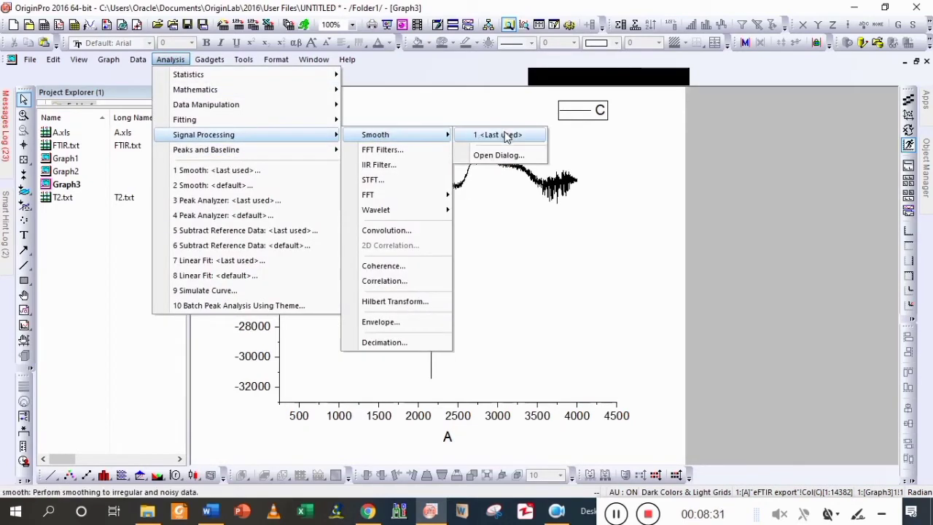
pyautogui.click(507, 154)
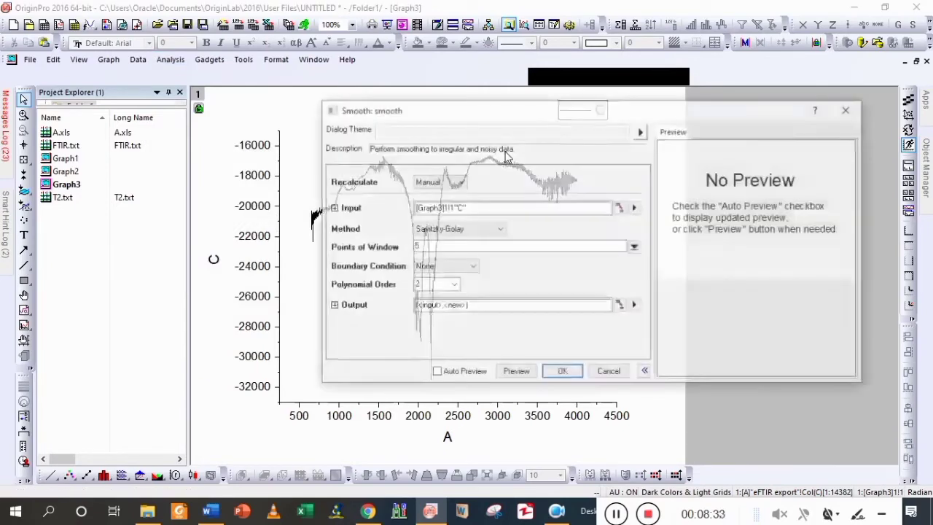
pyautogui.click(479, 231)
pyautogui.click(469, 244)
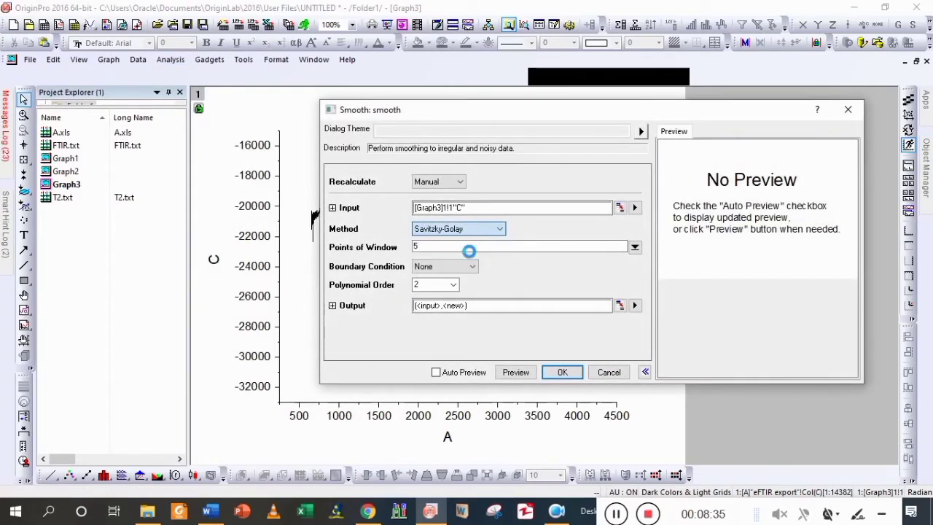
pyautogui.doubleClick(440, 269)
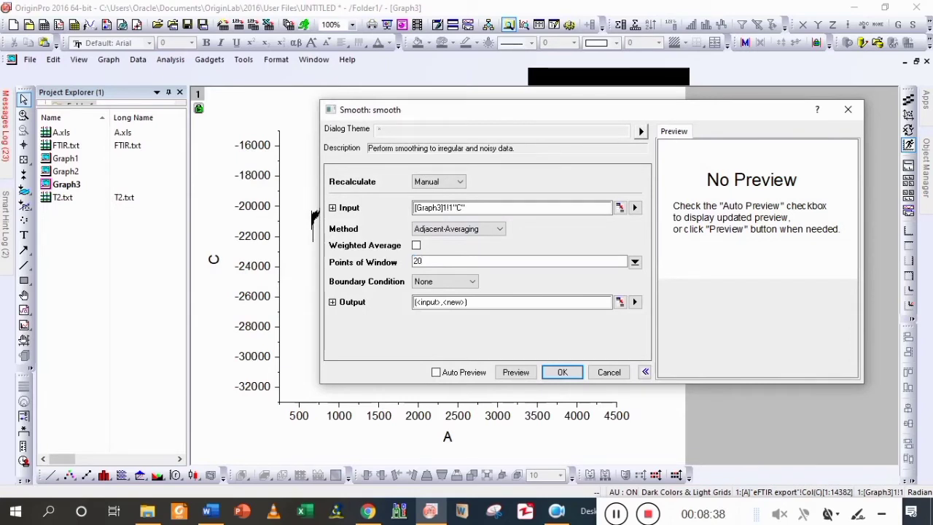
pyautogui.write('20')
pyautogui.press('BackSpace')
pyautogui.press('BackSpace')
pyautogui.write('15')
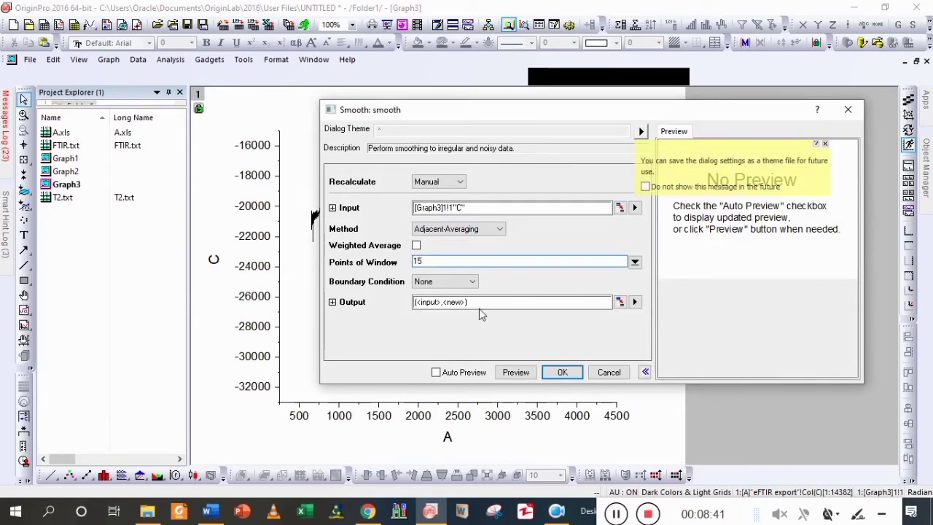
pyautogui.click(472, 373)
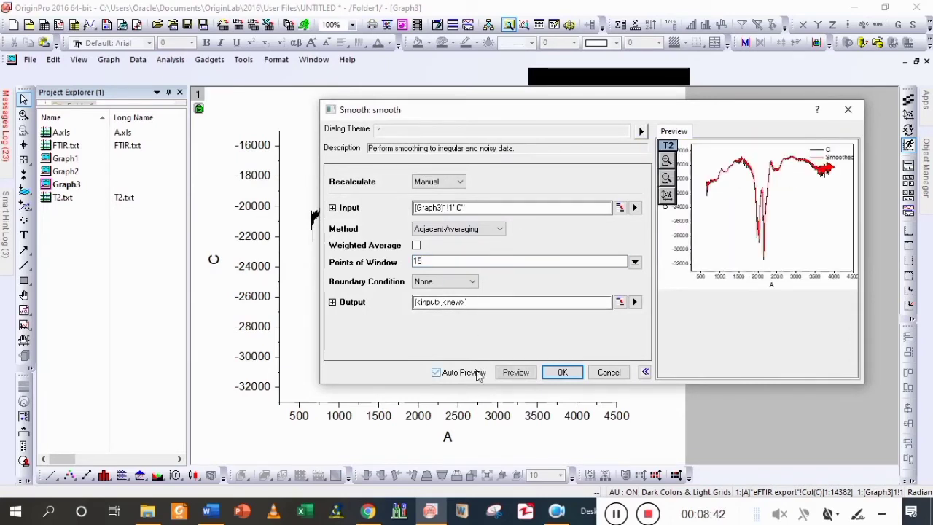
pyautogui.click(558, 373)
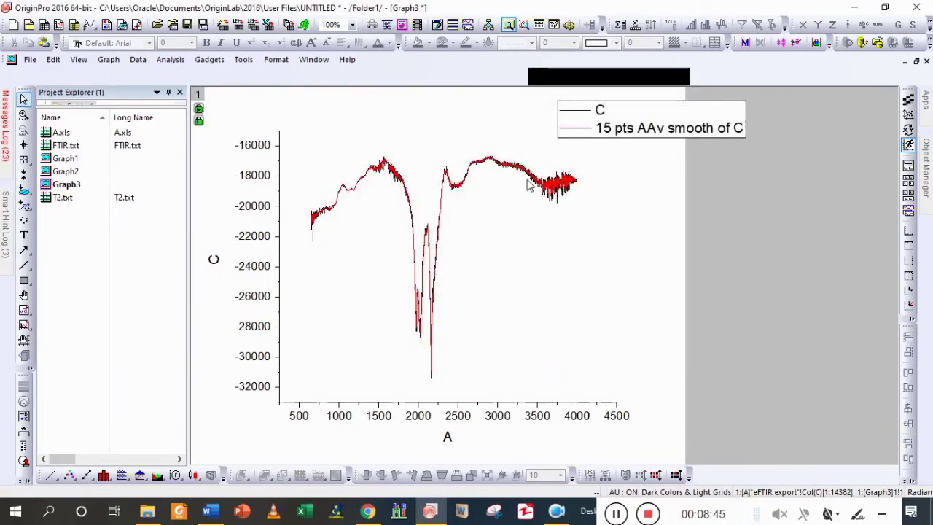
# Smooth curve C again by Adjacent-Averaging, this time with a 25-point window and Auto Preview.
pyautogui.click(170, 59)
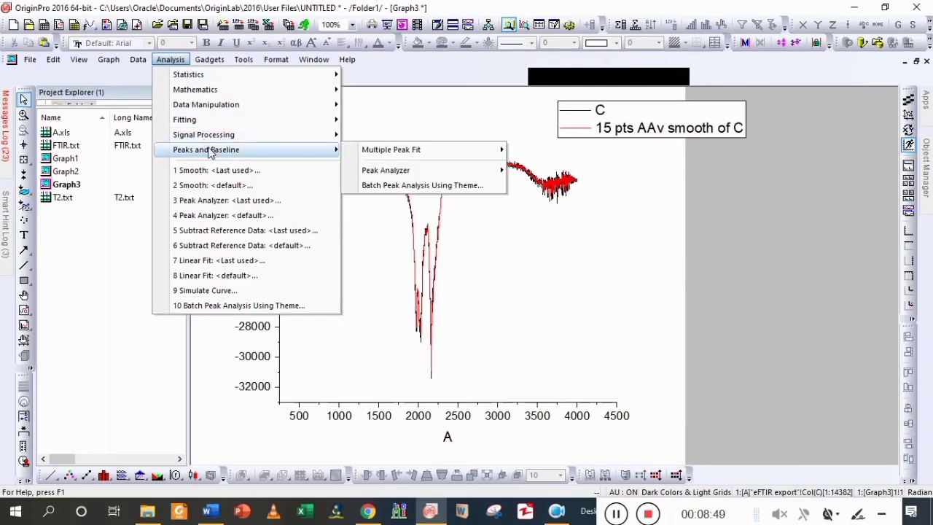
pyautogui.moveTo(374, 135)
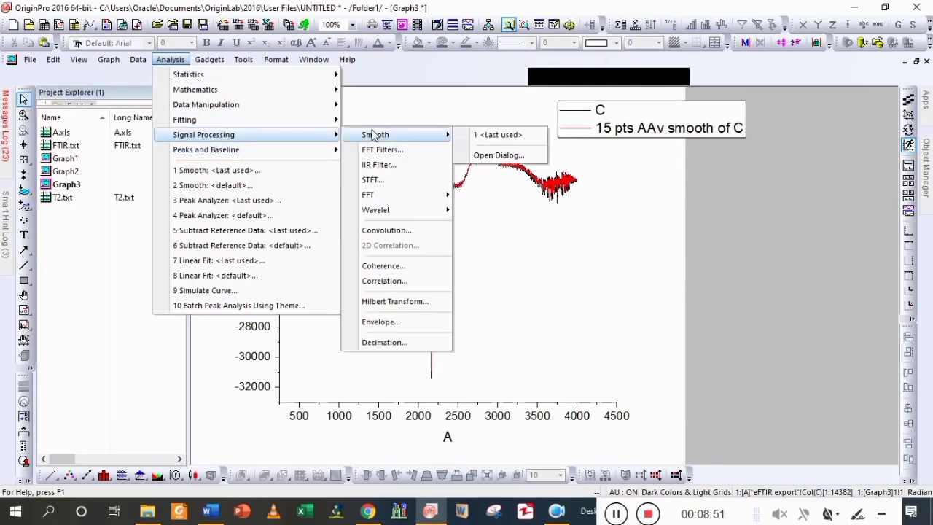
pyautogui.click(498, 156)
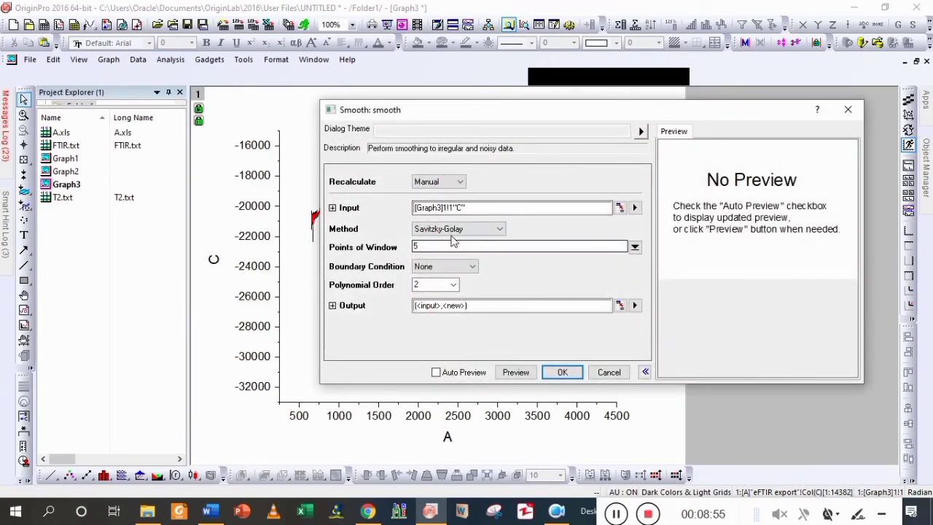
pyautogui.click(453, 230)
pyautogui.click(447, 241)
pyautogui.click(427, 264)
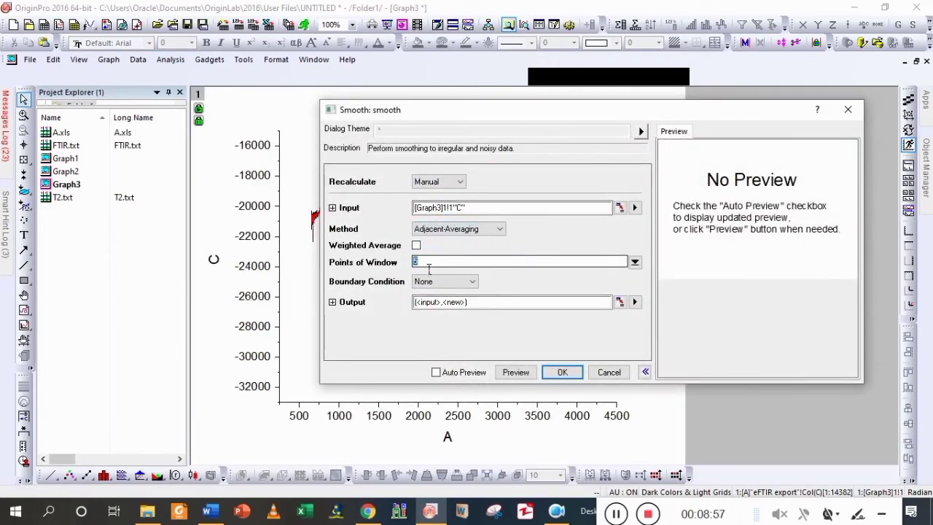
pyautogui.write('2')
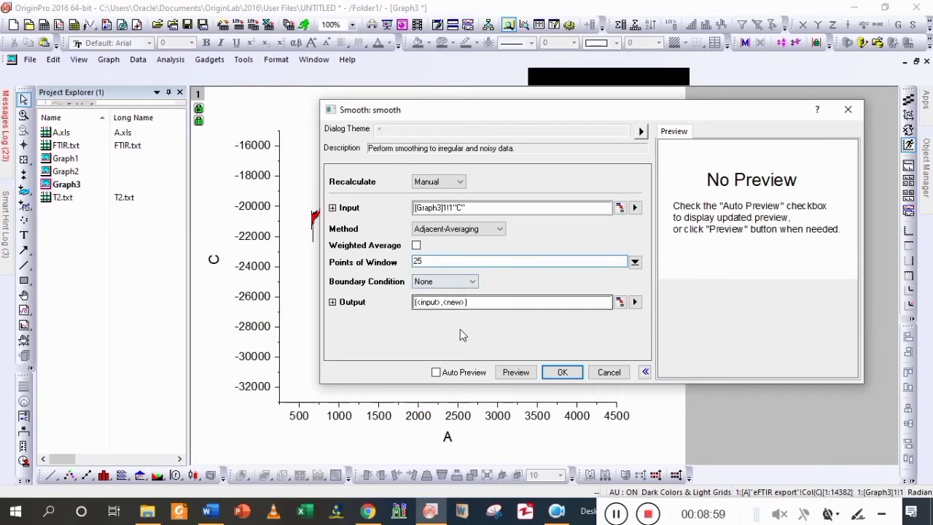
pyautogui.click(459, 371)
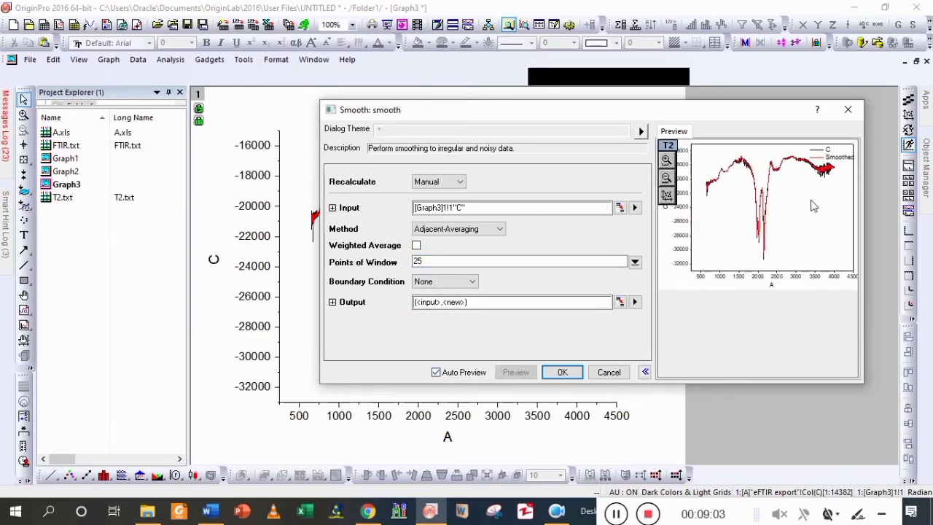
pyautogui.click(561, 372)
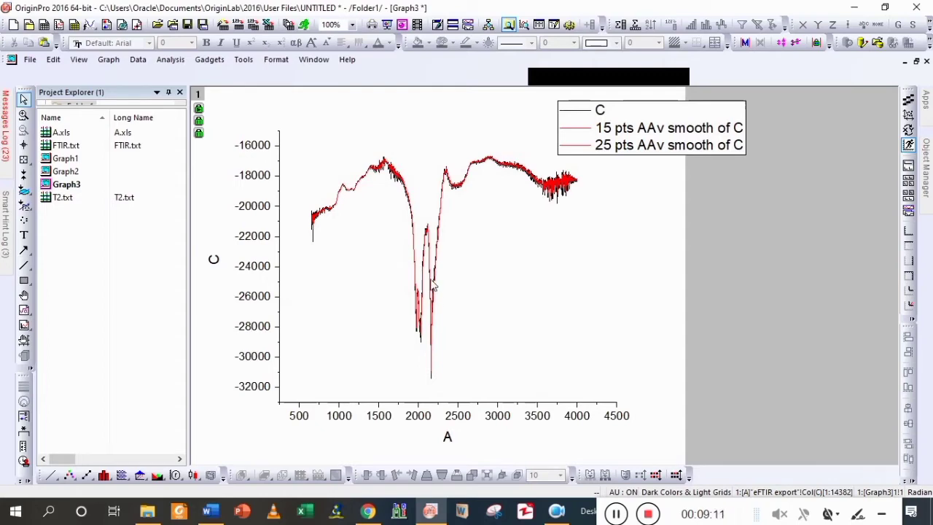
# Hide the original C curve and the 15-point smoothed curve in Plot Details.
pyautogui.doubleClick(431, 283)
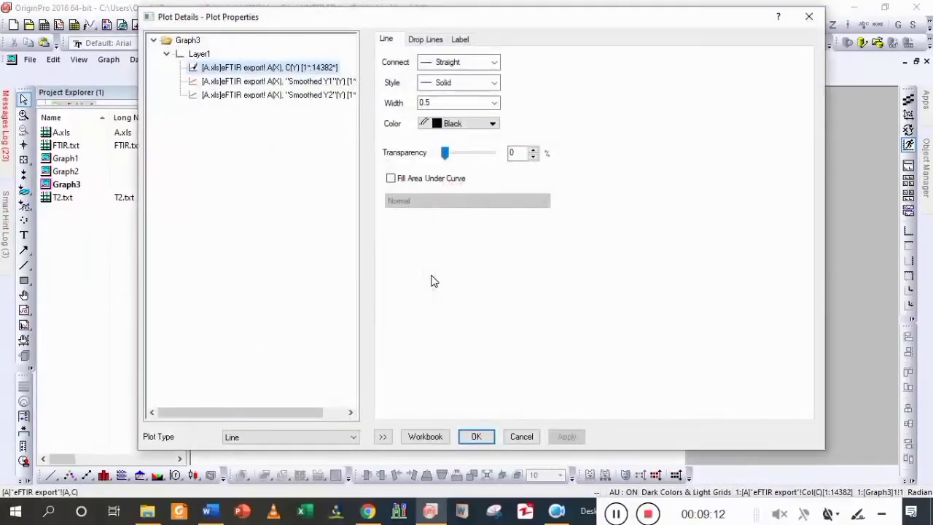
pyautogui.rightClick(252, 67)
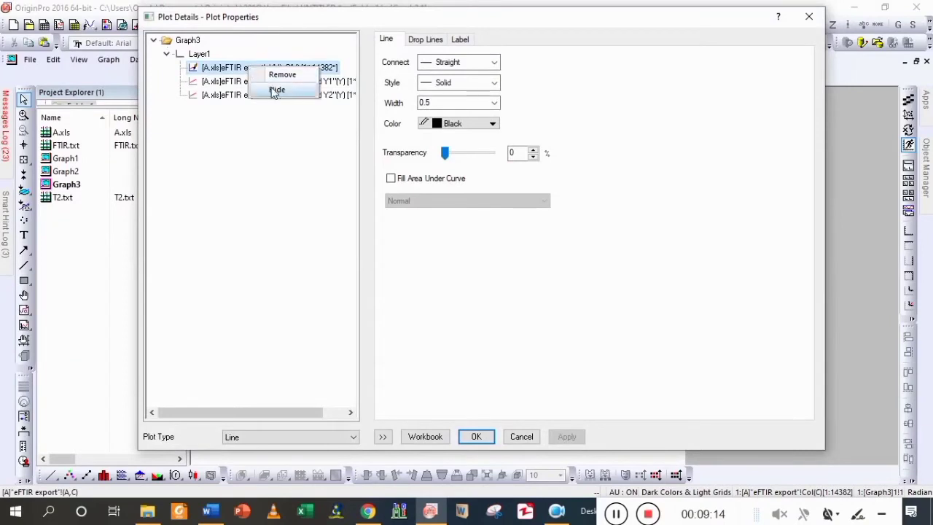
pyautogui.click(262, 88)
pyautogui.click(261, 88)
pyautogui.rightClick(247, 84)
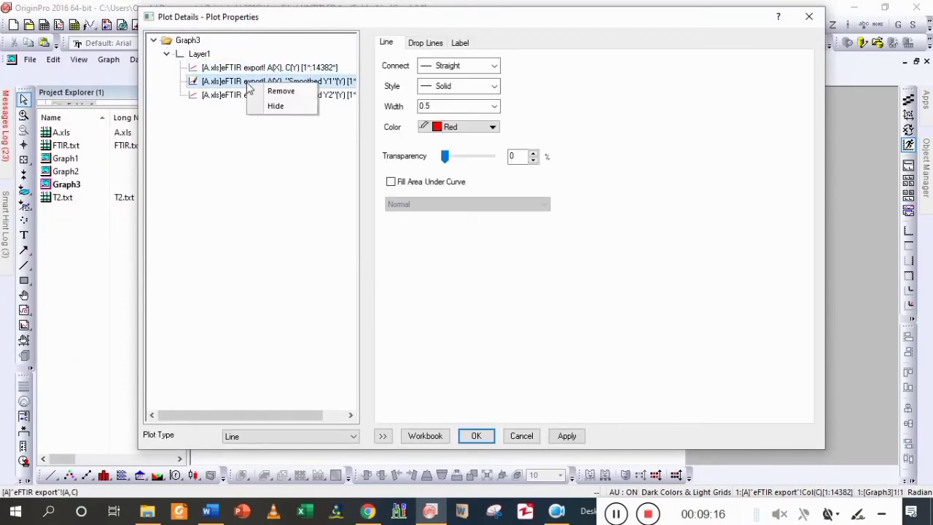
pyautogui.click(266, 107)
# Give the 25-point smoothed curve a line width of 2 and a blue colour.
pyautogui.click(258, 96)
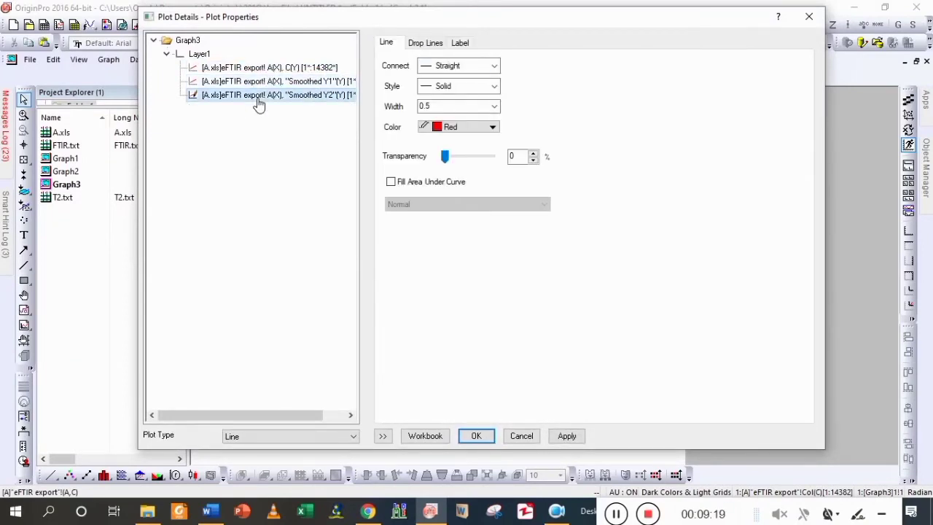
pyautogui.click(468, 108)
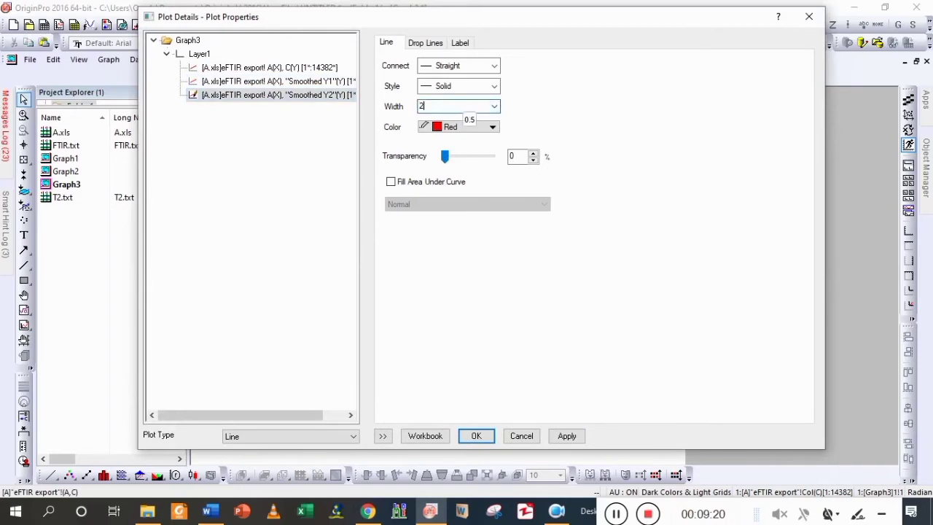
pyautogui.write('2')
pyautogui.click(450, 127)
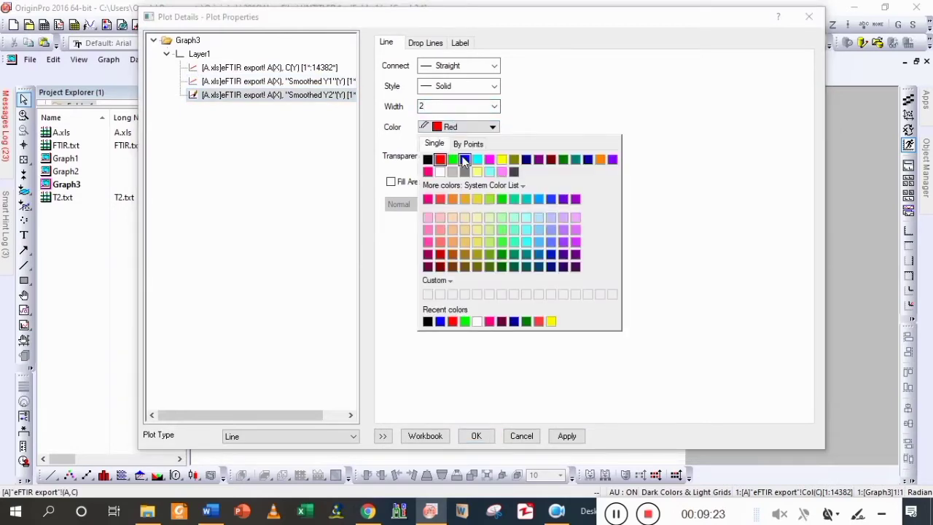
pyautogui.click(464, 160)
pyautogui.click(475, 437)
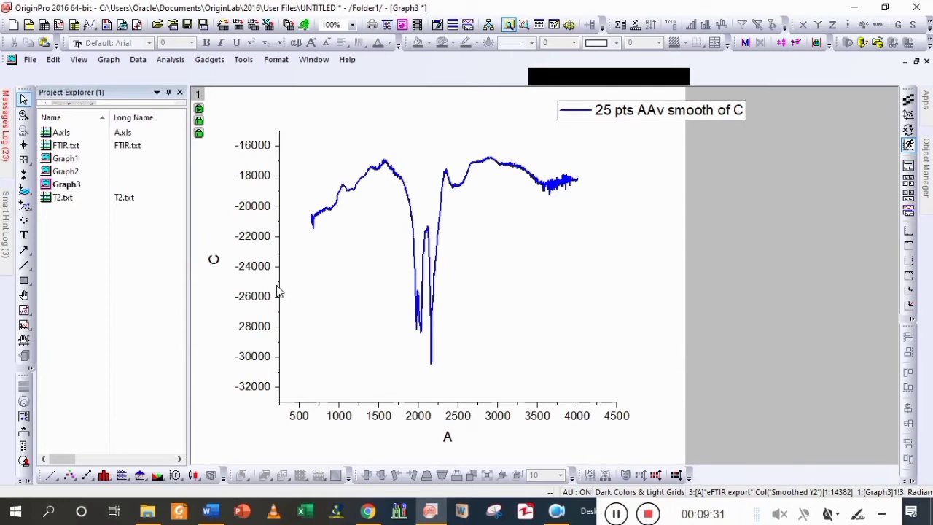
# Select the graph's vertical axis.
pyautogui.click(24, 115)
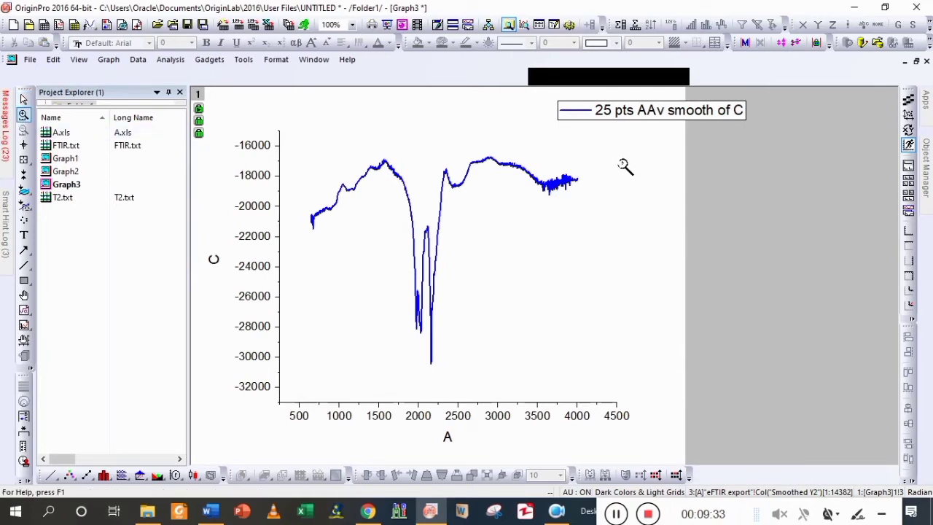
pyautogui.click(23, 99)
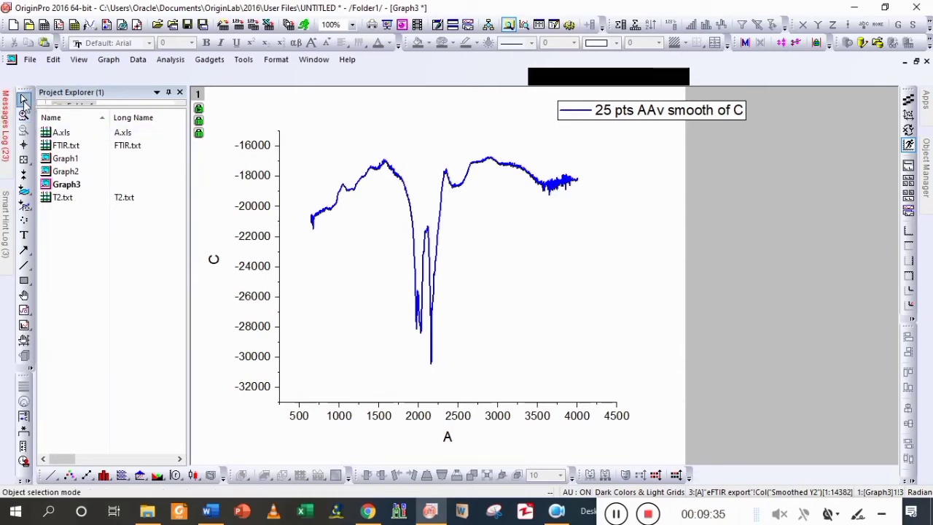
pyautogui.click(287, 217)
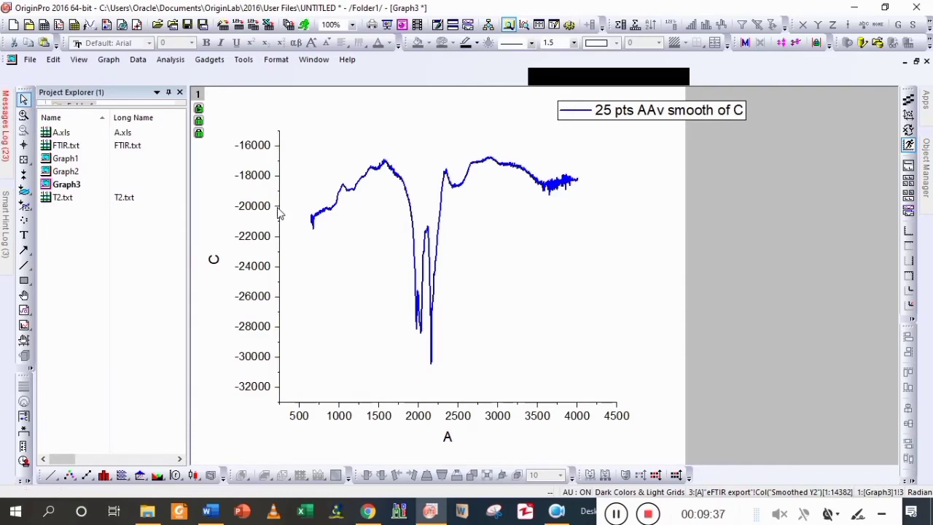
# Set left and right axes to no major or minor ticks, sharing settings.
pyautogui.doubleClick(279, 213)
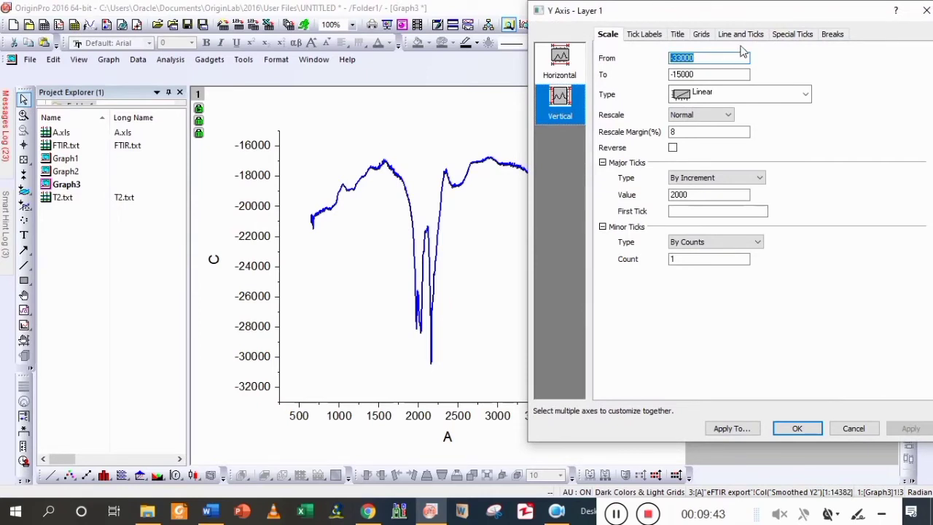
pyautogui.click(741, 36)
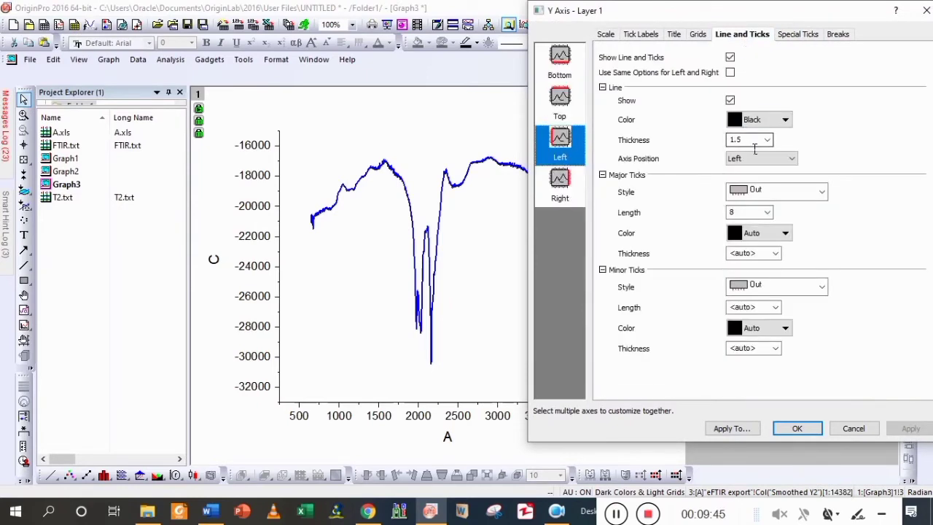
pyautogui.click(758, 191)
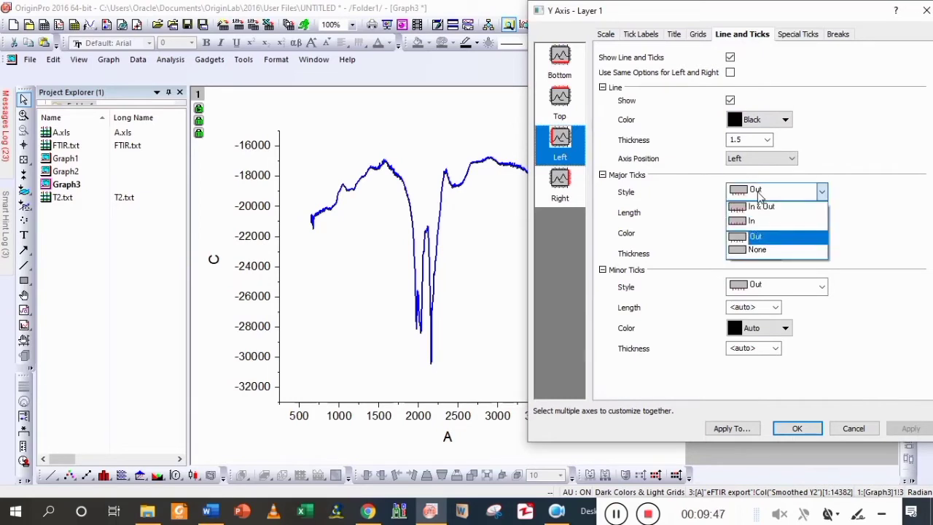
pyautogui.click(761, 249)
pyautogui.click(757, 287)
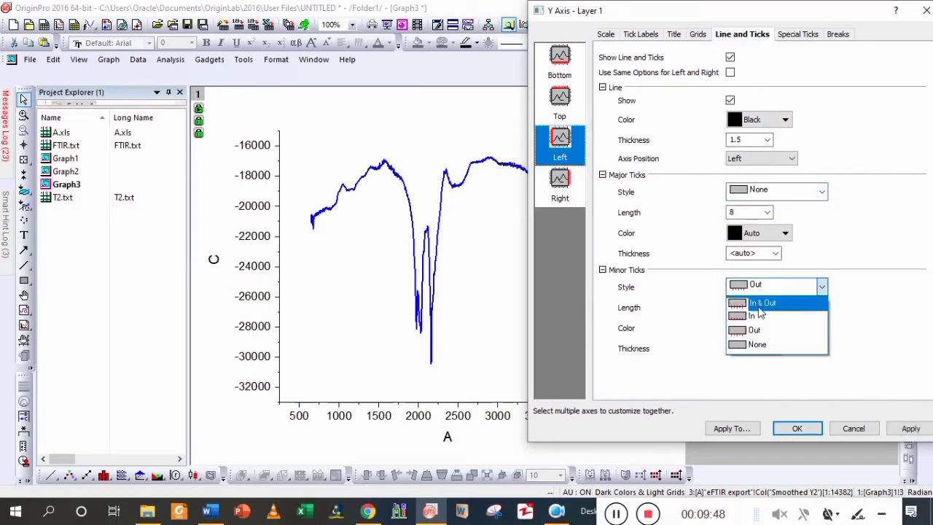
pyautogui.click(756, 344)
pyautogui.click(560, 188)
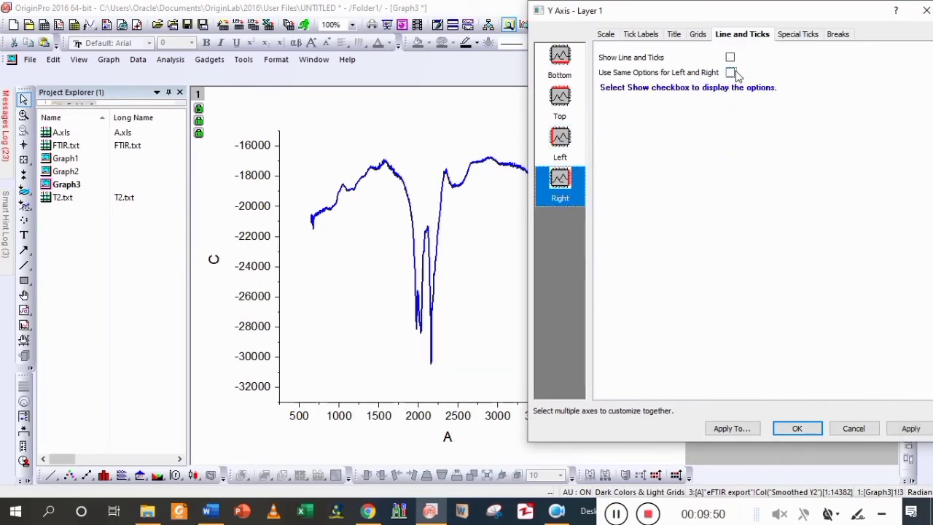
pyautogui.click(730, 72)
# Show the top axis line with major and minor tick style set to None.
pyautogui.click(565, 96)
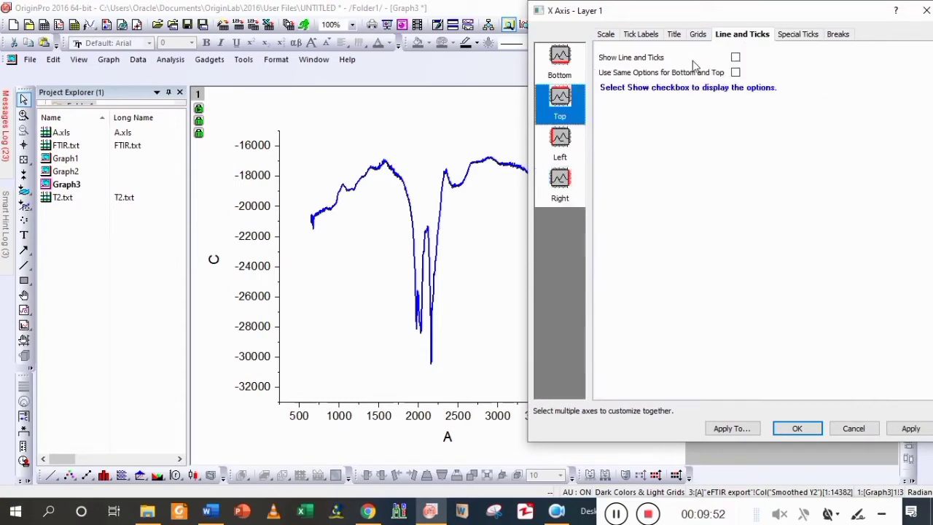
pyautogui.click(735, 57)
pyautogui.click(778, 191)
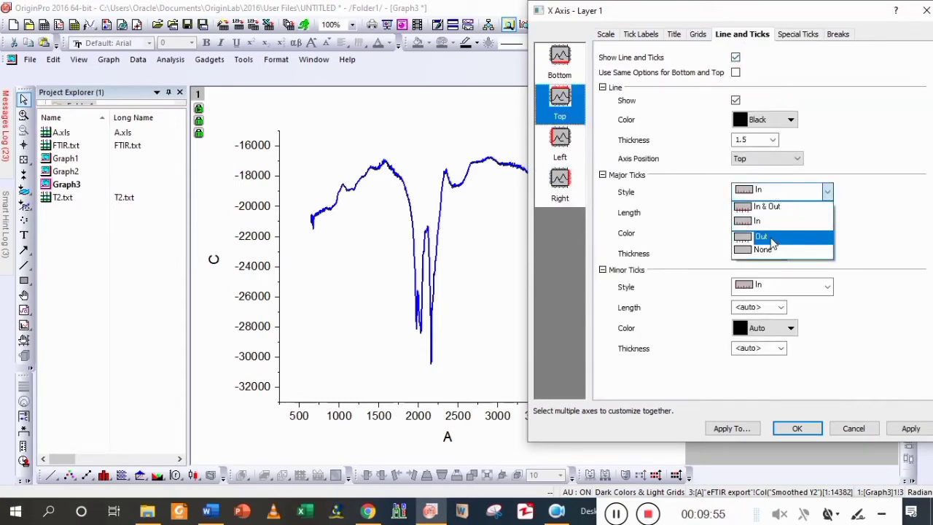
pyautogui.click(770, 248)
pyautogui.click(770, 288)
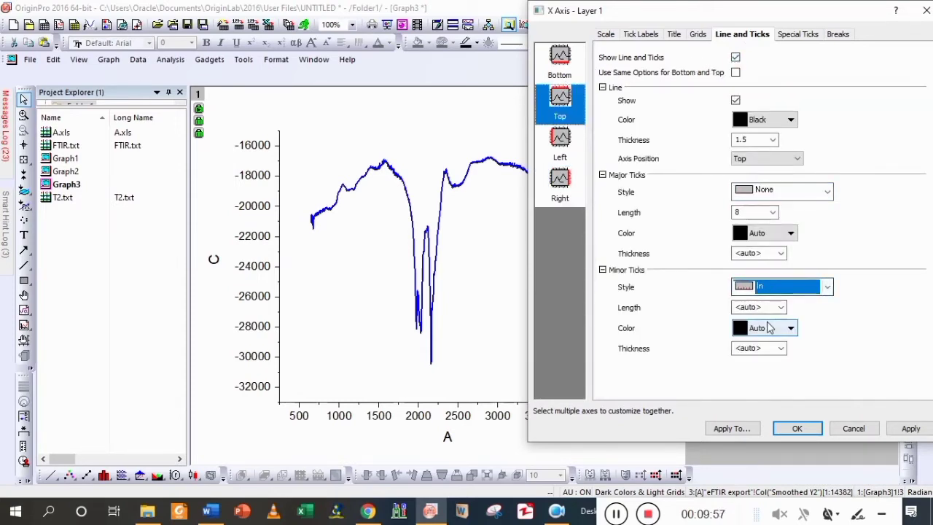
pyautogui.click(761, 288)
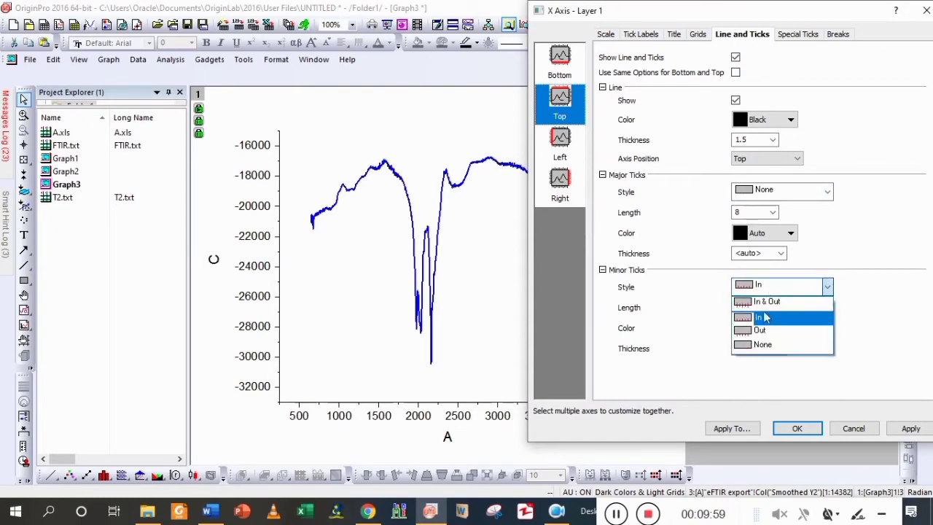
pyautogui.click(763, 347)
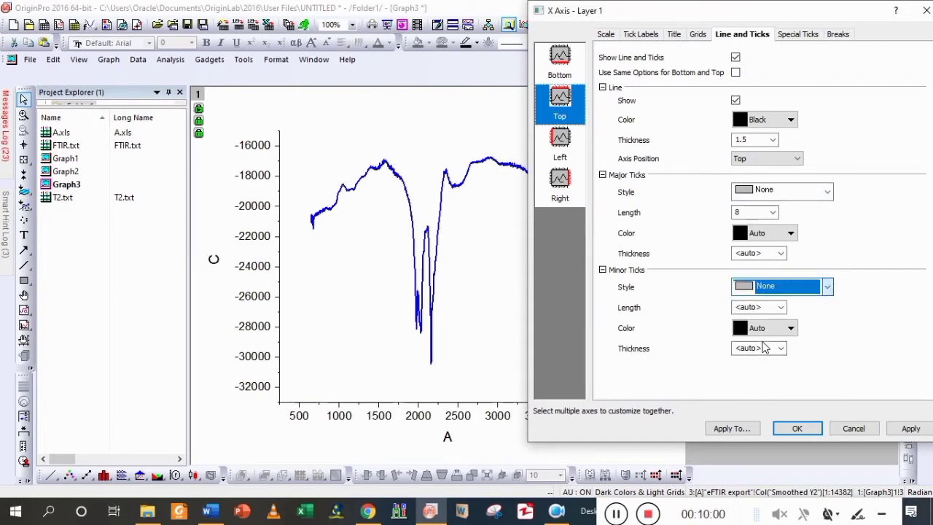
pyautogui.click(813, 431)
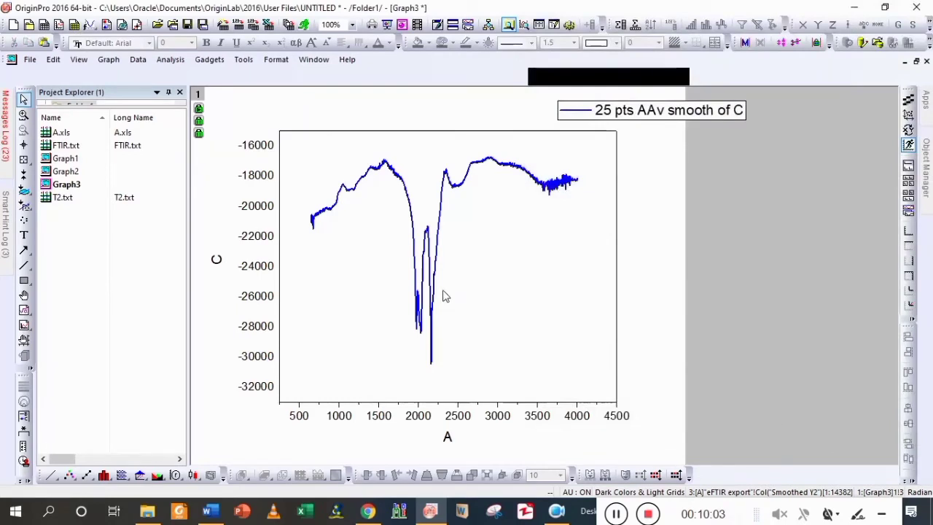
# Delete the Y tick labels, retitle the Y axis 'Transmittance (%)' and nudge the title right.
pyautogui.click(241, 212)
pyautogui.press('Delete')
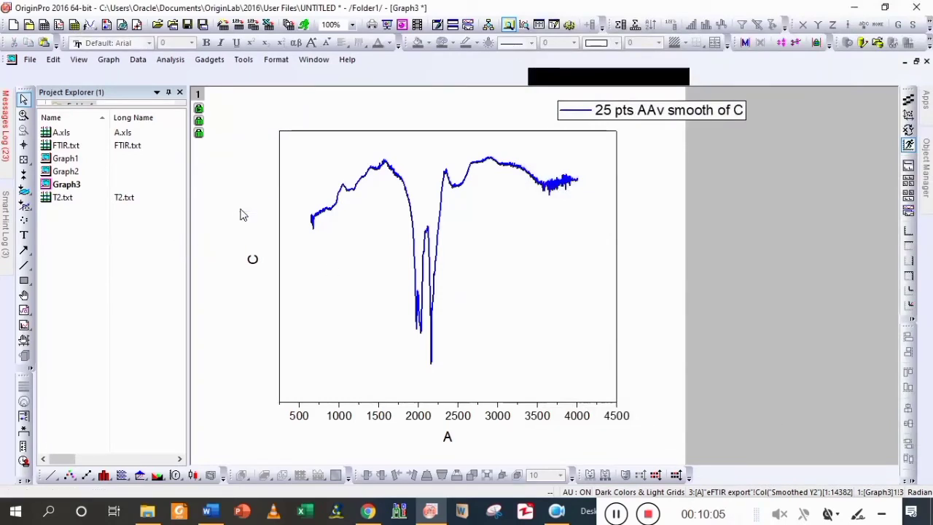
pyautogui.doubleClick(253, 260)
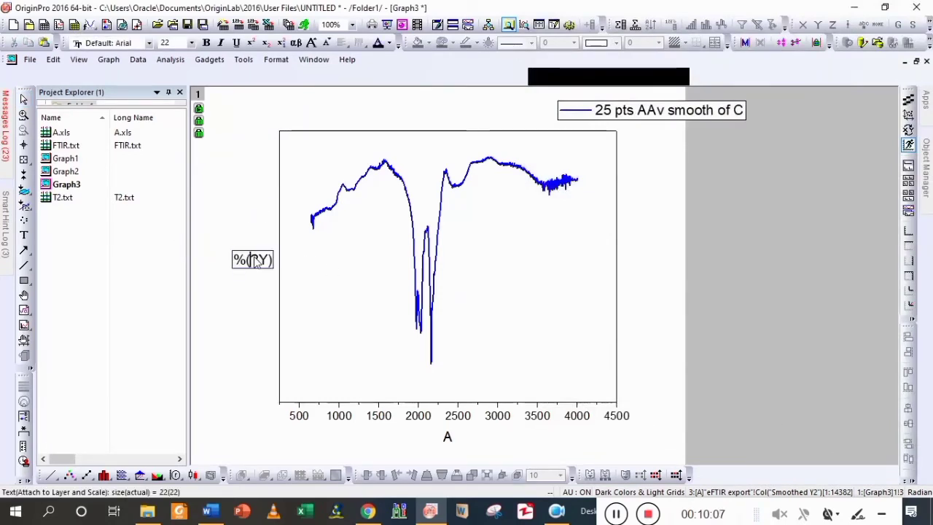
pyautogui.hotkey('ctrl', 'a')
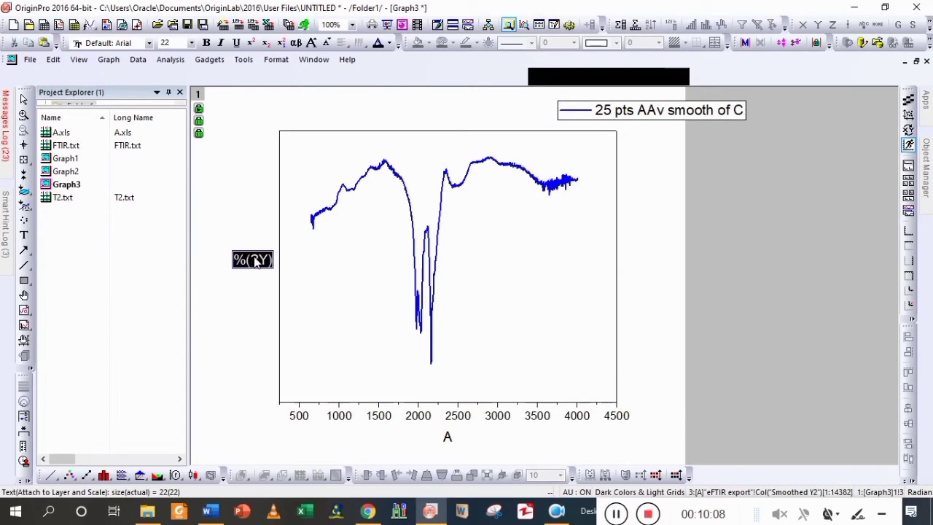
pyautogui.press('Delete')
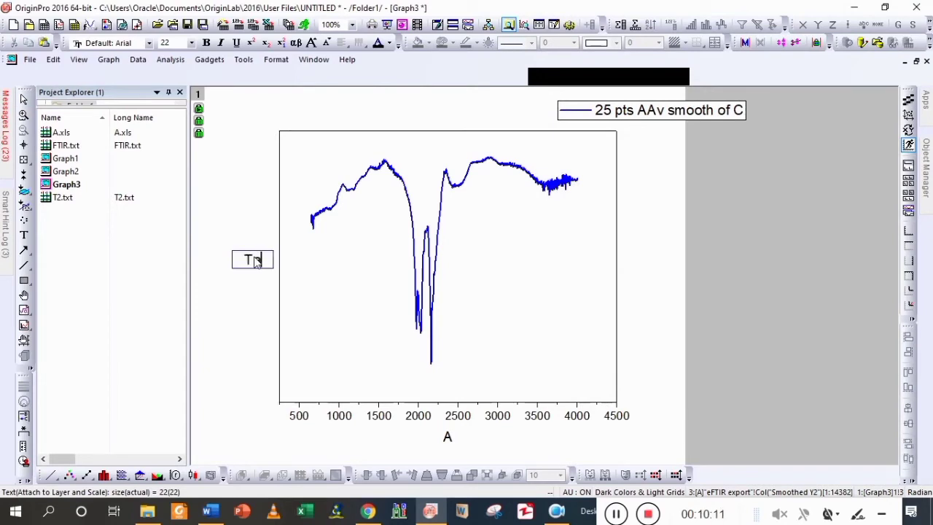
pyautogui.write('Transmitta')
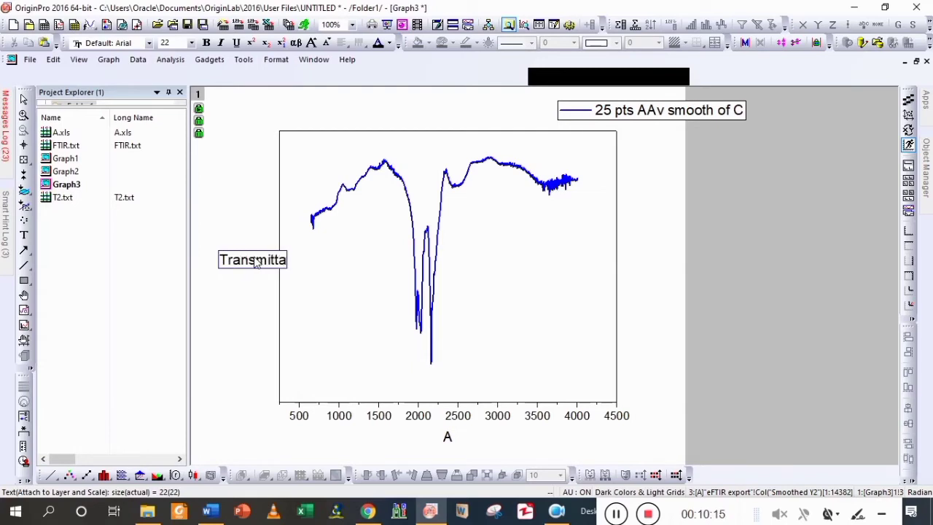
pyautogui.write('nc')
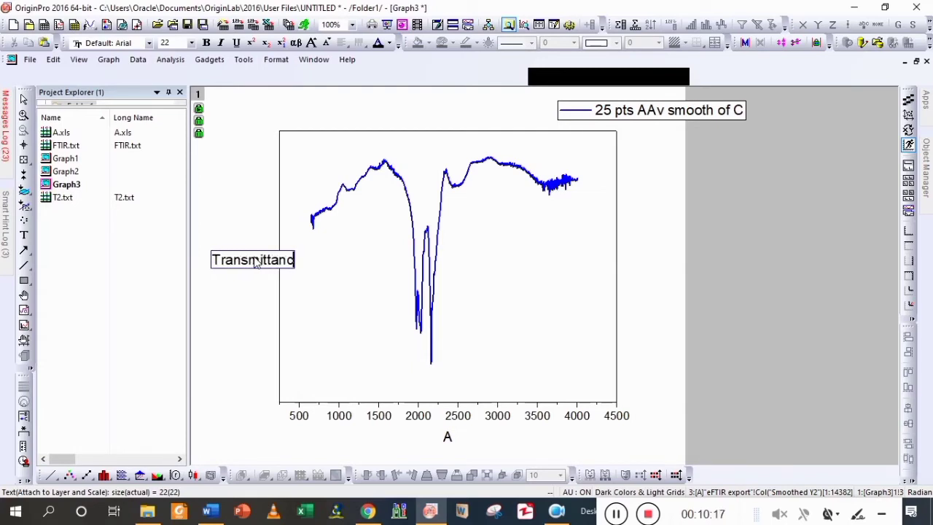
pyautogui.write('e (%)')
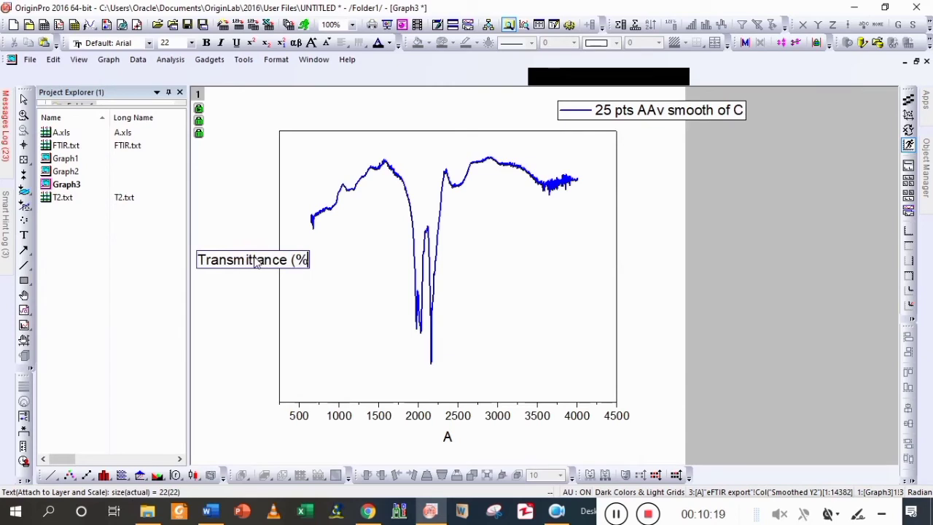
pyautogui.click(266, 298)
pyautogui.click(253, 279)
pyautogui.moveTo(253, 279); pyautogui.dragTo(259, 279)
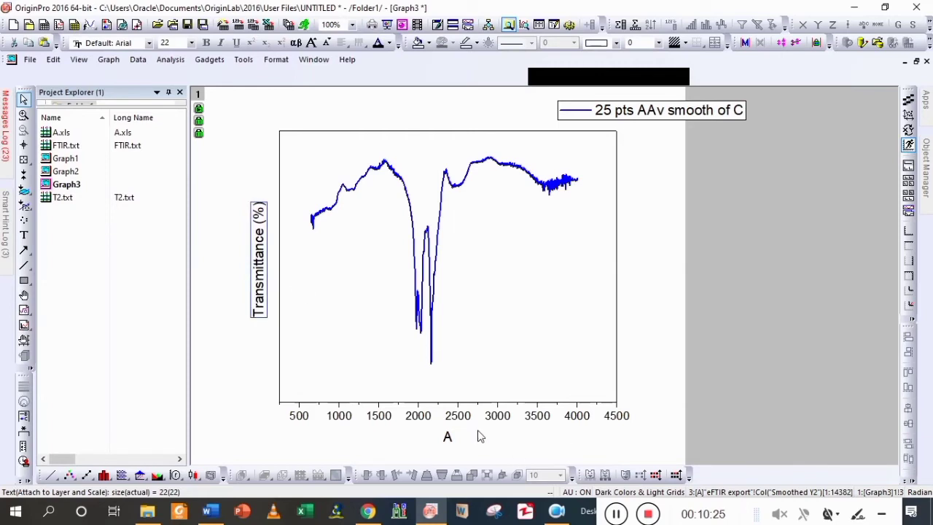
# Replace the X-axis title with 'Wave Number (cm-1)', making the -1 superscript.
pyautogui.doubleClick(448, 437)
pyautogui.hotkey('ctrl', 'a')
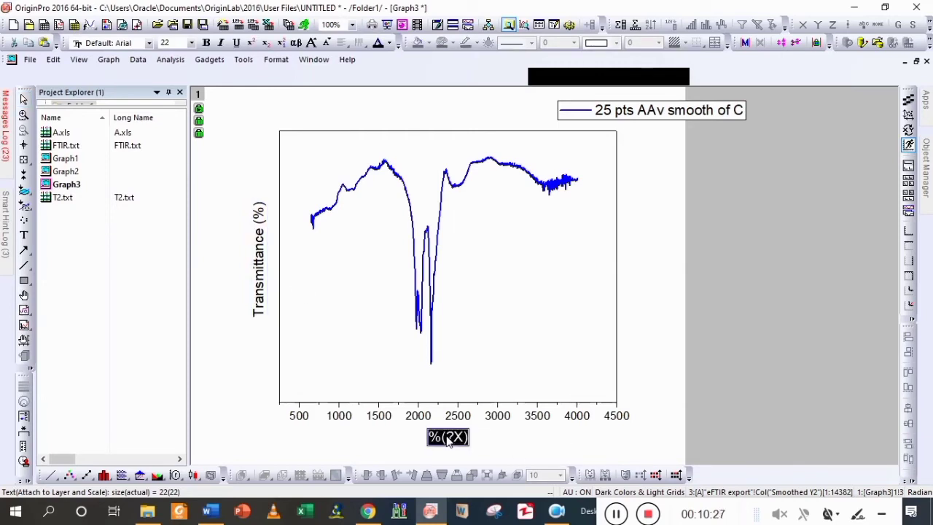
pyautogui.press('Delete')
pyautogui.write('Wave ')
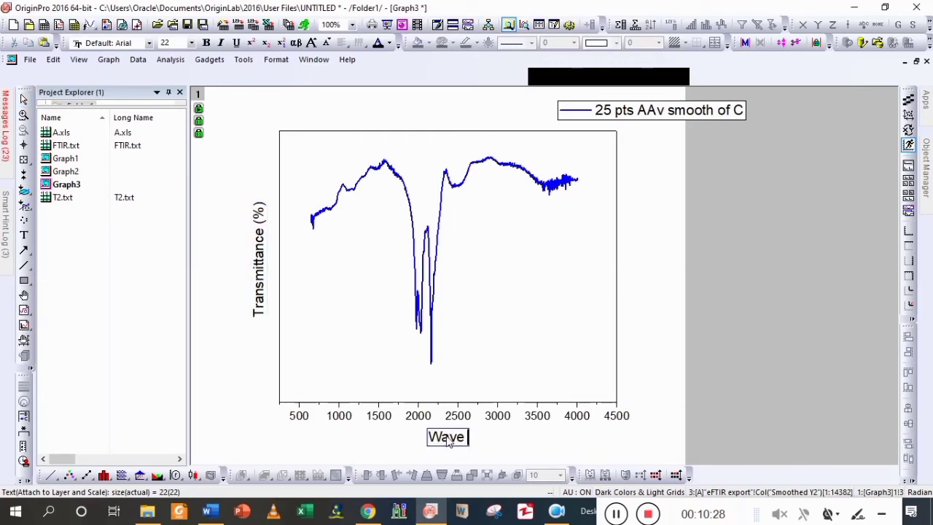
pyautogui.write('Numb')
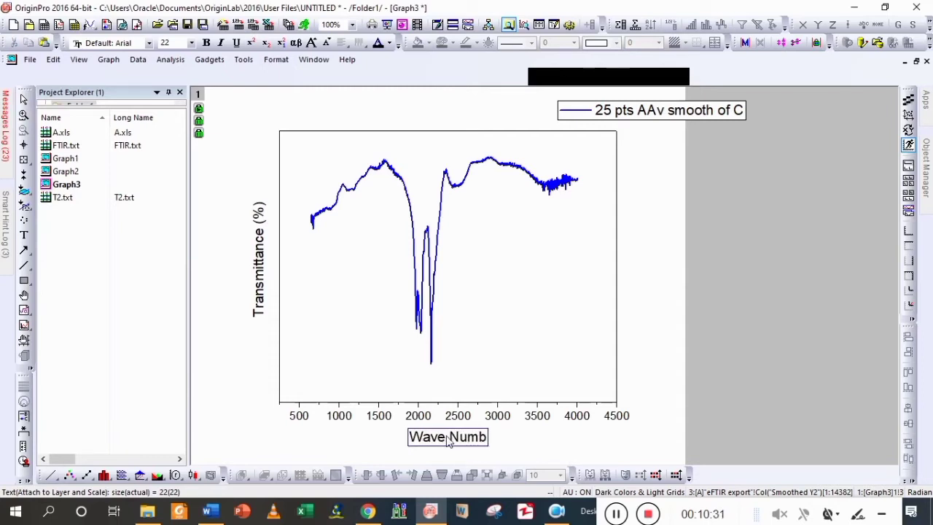
pyautogui.write('er (')
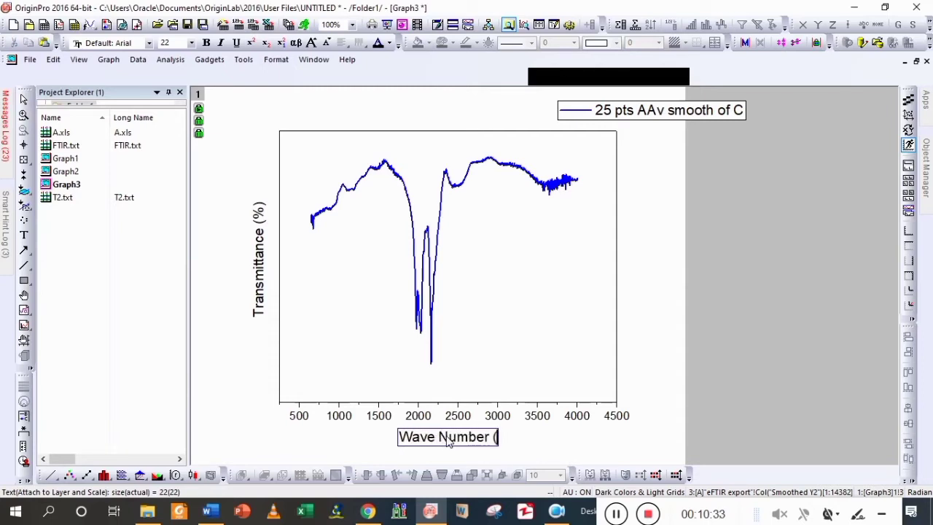
pyautogui.write('cm')
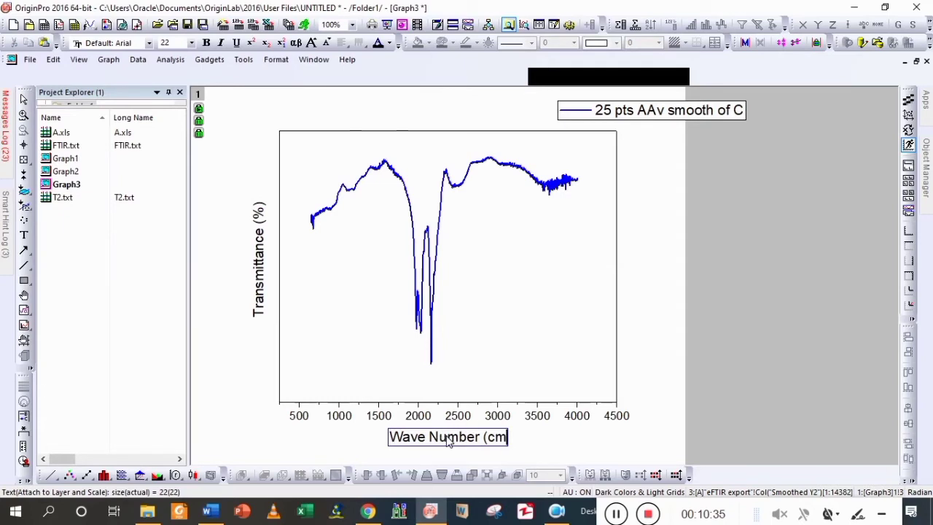
pyautogui.click(250, 44)
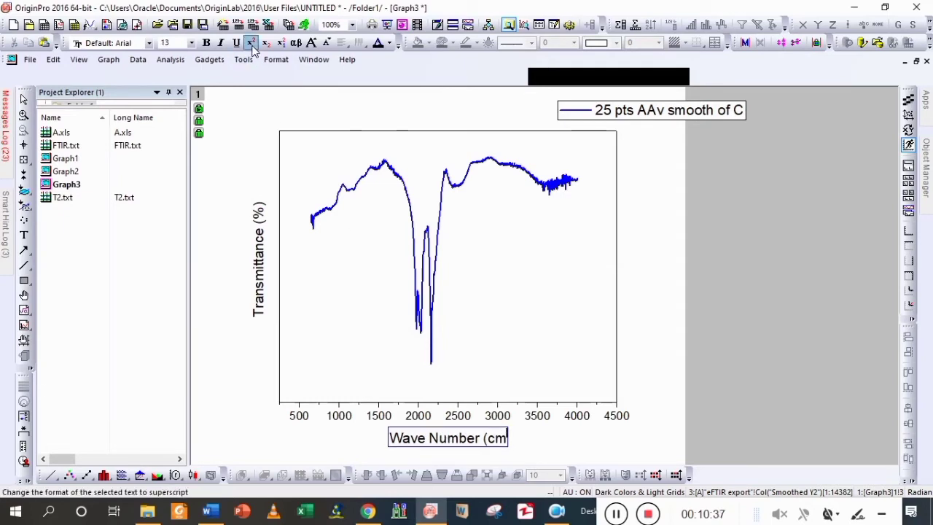
pyautogui.write('-1')
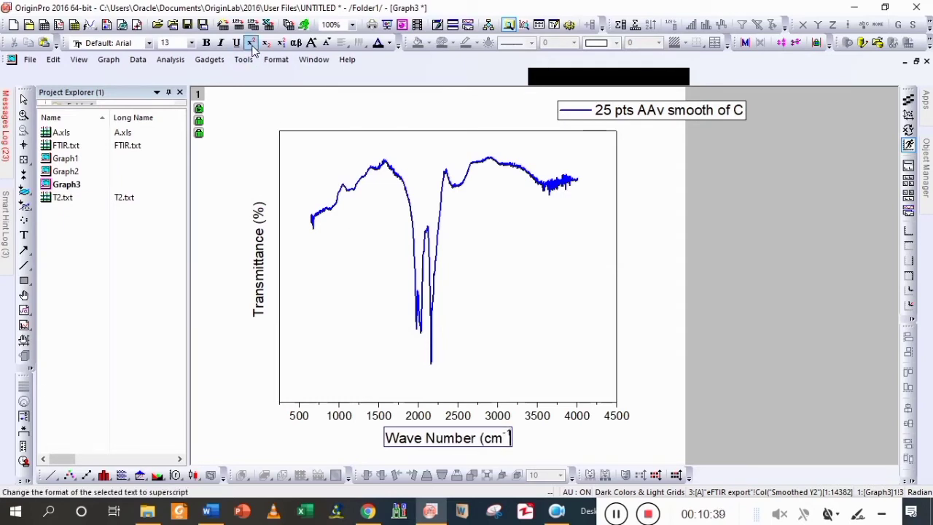
pyautogui.click(251, 44)
pyautogui.write(')')
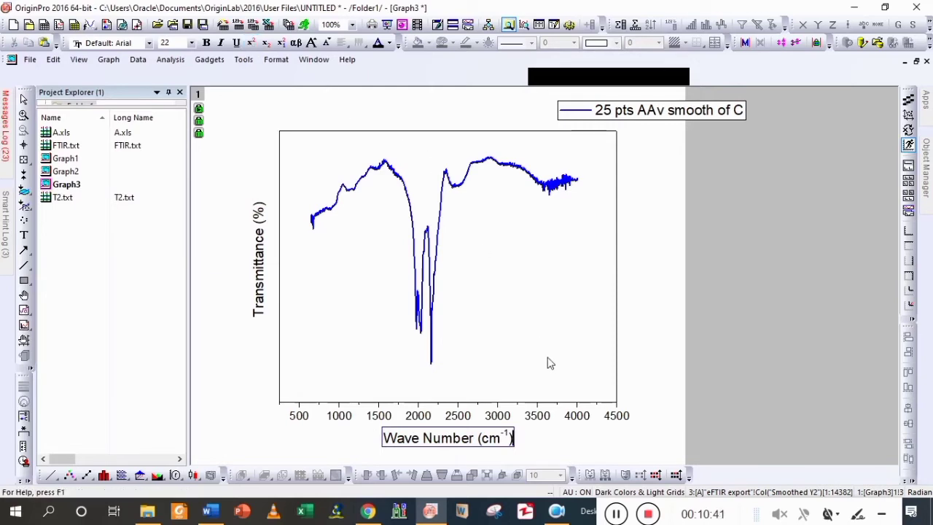
pyautogui.click(585, 440)
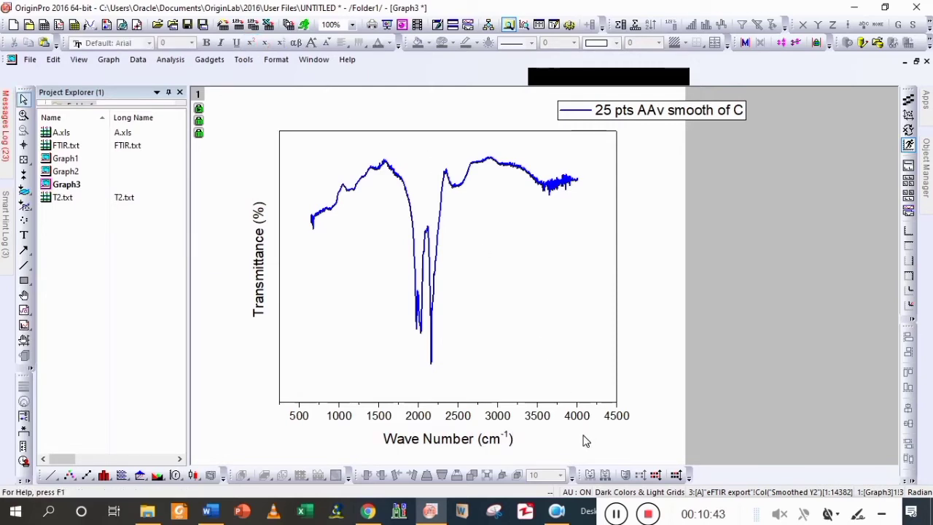
# Set the X-axis scale range to run from 400 to 4000.
pyautogui.doubleClick(592, 404)
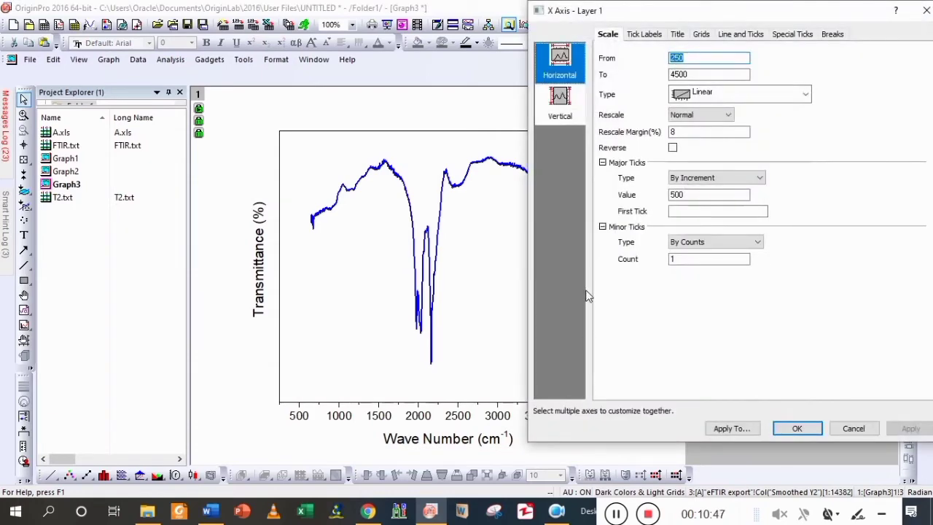
pyautogui.write('50')
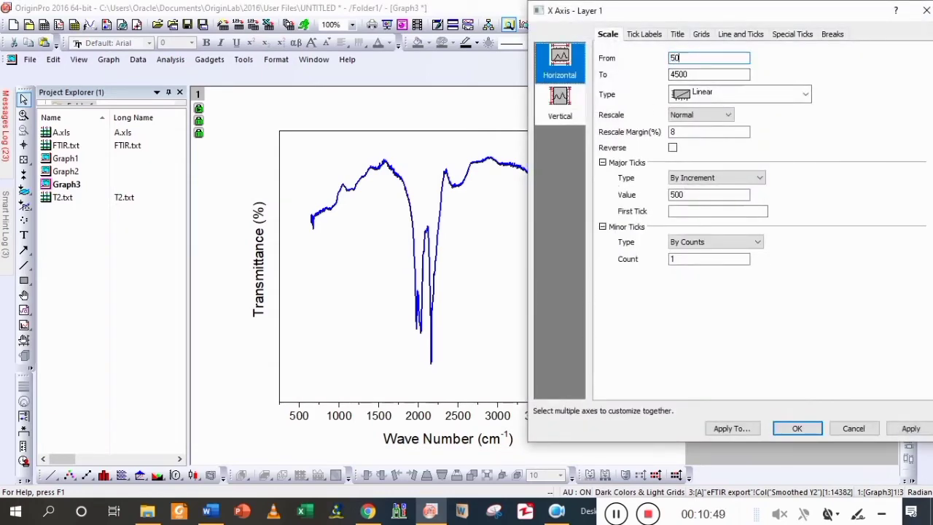
pyautogui.write('0')
pyautogui.doubleClick(706, 76)
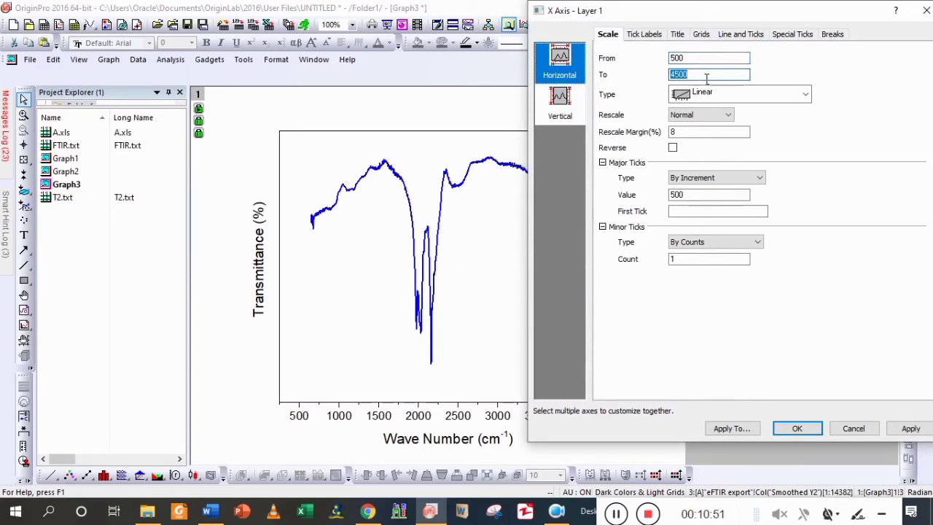
pyautogui.write('50')
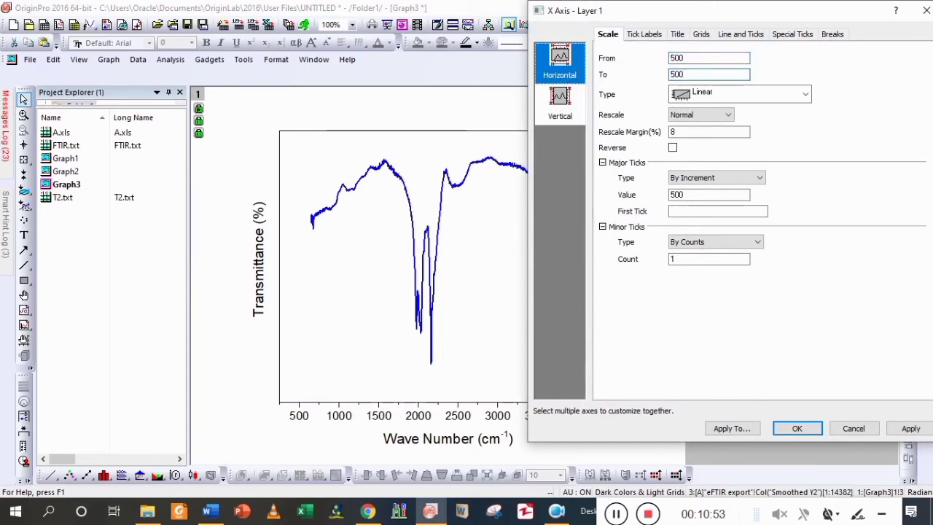
pyautogui.press('BackSpace')
pyautogui.write('4000')
pyautogui.doubleClick(678, 59)
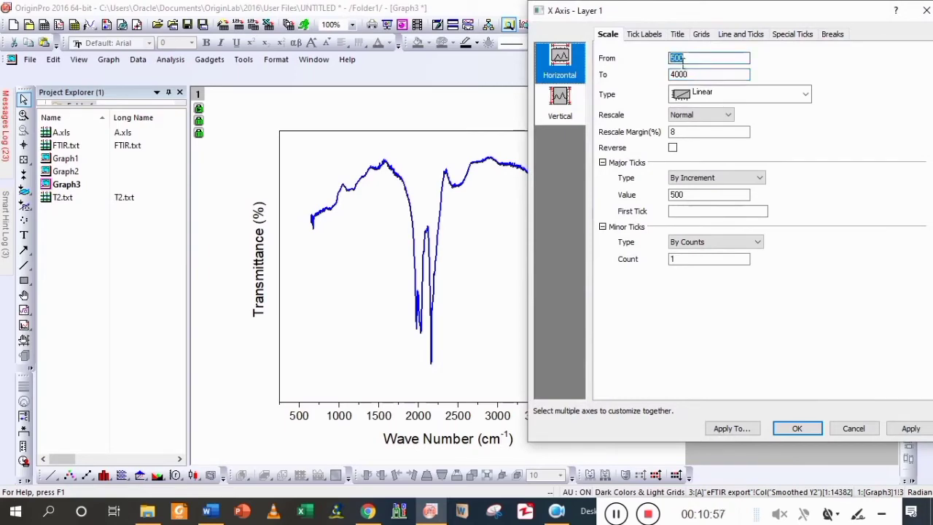
pyautogui.click(682, 63)
pyautogui.write('4')
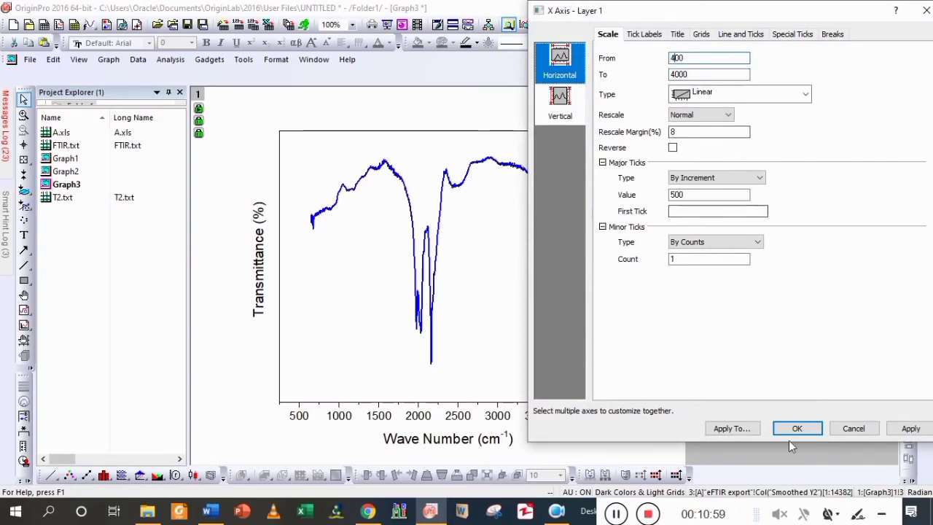
pyautogui.click(796, 430)
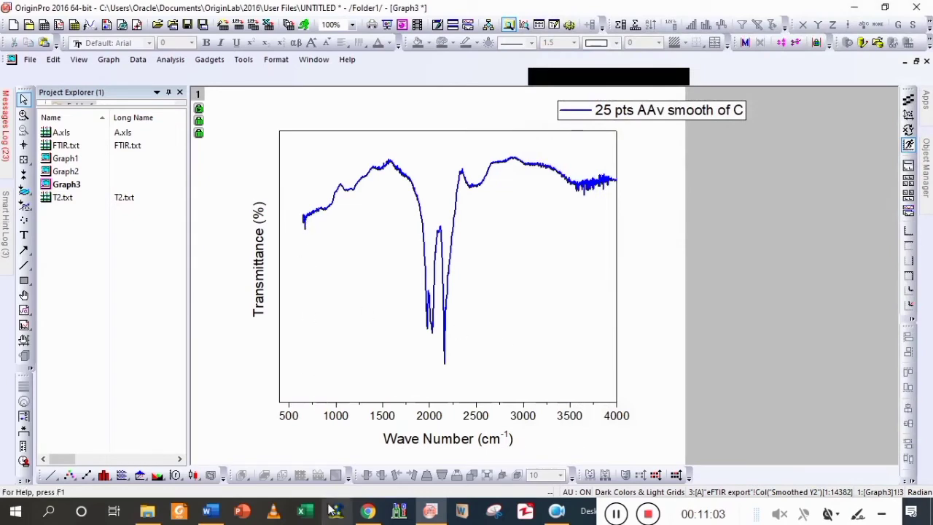
# Read the curve's left-end coordinates with the Data Reader, then set the X axis From to 600.
pyautogui.click(23, 145)
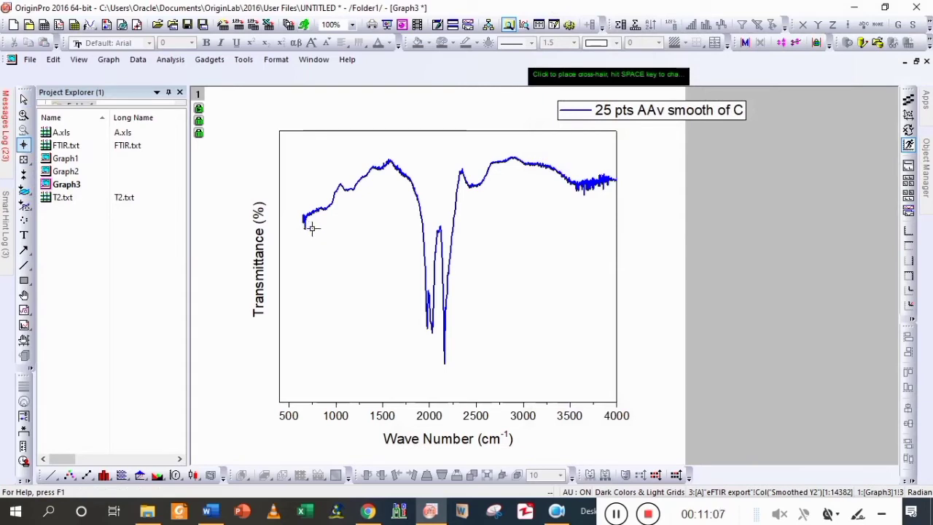
pyautogui.click(306, 225)
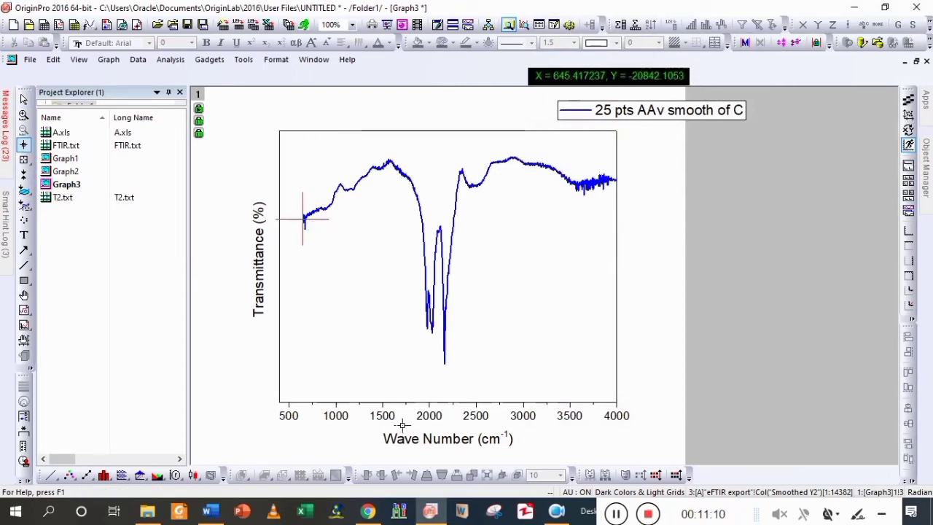
pyautogui.click(24, 99)
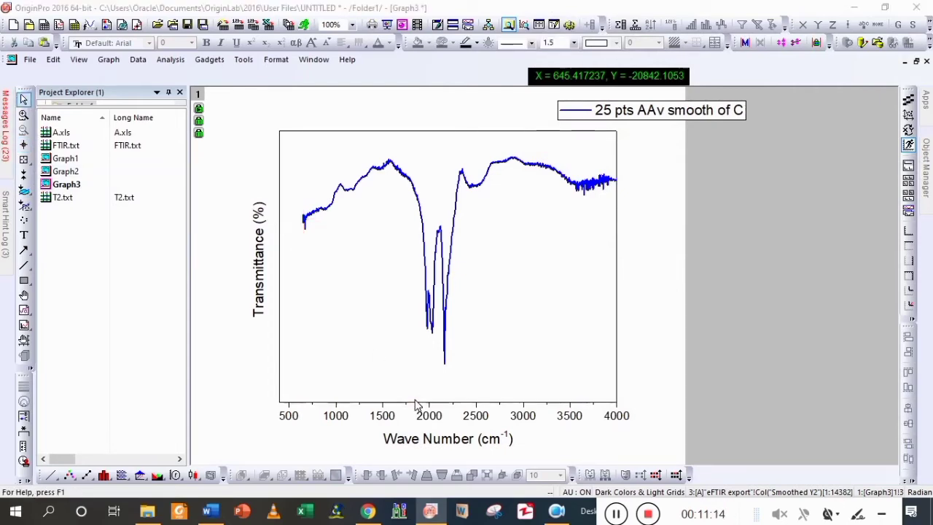
pyautogui.doubleClick(416, 405)
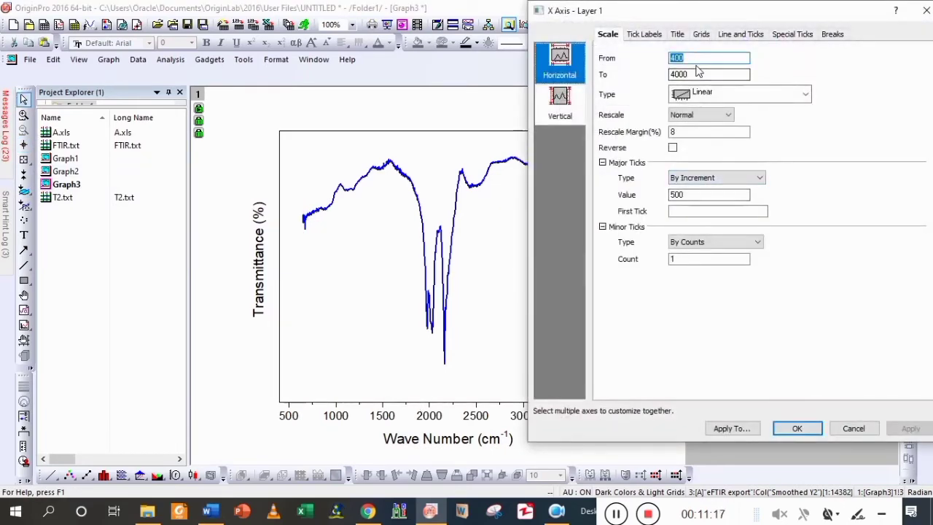
pyautogui.write('600')
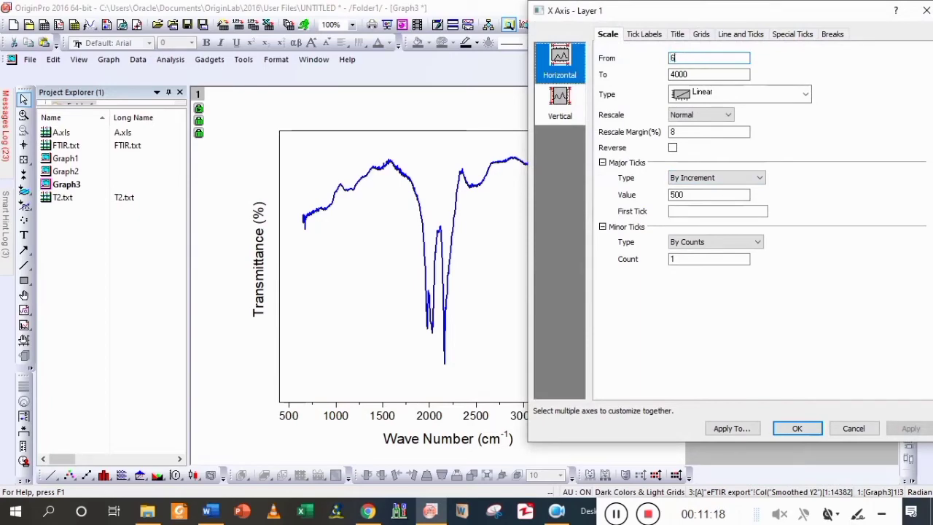
pyautogui.click(797, 428)
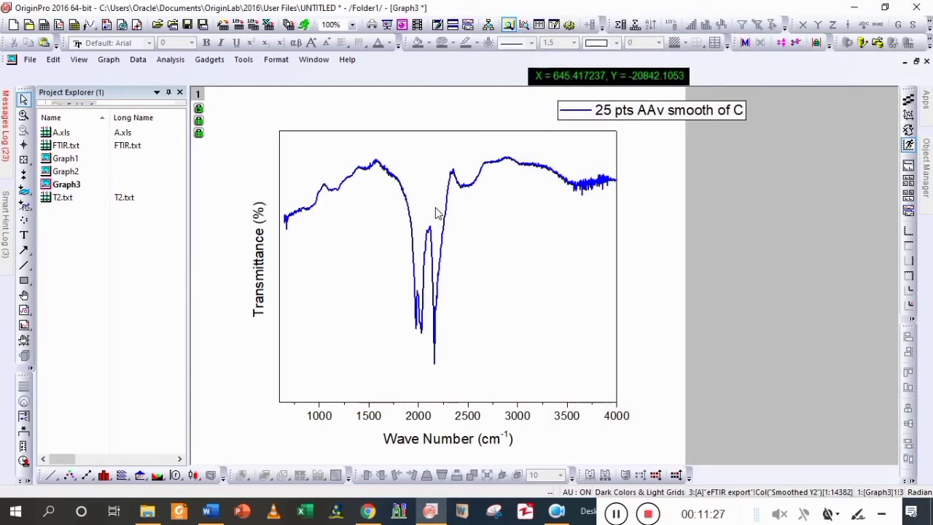
# Minimize Graph3, A.xls and Graph2, then line-plot T2 columns A and B as Graph4.
pyautogui.click(904, 62)
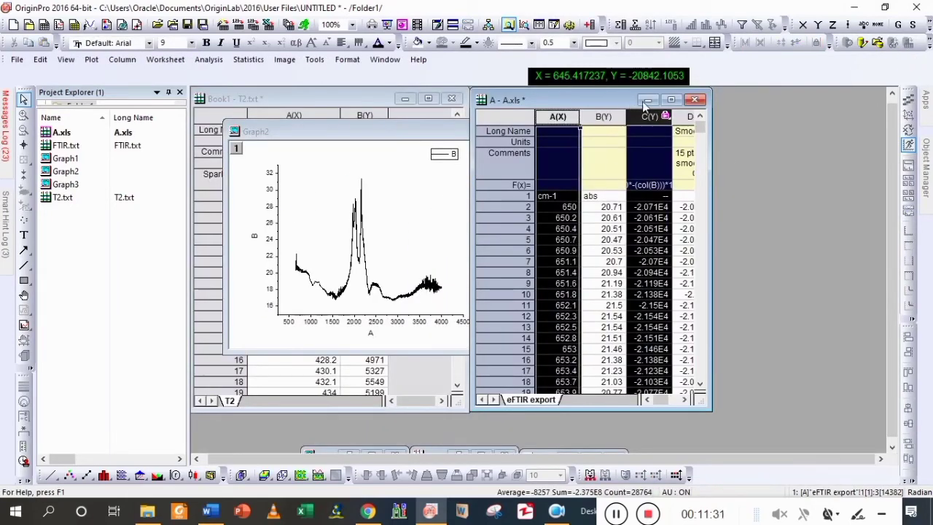
pyautogui.click(646, 100)
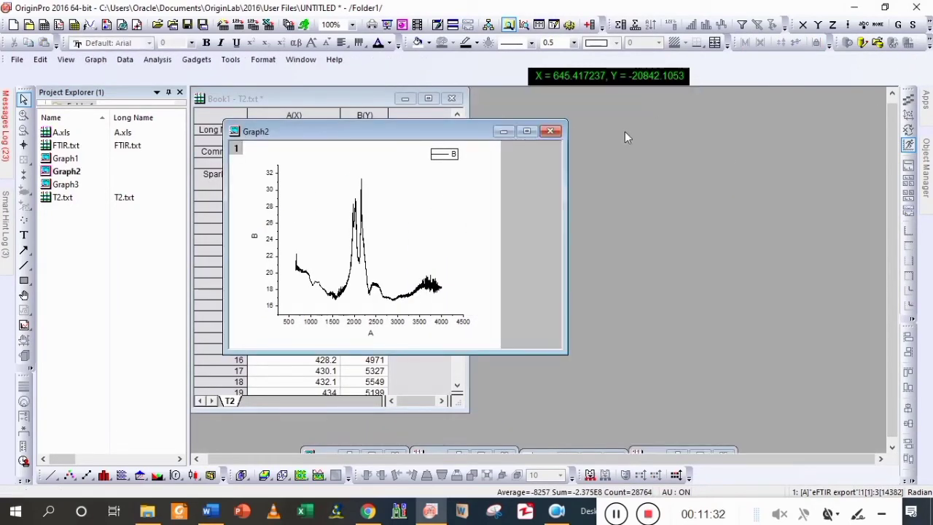
pyautogui.click(503, 132)
pyautogui.click(364, 116)
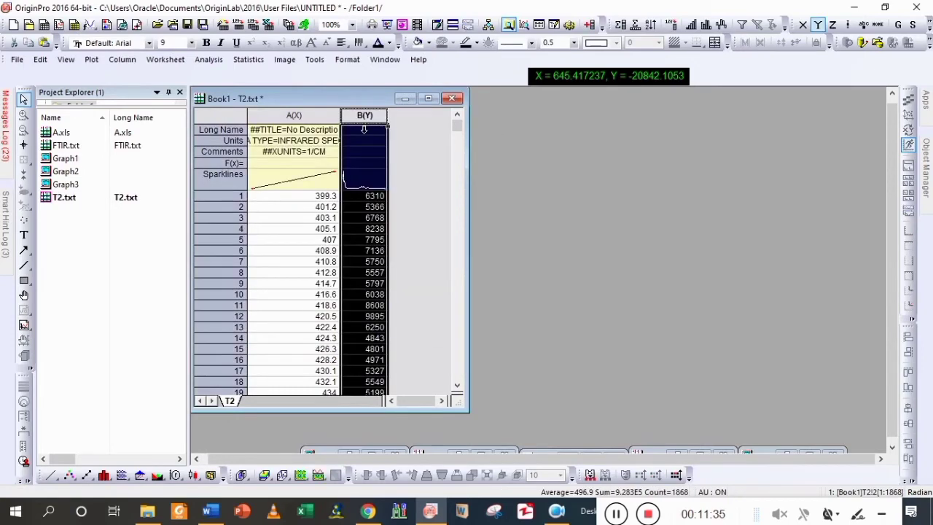
pyautogui.keyDown('shift'); pyautogui.click(334, 129); pyautogui.keyUp('shift')
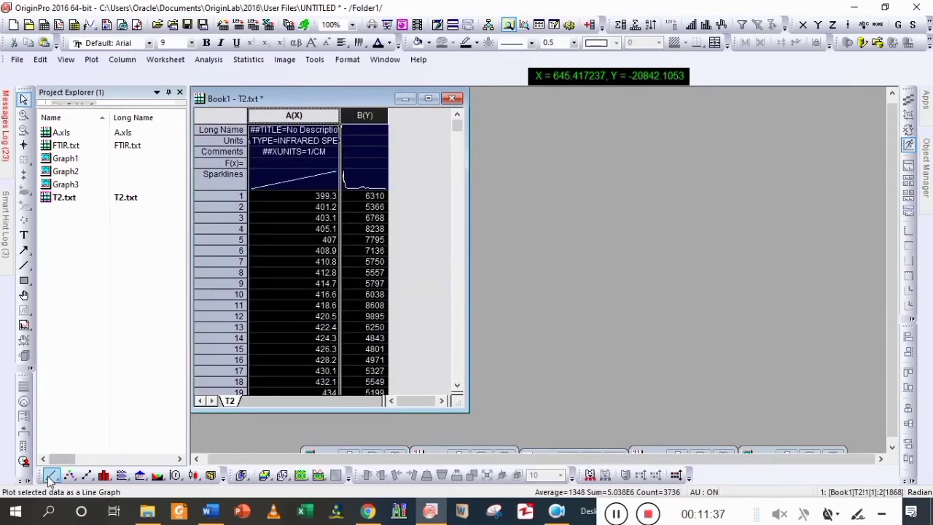
pyautogui.click(51, 475)
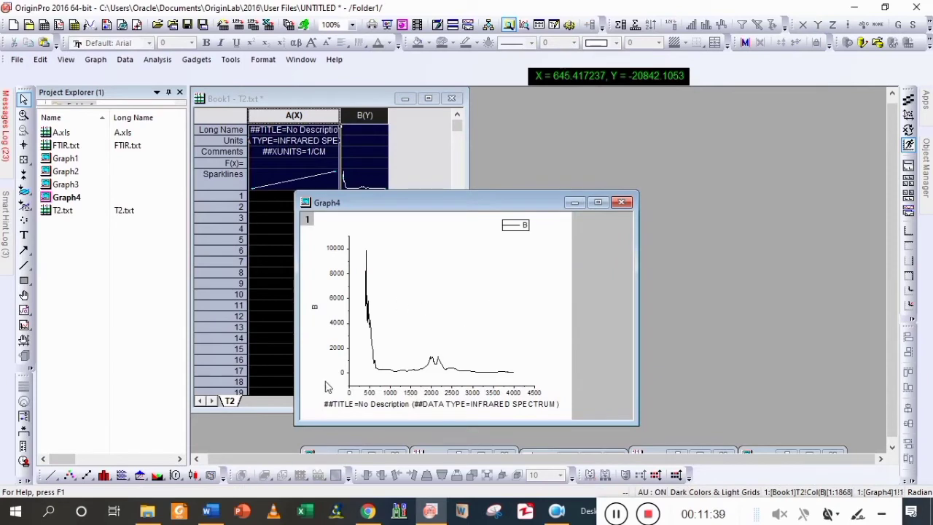
# Resize Graph4 and bring the T2 worksheet back to the front.
pyautogui.click(597, 202)
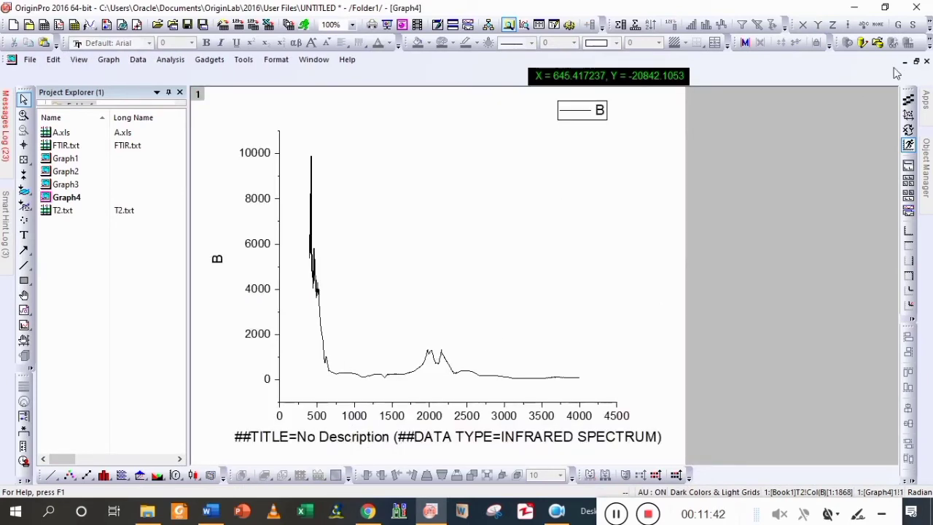
pyautogui.click(916, 62)
pyautogui.click(431, 170)
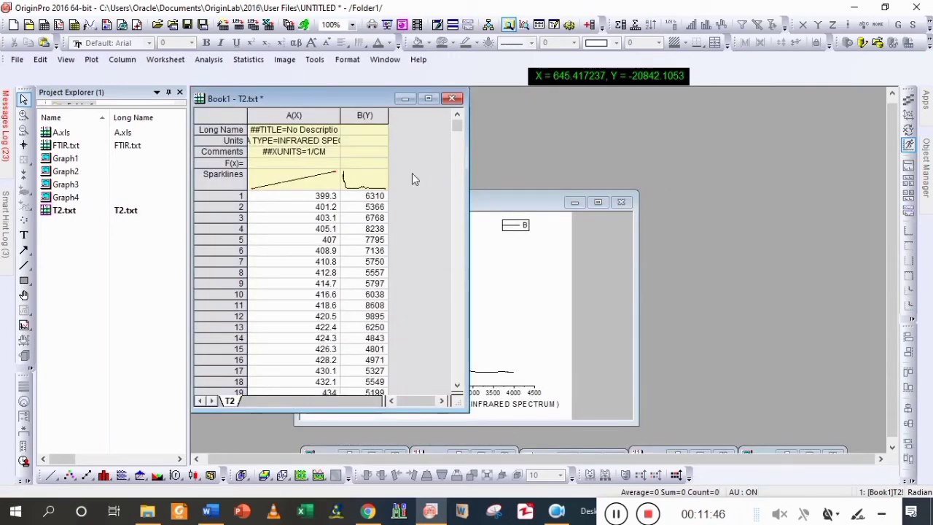
# Add Sheet1 and an empty column C to the T2 workbook, then select column C.
pyautogui.rightClick(412, 178)
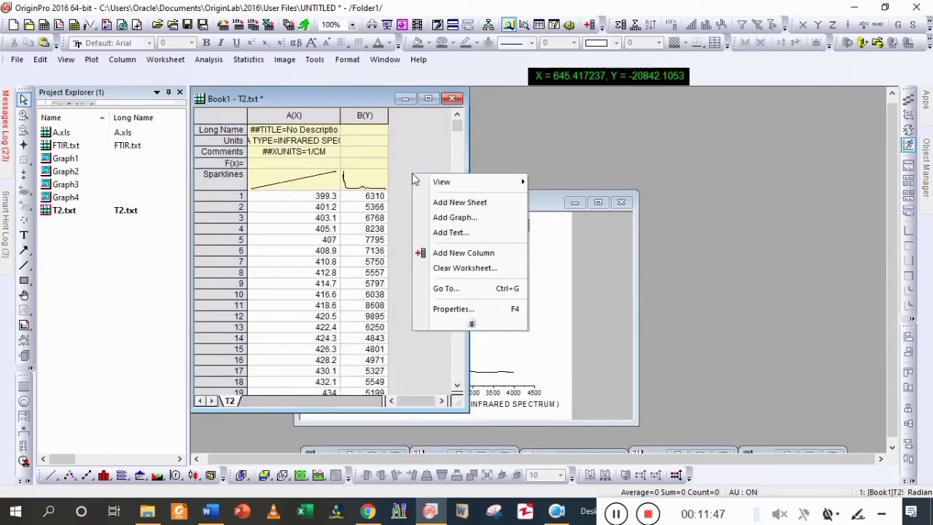
pyautogui.click(457, 205)
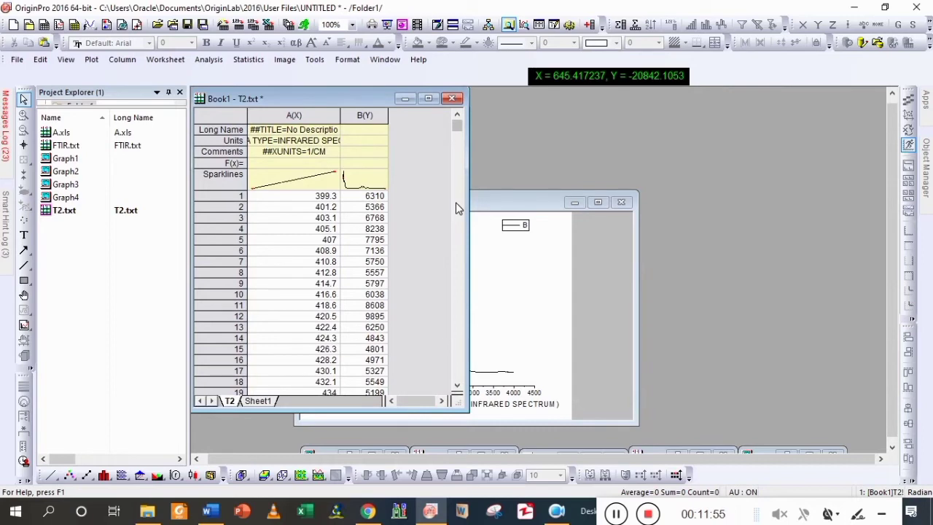
pyautogui.rightClick(422, 212)
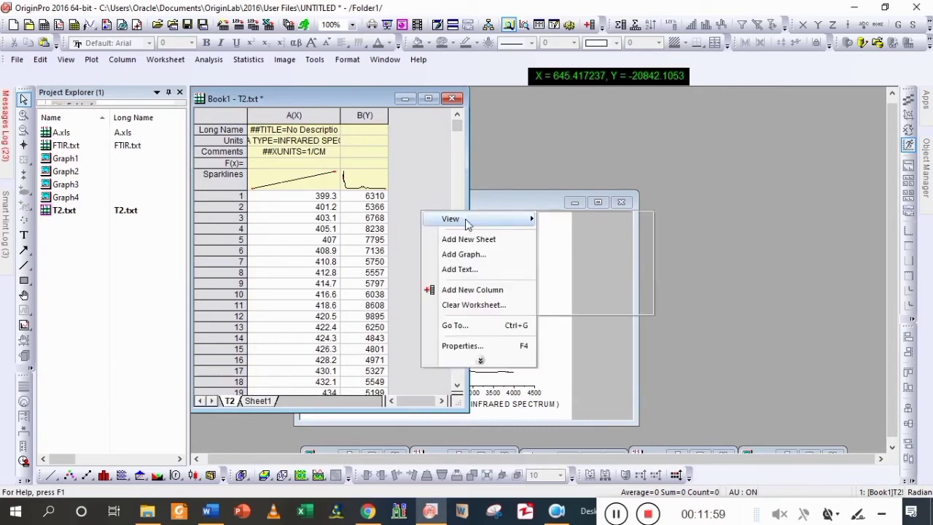
pyautogui.click(475, 291)
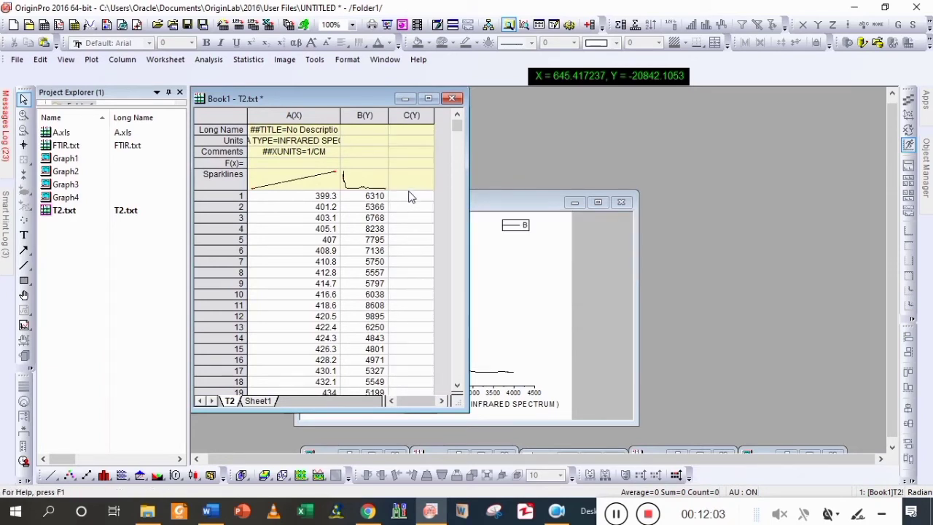
pyautogui.click(414, 118)
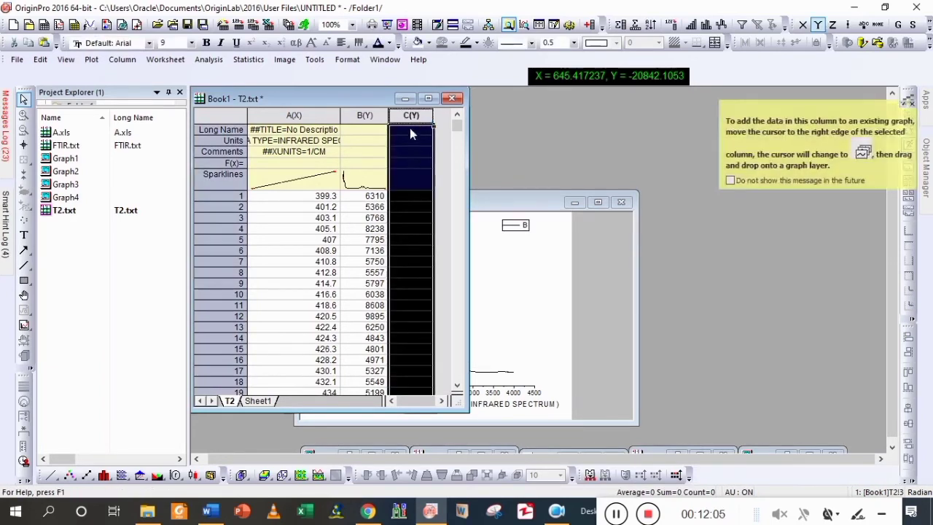
# Fill column C using the Set Column Values formula (10*-(COL(B)))*100.
pyautogui.rightClick(410, 124)
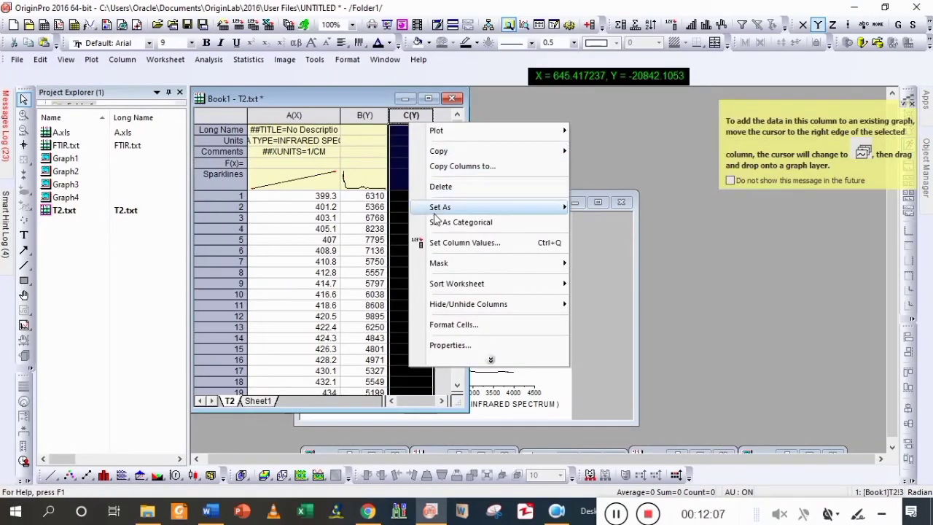
pyautogui.click(523, 250)
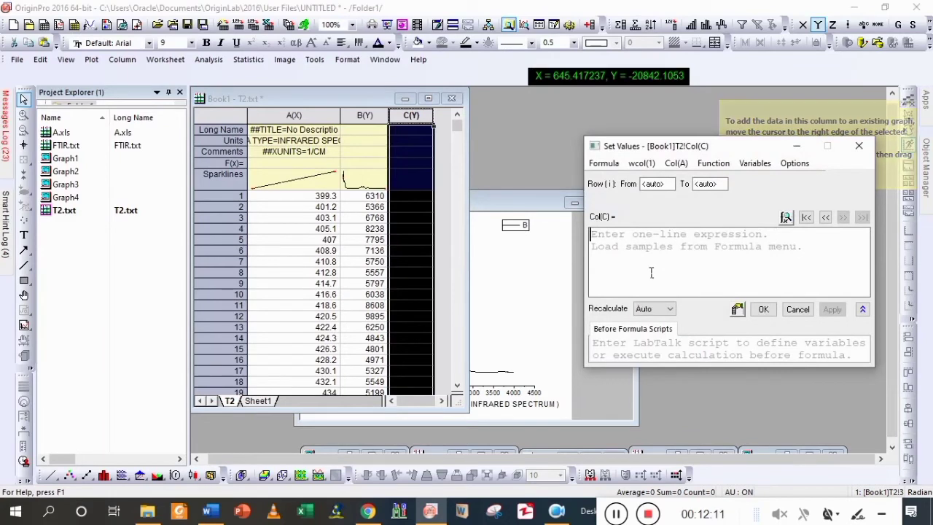
pyautogui.write('(10*-')
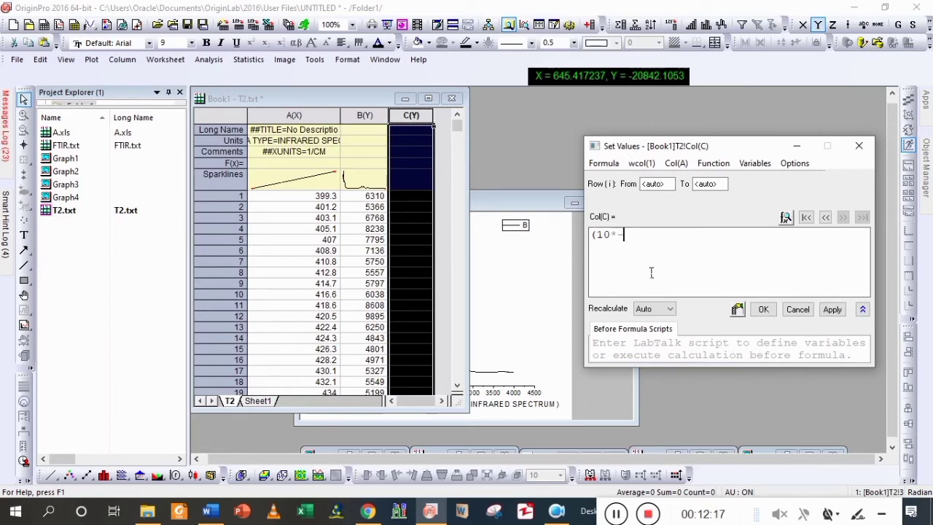
pyautogui.write('(COL(B')
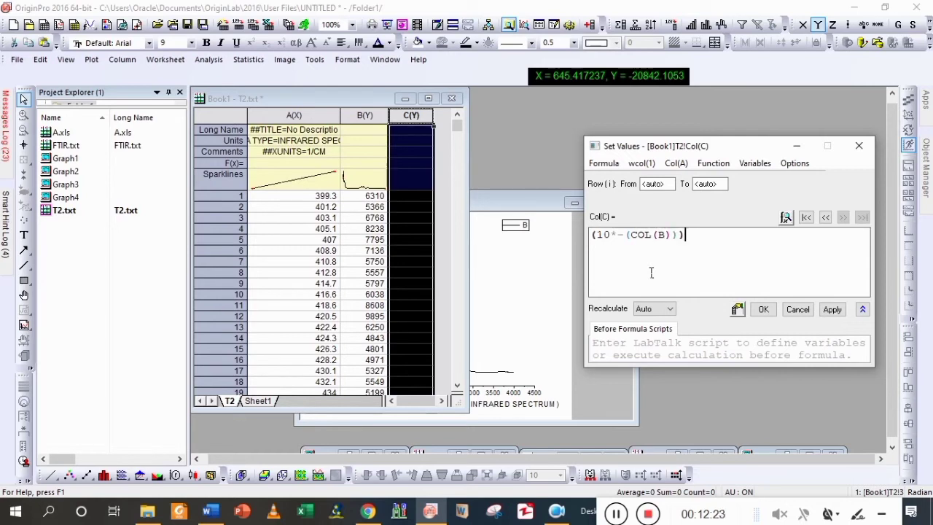
pyautogui.write(')))*100')
pyautogui.click(763, 309)
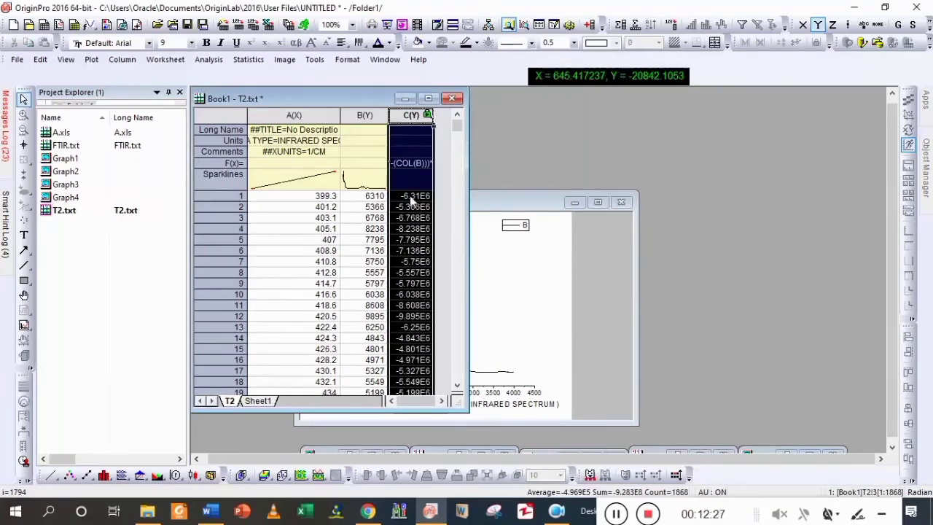
# Line-plot columns A and C as Graph5 and enlarge it.
pyautogui.keyDown('ctrl'); pyautogui.click(301, 113); pyautogui.keyUp('ctrl')
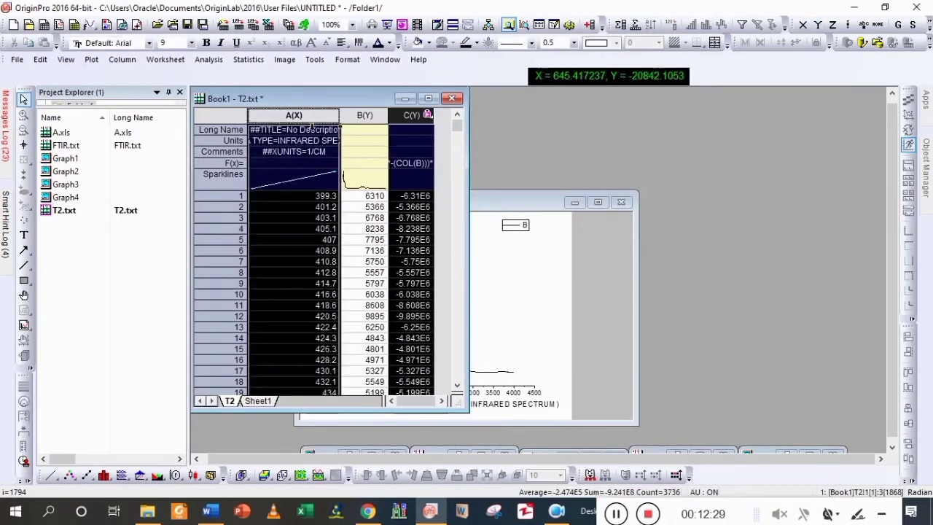
pyautogui.click(50, 475)
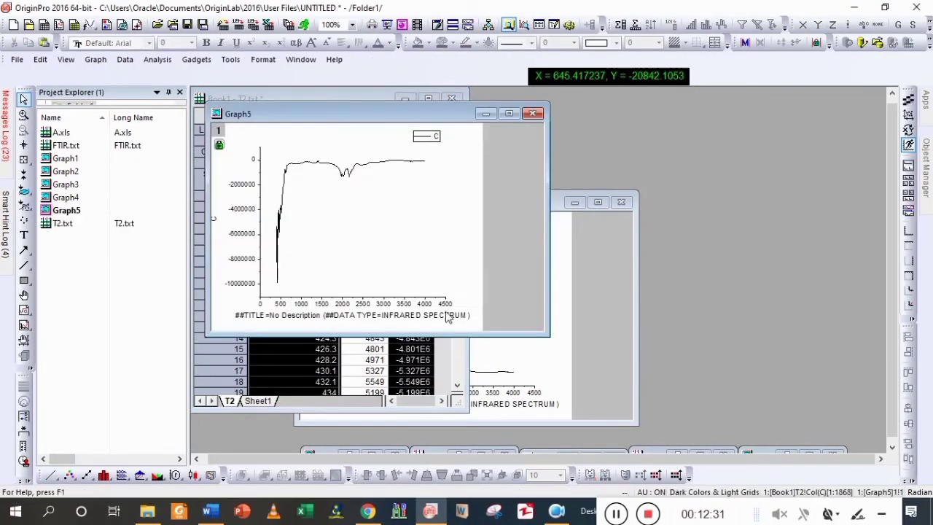
pyautogui.click(512, 119)
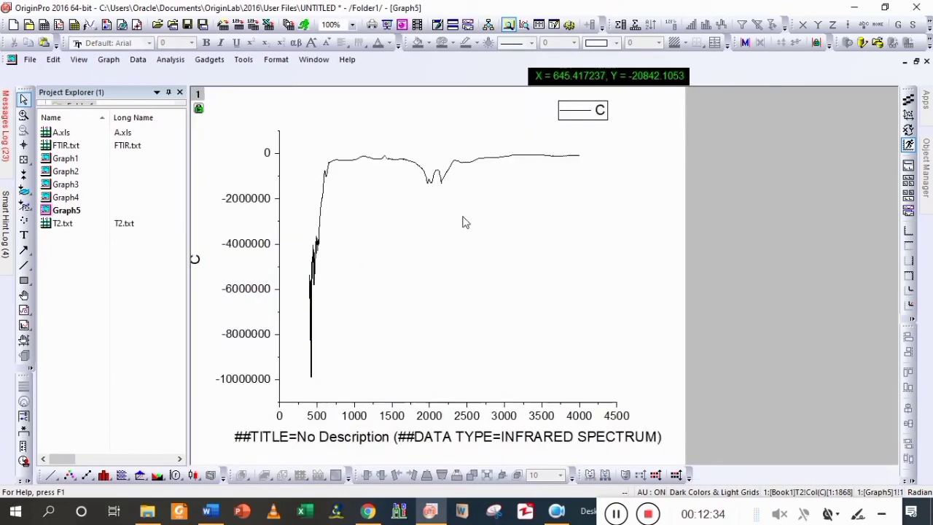
# Zoom Graph5 onto the curve's dips over 500–4000, then restore it and move it beside the T2 worksheet.
pyautogui.click(23, 115)
pyautogui.moveTo(594, 136); pyautogui.dragTo(306, 223)
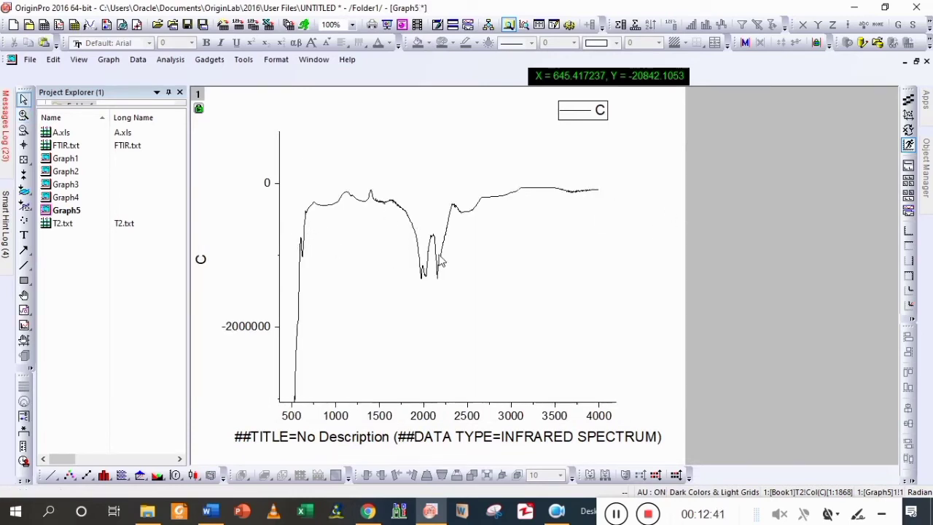
pyautogui.click(916, 62)
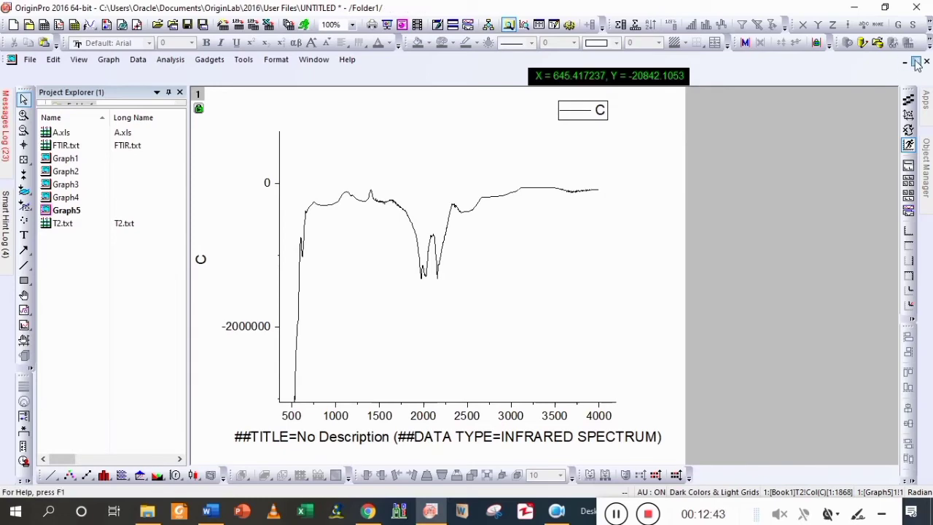
pyautogui.moveTo(373, 111); pyautogui.dragTo(627, 91)
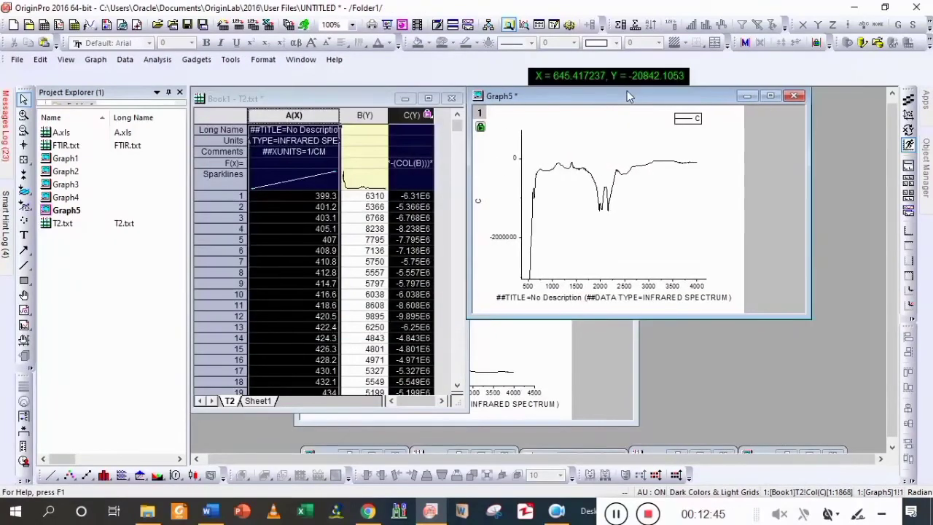
# Read the curve's noisy start, then clear T2 column A rows 1–96 through 582.5 and bring Graph5 forward.
pyautogui.click(24, 143)
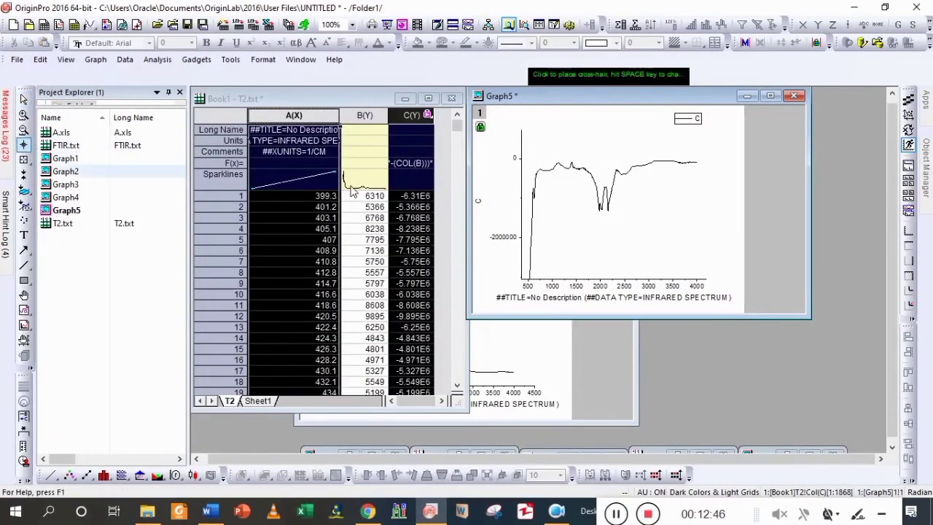
pyautogui.click(540, 220)
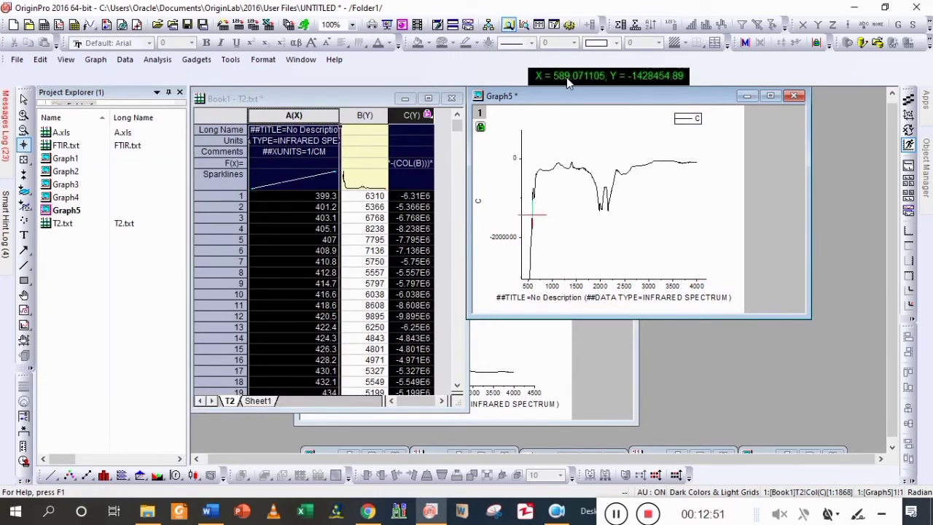
pyautogui.click(325, 230)
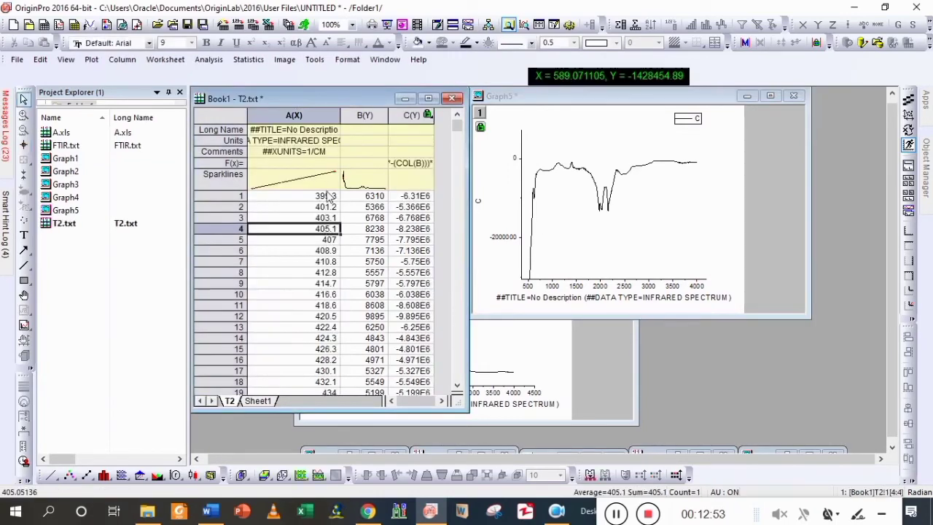
pyautogui.click(327, 196)
pyautogui.hotkey('shift', 'Down')
pyautogui.hotkey('shift', 'Down')
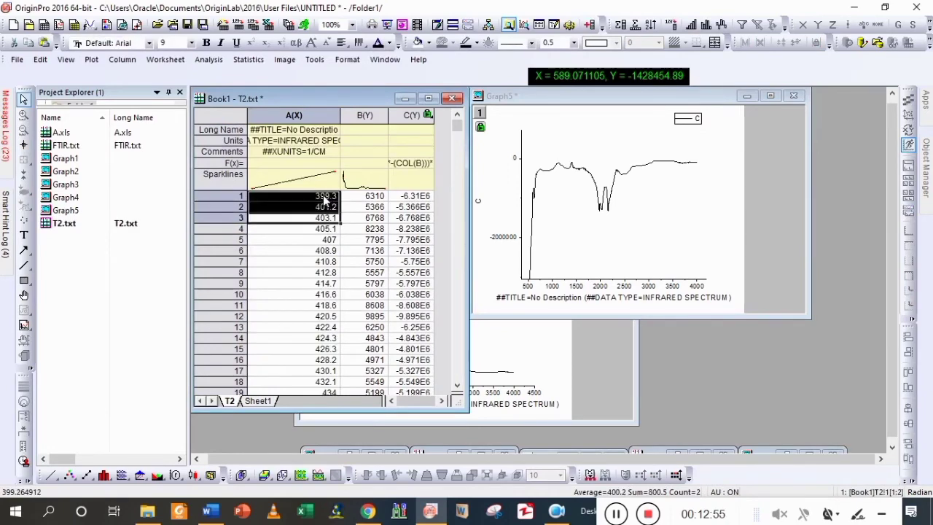
pyautogui.hotkey('shift', 'Down')
pyautogui.hotkey('shift', 'Down')
pyautogui.hotkey('shift', 'Down')
pyautogui.hotkey('shift', 'Down')
pyautogui.hotkey('shift', 'Down')
pyautogui.hotkey('shift', 'Down')
pyautogui.hotkey('shift', 'Down')
pyautogui.hotkey('shift', 'Down')
pyautogui.hotkey('shift', 'Down')
pyautogui.hotkey('shift', 'Down')
pyautogui.hotkey('shift', 'Down')
pyautogui.hotkey('shift', 'Down')
pyautogui.hotkey('shift', 'Down')
pyautogui.hotkey('shift', 'Down')
pyautogui.hotkey('shift', 'Down')
pyautogui.hotkey('shift', 'Down')
pyautogui.hotkey('shift', 'Down')
pyautogui.hotkey('shift', 'Down')
pyautogui.hotkey('shift', 'Down')
pyautogui.hotkey('shift', 'Down')
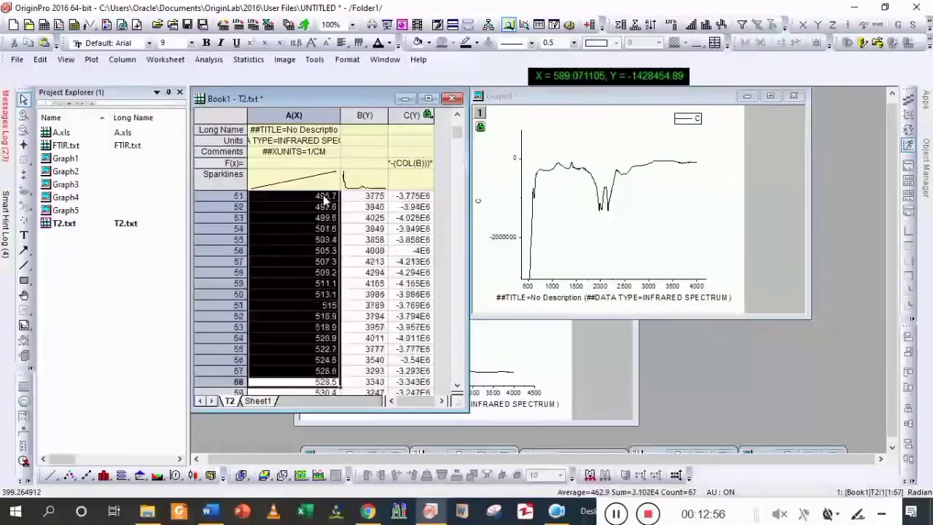
pyautogui.hotkey('shift', 'Down')
pyautogui.hotkey('shift', 'Down')
pyautogui.hotkey('shift', 'Down')
pyautogui.hotkey('shift', 'Down')
pyautogui.hotkey('shift', 'Down')
pyautogui.hotkey('shift', 'Down')
pyautogui.hotkey('shift', 'Down')
pyautogui.hotkey('shift', 'Down')
pyautogui.hotkey('shift', 'Down')
pyautogui.hotkey('shift', 'Down')
pyautogui.hotkey('shift', 'Down')
pyautogui.hotkey('shift', 'Down')
pyautogui.hotkey('shift', 'Down')
pyautogui.hotkey('shift', 'Down')
pyautogui.hotkey('shift', 'Down')
pyautogui.hotkey('shift', 'Down')
pyautogui.hotkey('shift', 'Down')
pyautogui.hotkey('shift', 'Down')
pyautogui.hotkey('shift', 'Down')
pyautogui.hotkey('shift', 'Down')
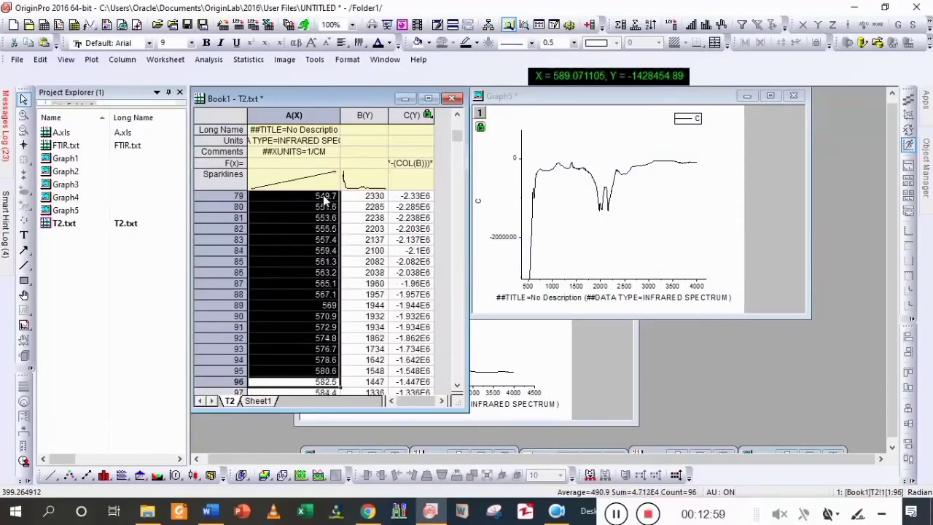
pyautogui.hotkey('shift', 'Up')
pyautogui.press('Delete')
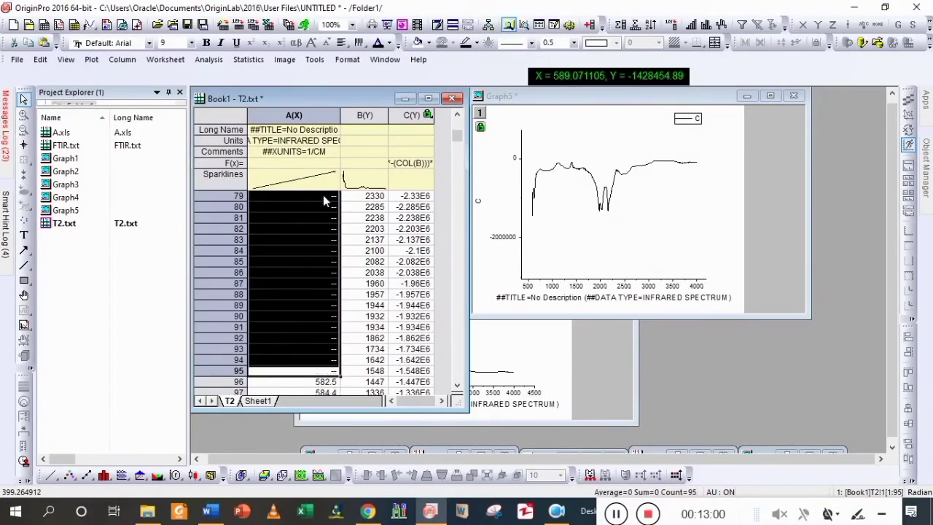
pyautogui.press('Down')
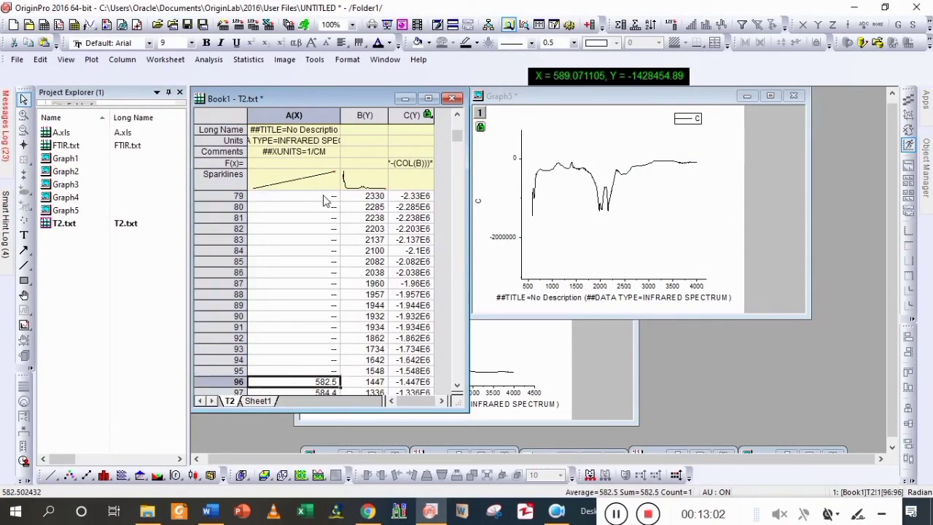
pyautogui.press('Delete')
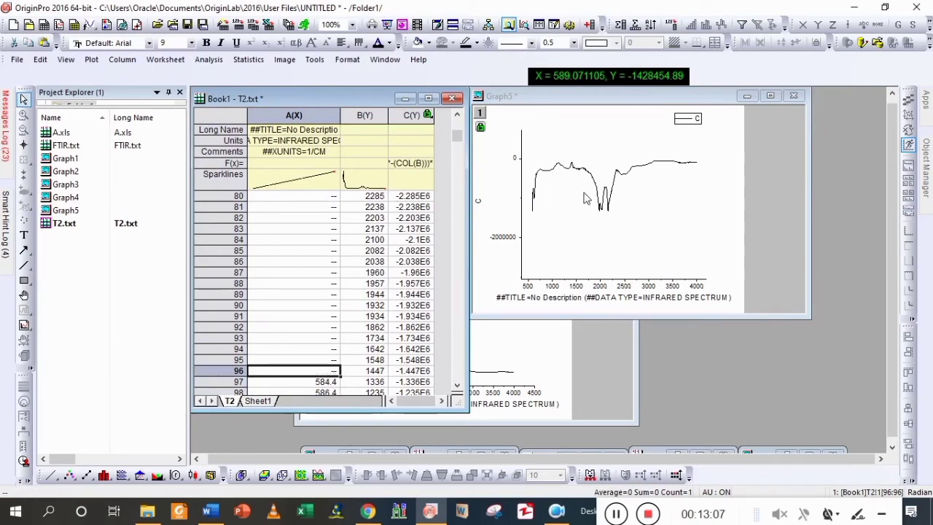
pyautogui.click(766, 101)
# Maximize Graph5 and inspect the spectrum curve's line properties without changing them.
pyautogui.click(770, 97)
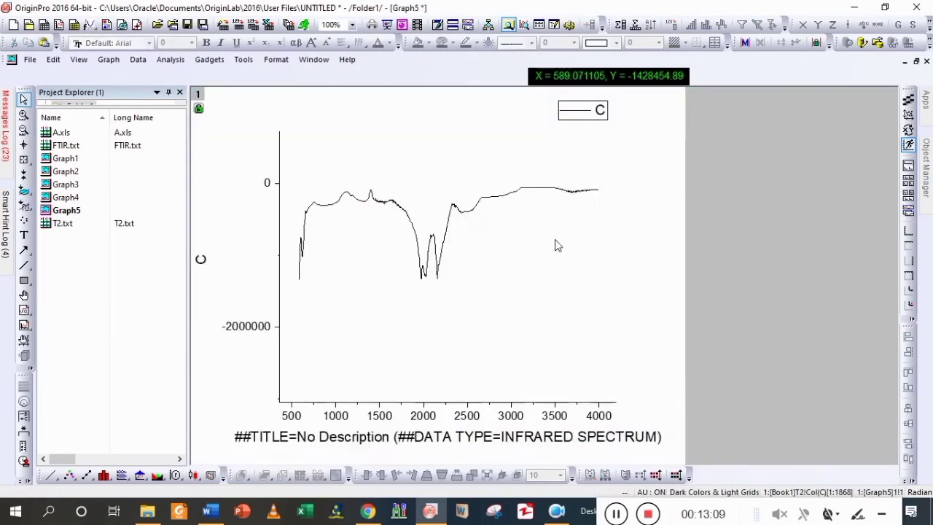
pyautogui.doubleClick(405, 213)
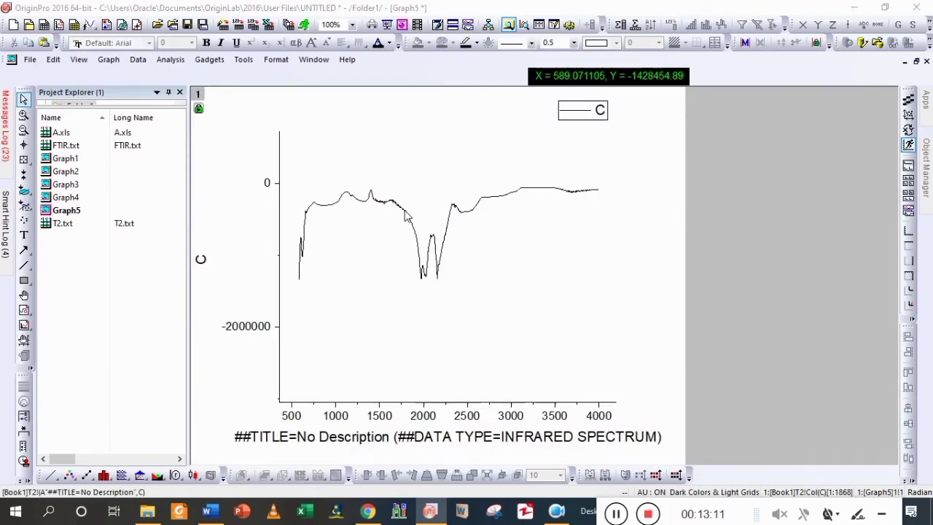
pyautogui.click(447, 106)
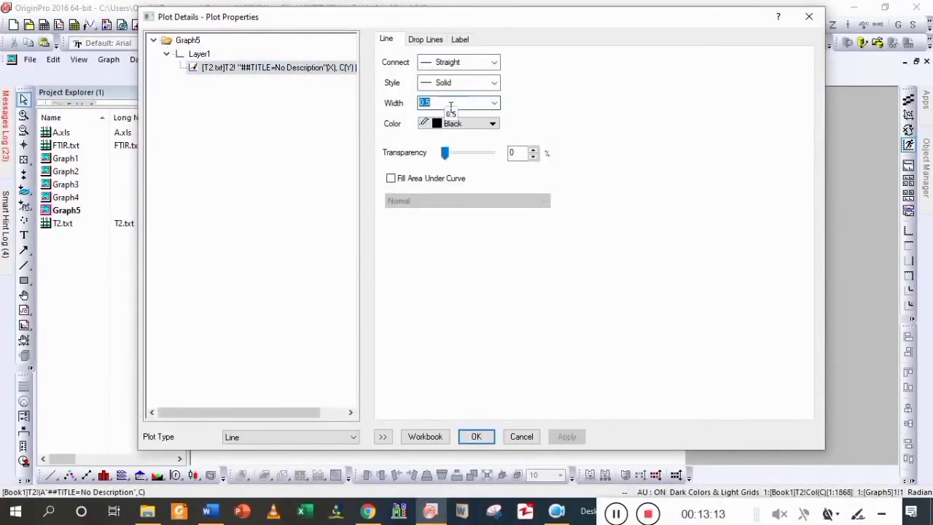
pyautogui.click(809, 16)
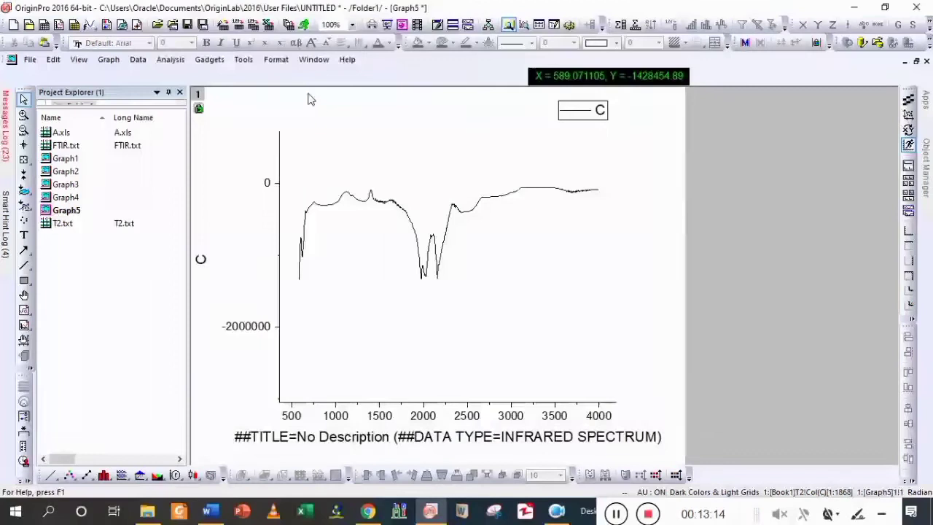
# Add a 10-point Adjacent-Averaging smoothed curve through Analysis > Signal Processing > Smooth.
pyautogui.click(165, 63)
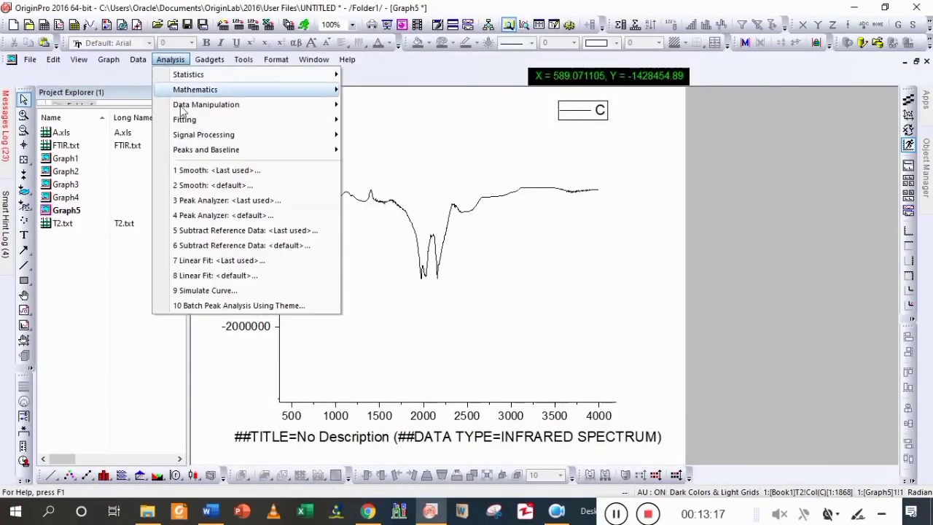
pyautogui.moveTo(312, 135)
pyautogui.moveTo(378, 136)
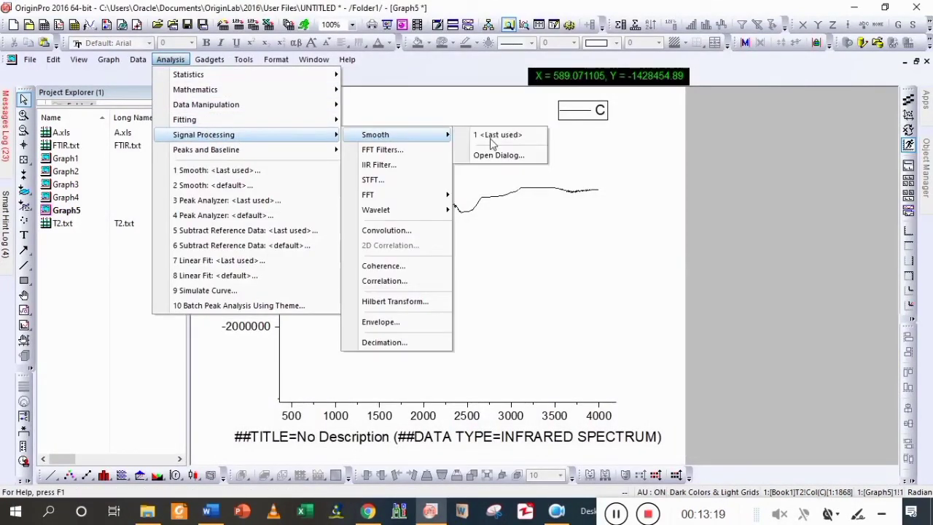
pyautogui.click(498, 155)
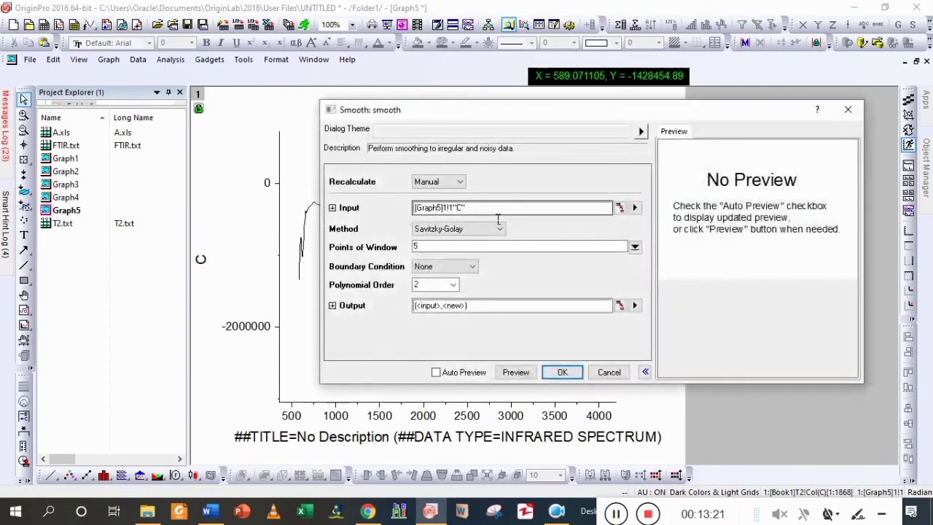
pyautogui.click(446, 228)
pyautogui.click(438, 242)
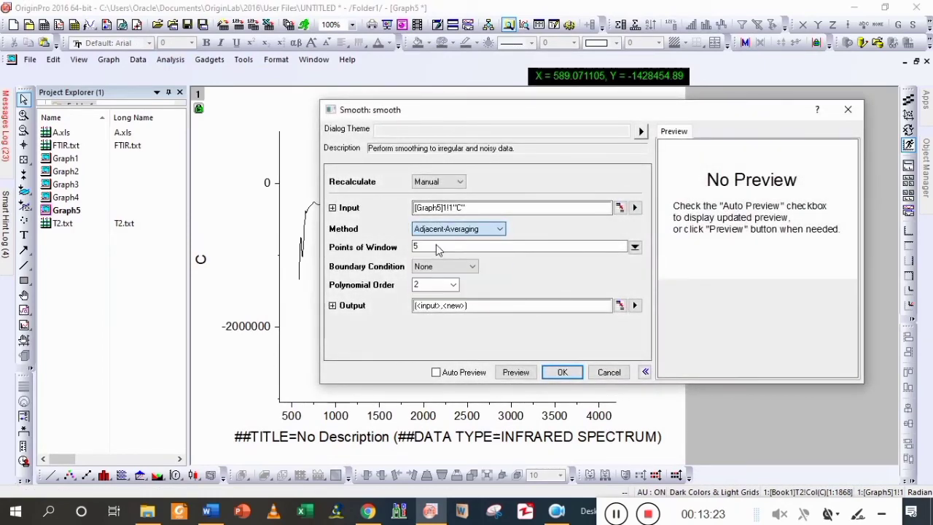
pyautogui.doubleClick(441, 264)
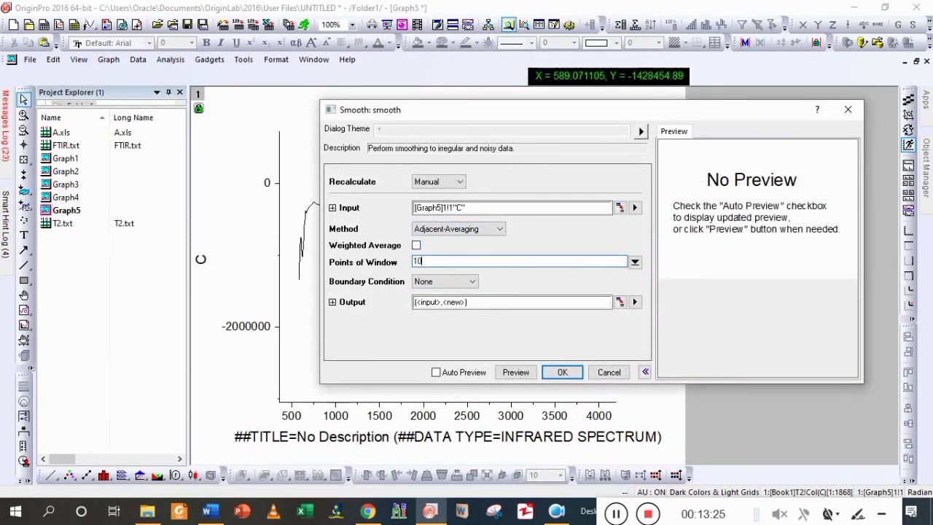
pyautogui.click(461, 373)
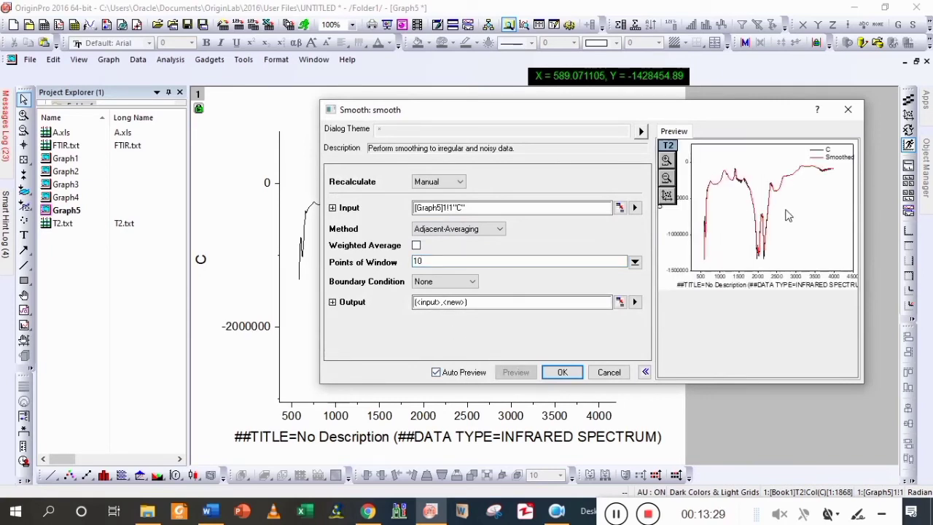
pyautogui.click(562, 372)
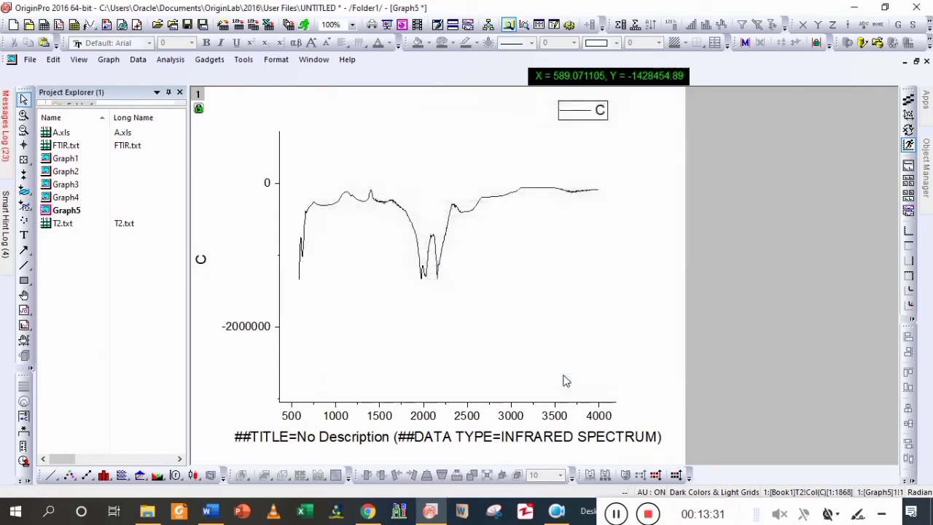
# Set the smoothed curve's line width to 2.
pyautogui.doubleClick(435, 268)
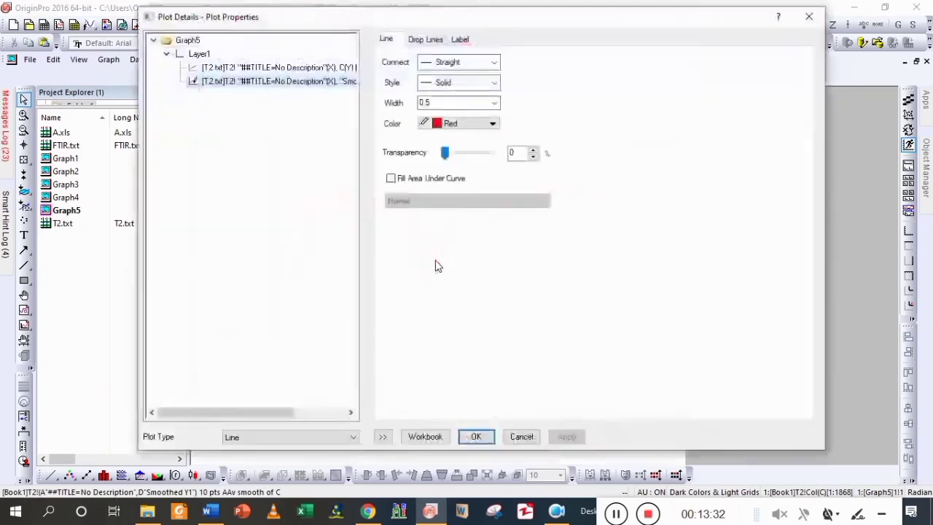
pyautogui.doubleClick(444, 103)
pyautogui.write('2')
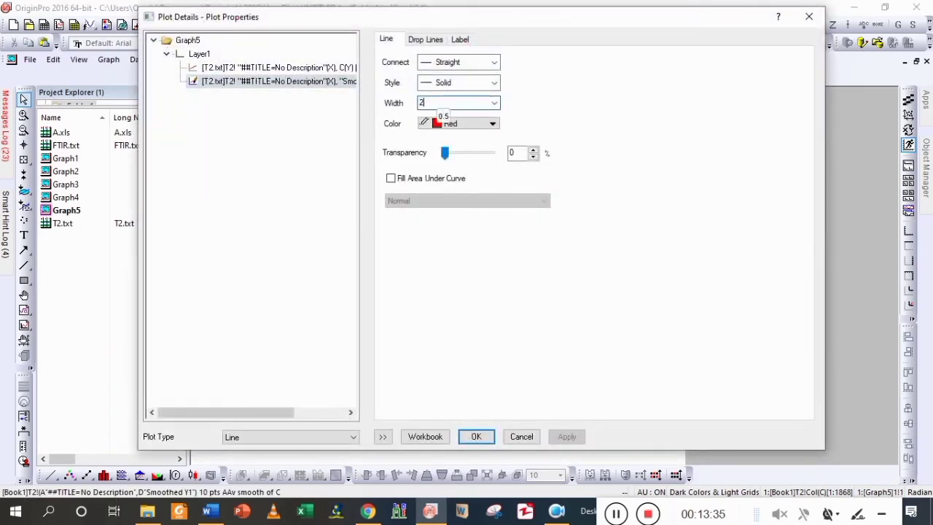
# Hide the original spectrum curve in the plot list.
pyautogui.rightClick(277, 85)
pyautogui.click(265, 68)
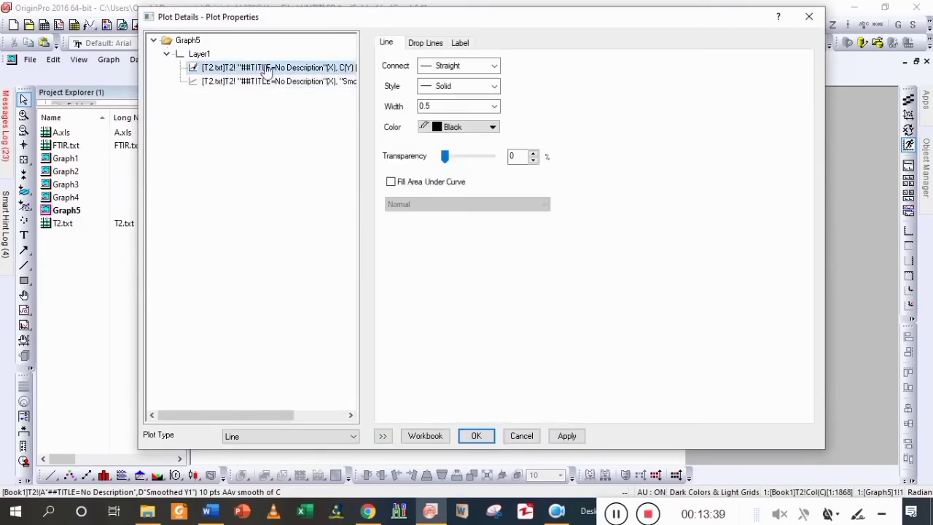
pyautogui.rightClick(262, 67)
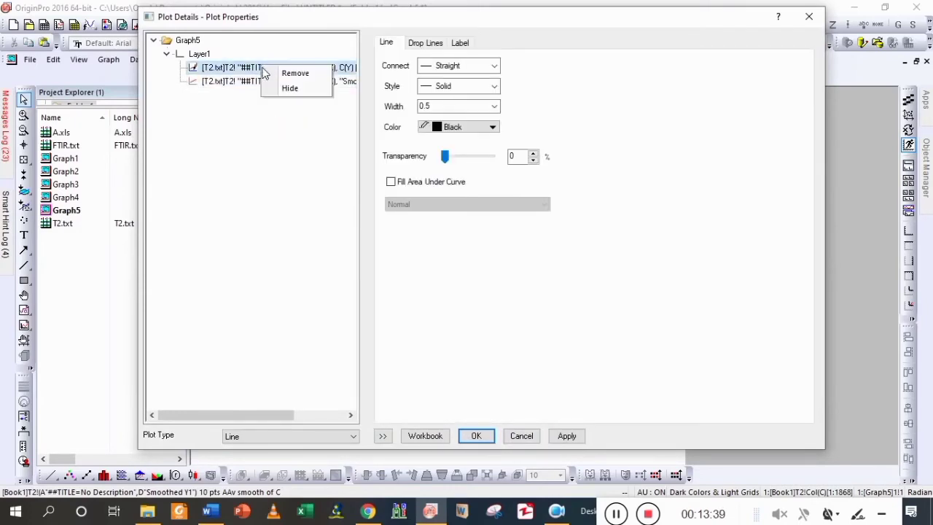
pyautogui.click(241, 143)
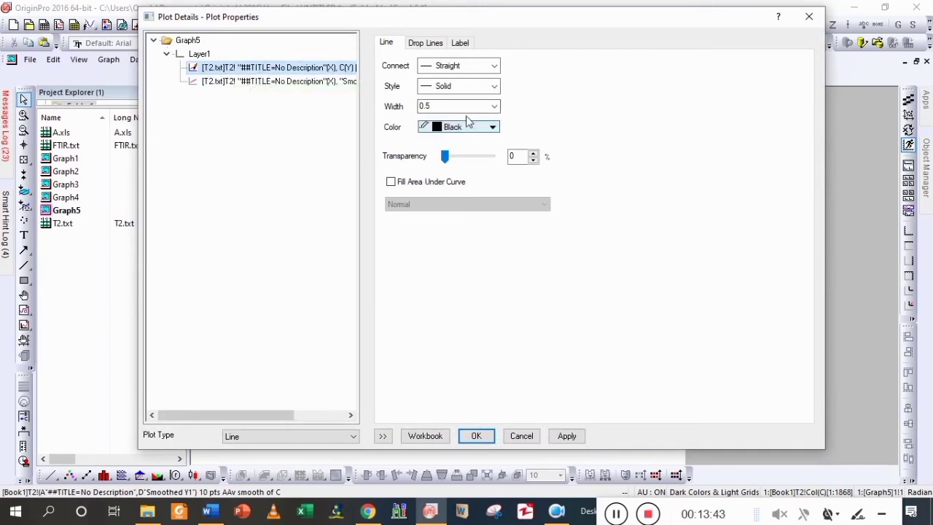
pyautogui.rightClick(308, 68)
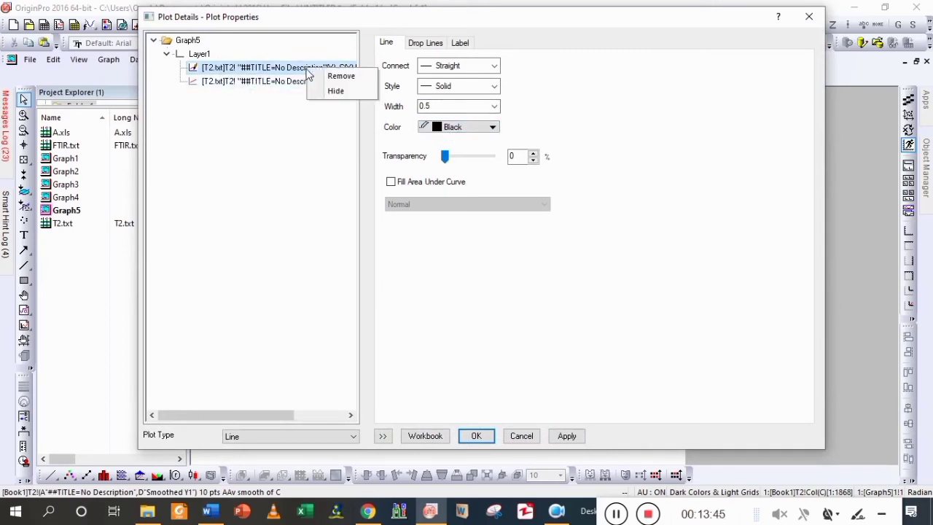
pyautogui.click(335, 91)
# Make the smoothed curve black and apply the plot changes.
pyautogui.click(306, 81)
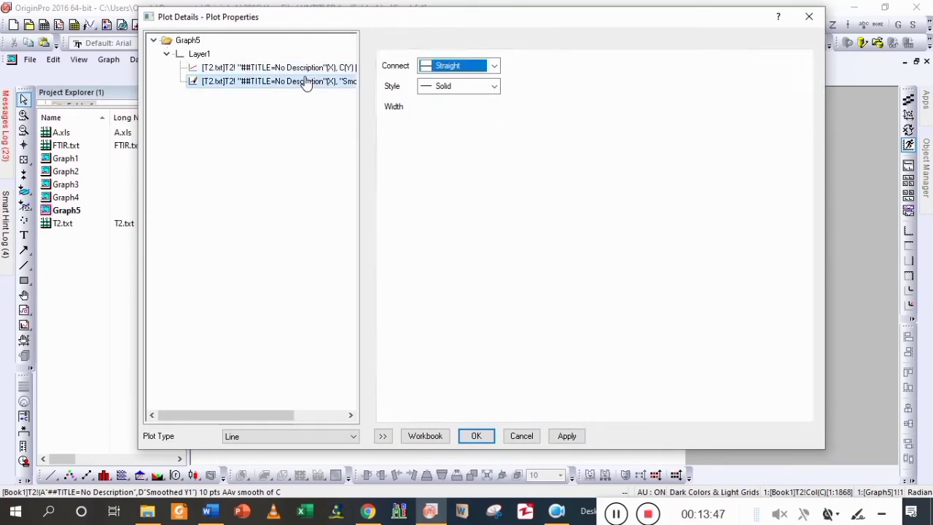
pyautogui.click(455, 128)
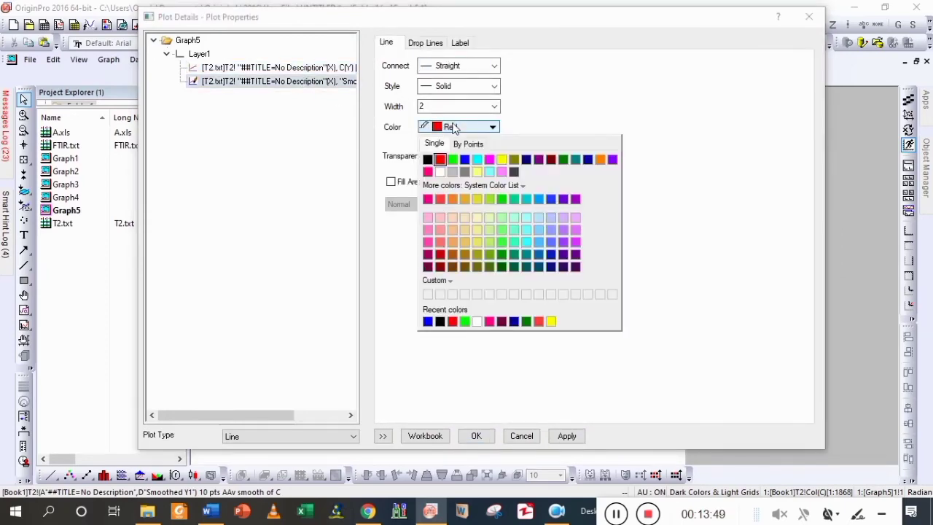
pyautogui.click(427, 159)
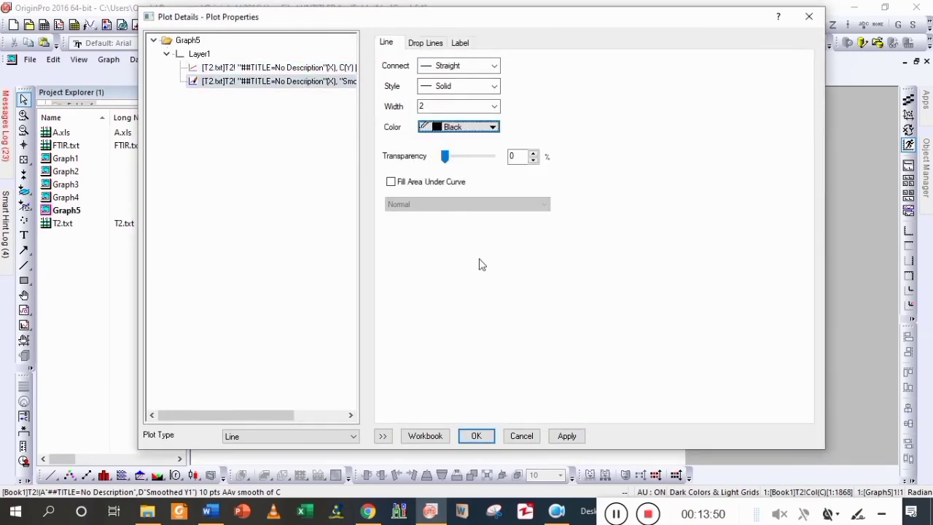
pyautogui.click(475, 435)
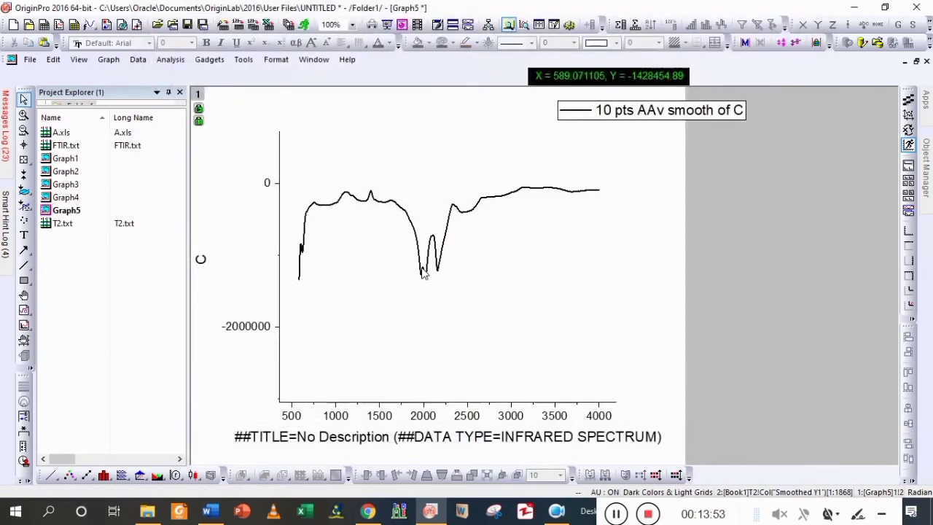
# Zoom the axes onto the smoothed curve so its deep dips near 2000 fill the frame.
pyautogui.click(23, 114)
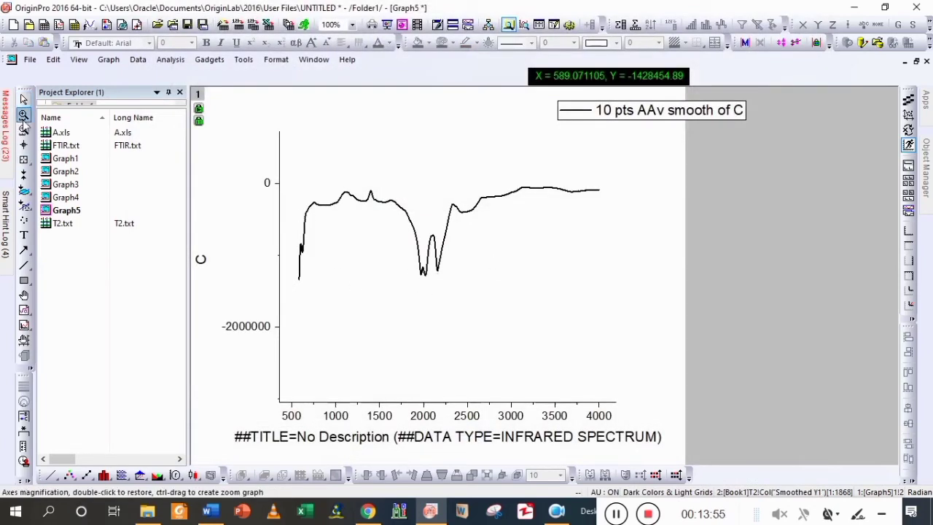
pyautogui.moveTo(614, 285); pyautogui.dragTo(289, 169)
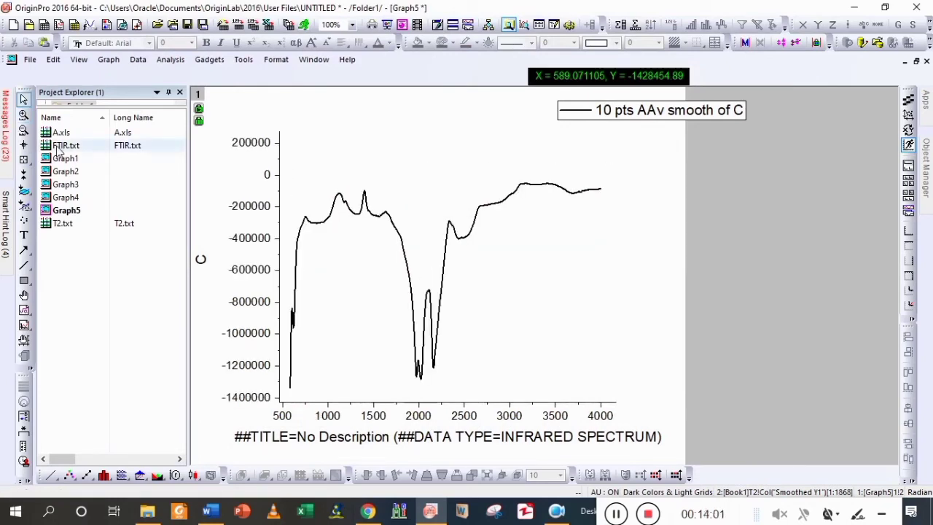
pyautogui.click(24, 115)
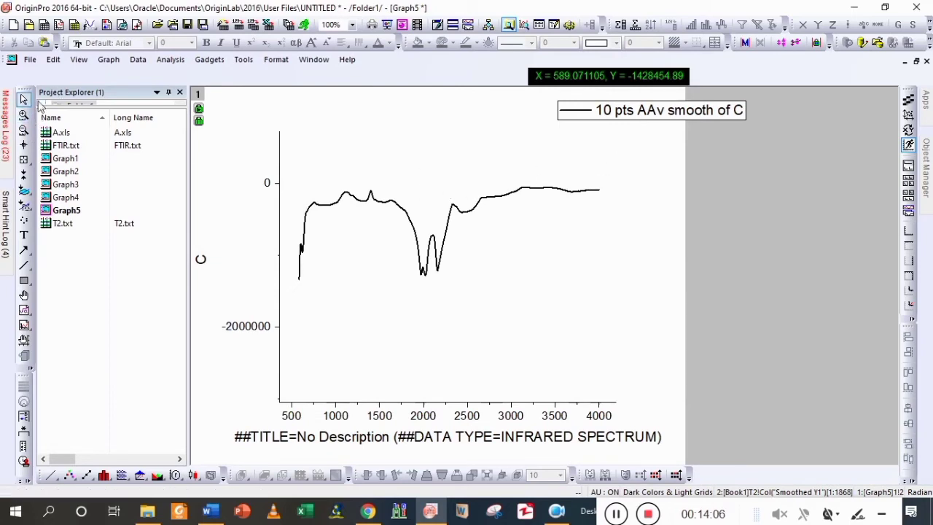
pyautogui.click(24, 114)
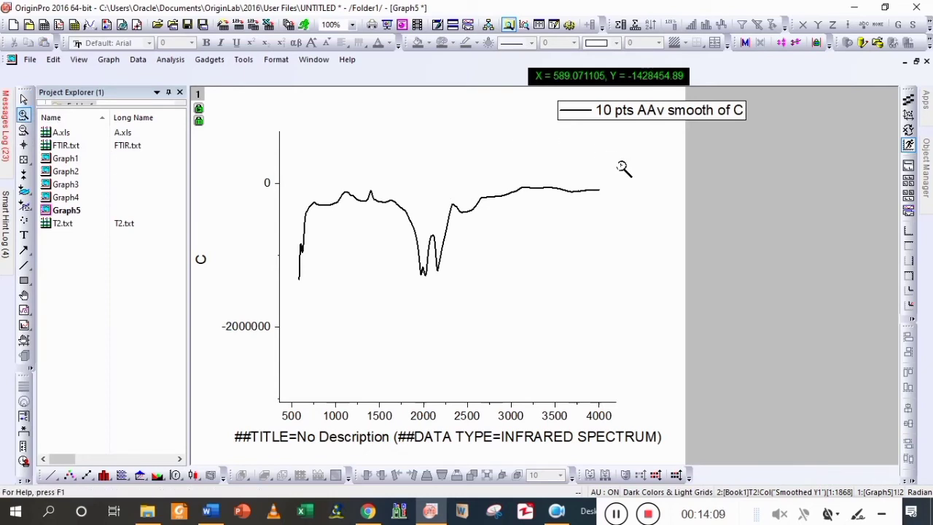
pyautogui.moveTo(621, 166); pyautogui.dragTo(289, 332)
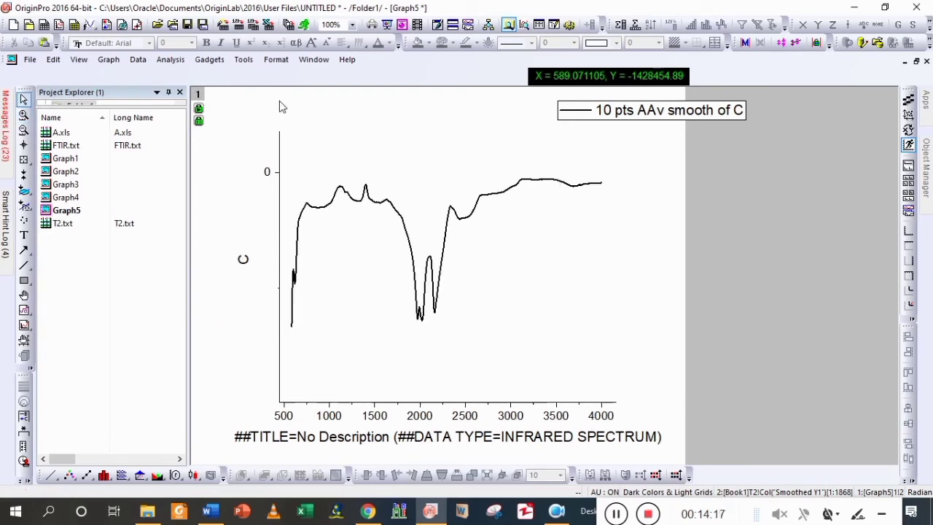
# Set the left axis major and minor ticks to None.
pyautogui.doubleClick(281, 350)
pyautogui.click(750, 38)
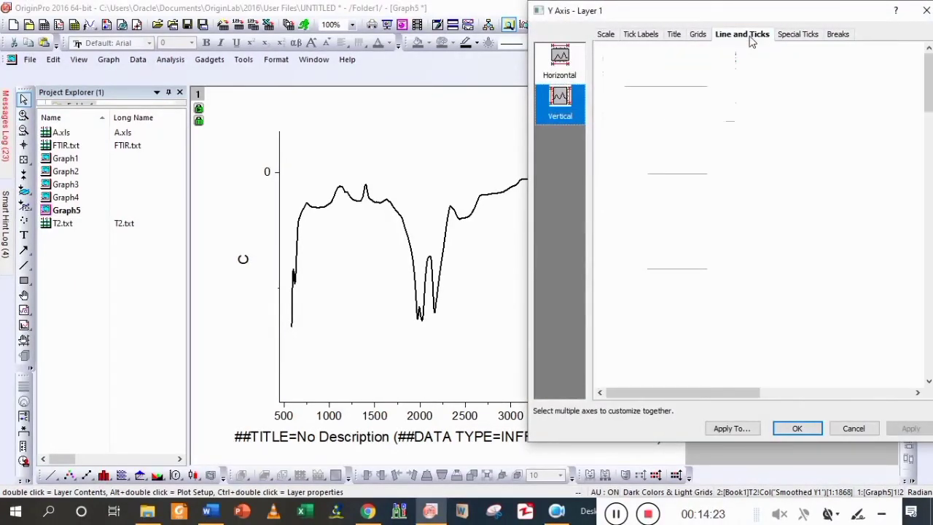
pyautogui.click(750, 194)
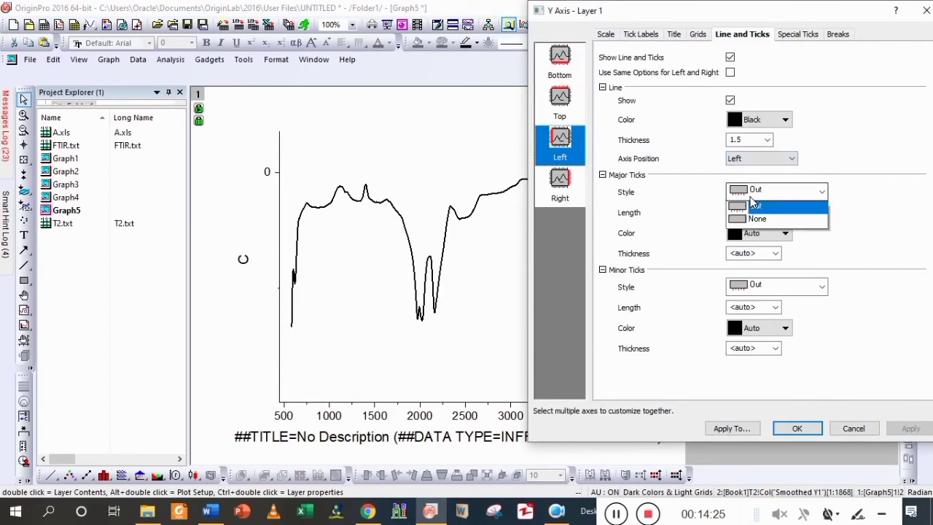
pyautogui.click(757, 251)
pyautogui.click(758, 288)
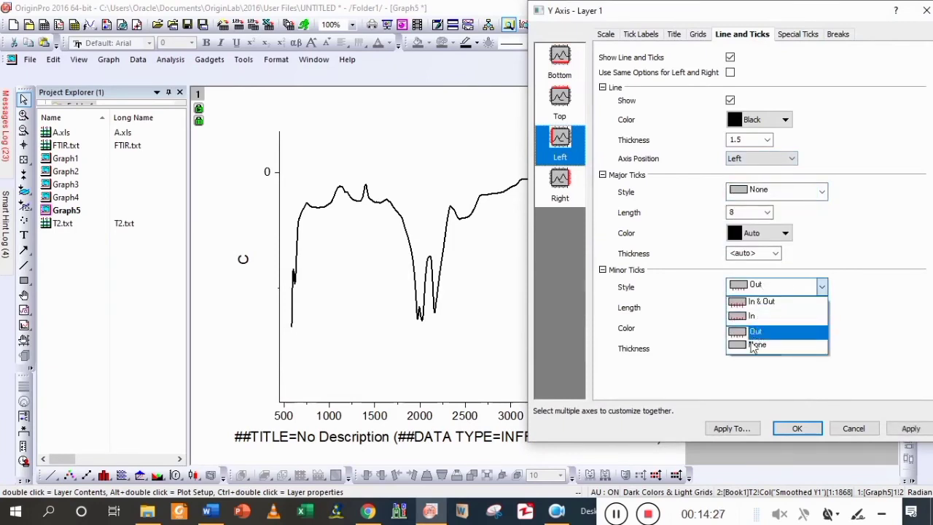
pyautogui.click(755, 345)
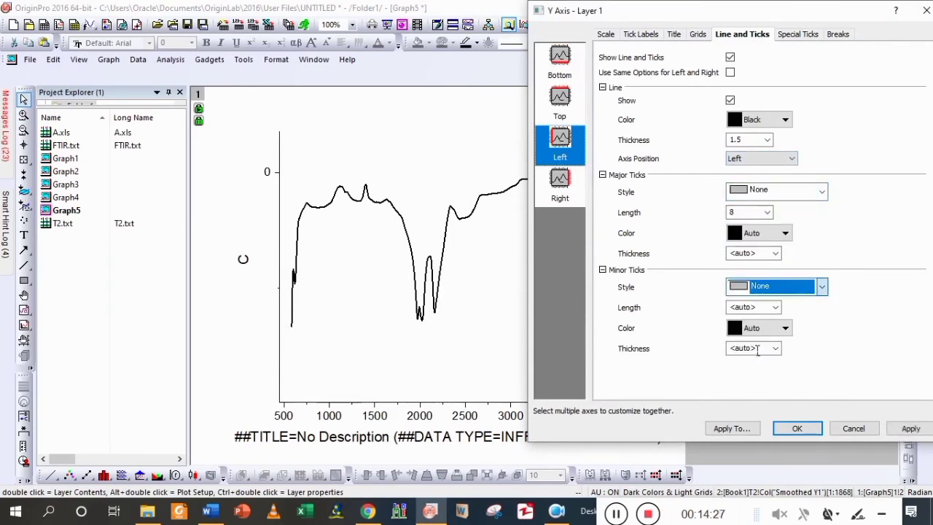
# Give the right axis the left axis options, and show the top axis line without major or minor ticks.
pyautogui.click(566, 175)
pyautogui.click(730, 73)
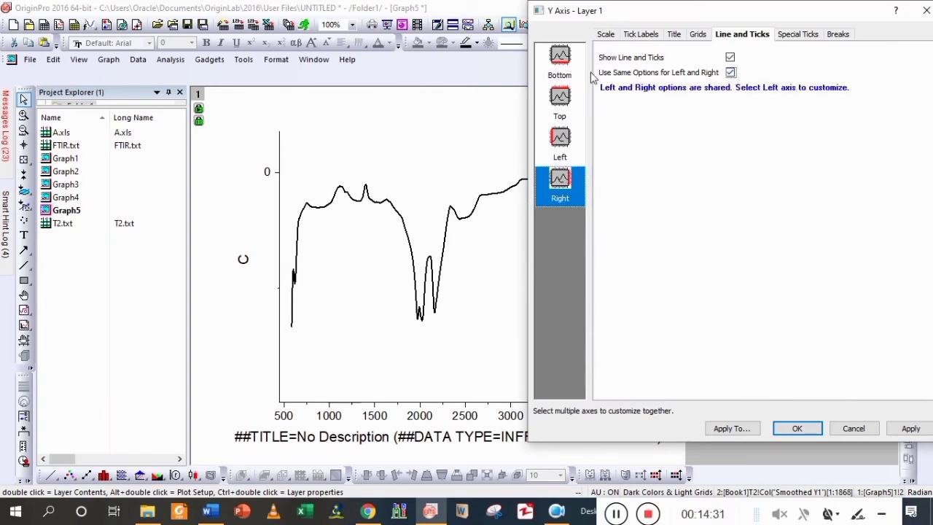
pyautogui.click(560, 96)
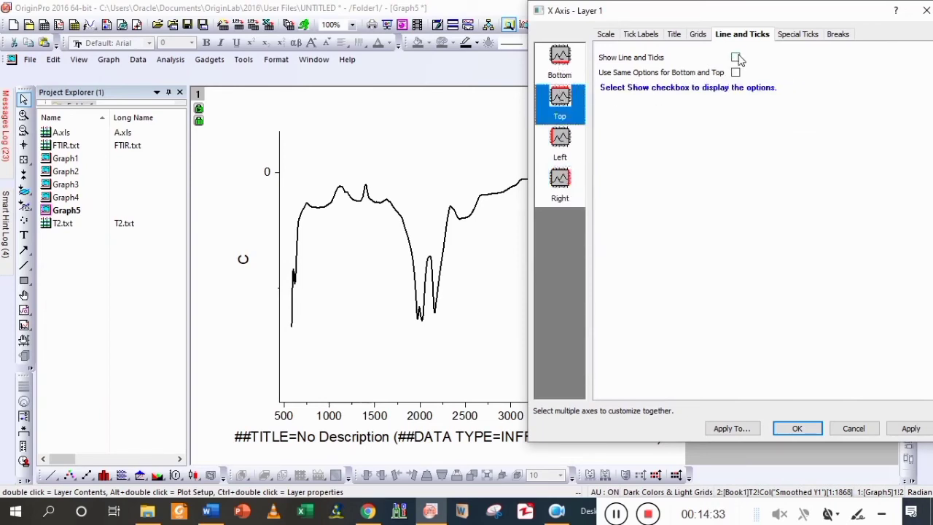
pyautogui.click(736, 58)
pyautogui.click(771, 194)
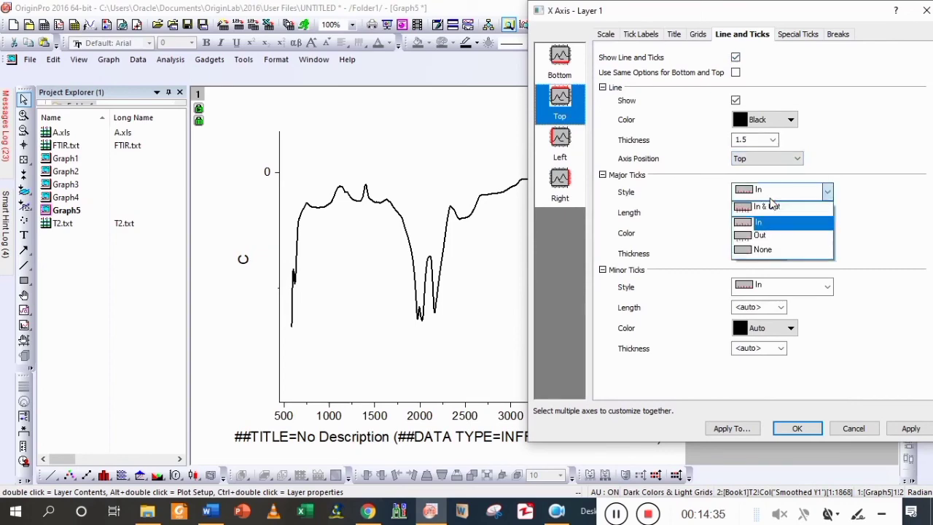
pyautogui.click(762, 249)
pyautogui.click(783, 291)
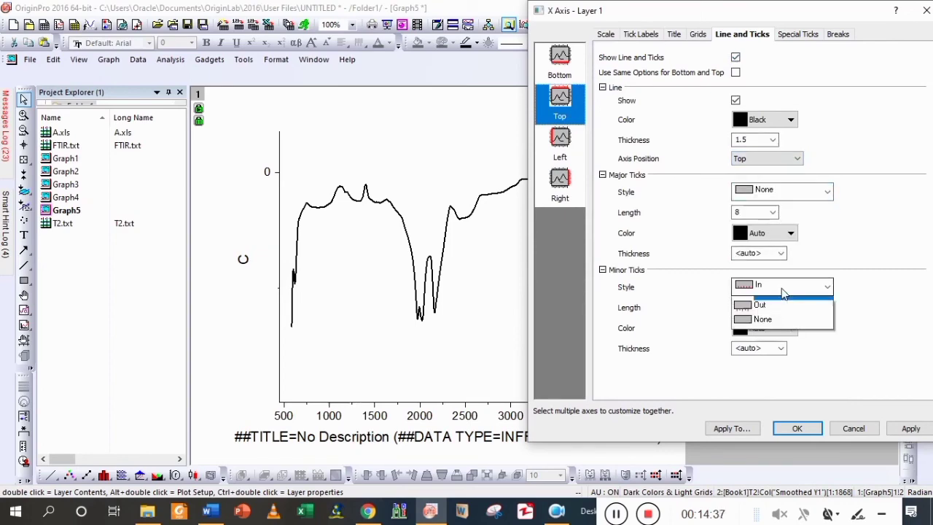
pyautogui.click(777, 343)
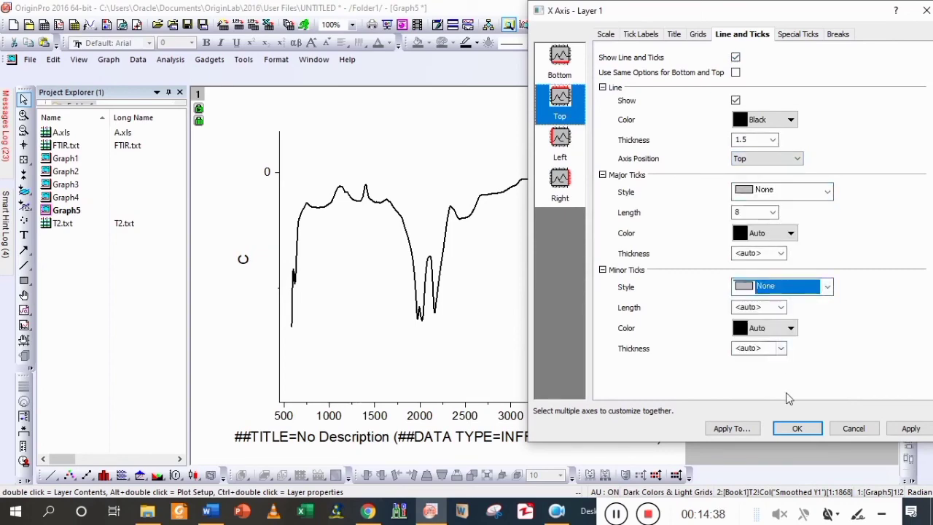
pyautogui.click(797, 429)
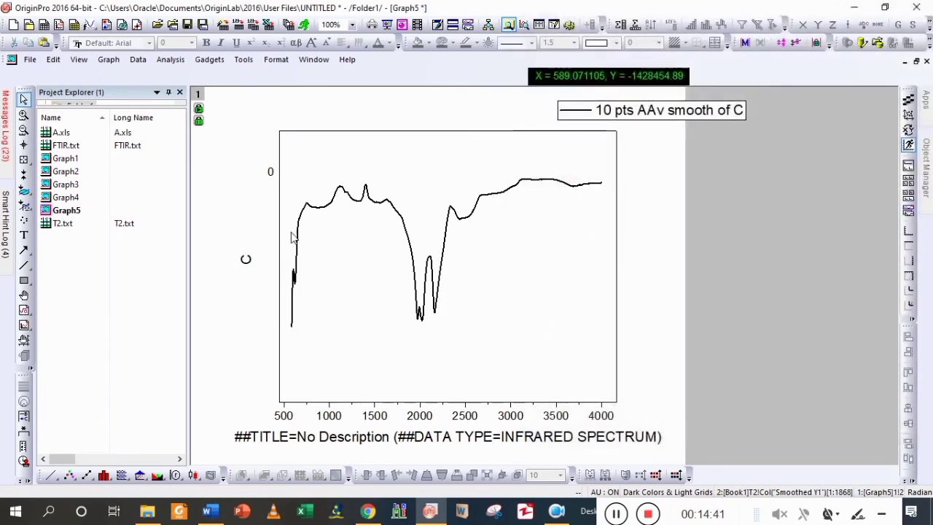
# Delete the stray 0 label and set the Y-axis title to 'Transmittance (%)', nudged into place.
pyautogui.click(269, 175)
pyautogui.press('Delete')
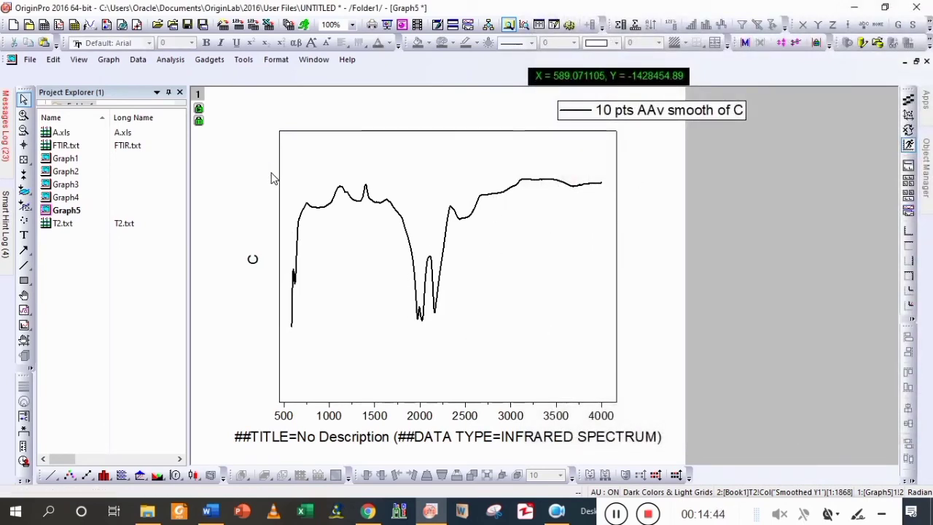
pyautogui.doubleClick(252, 261)
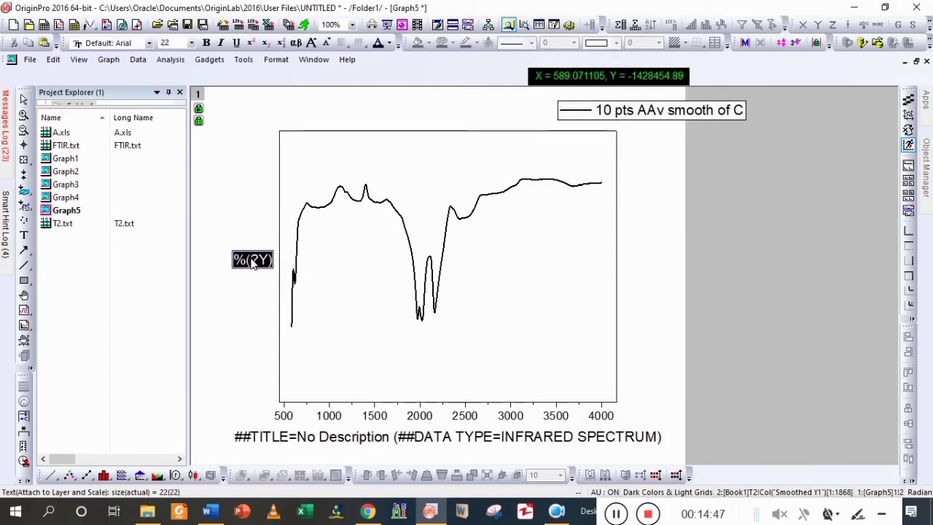
pyautogui.write('Transm')
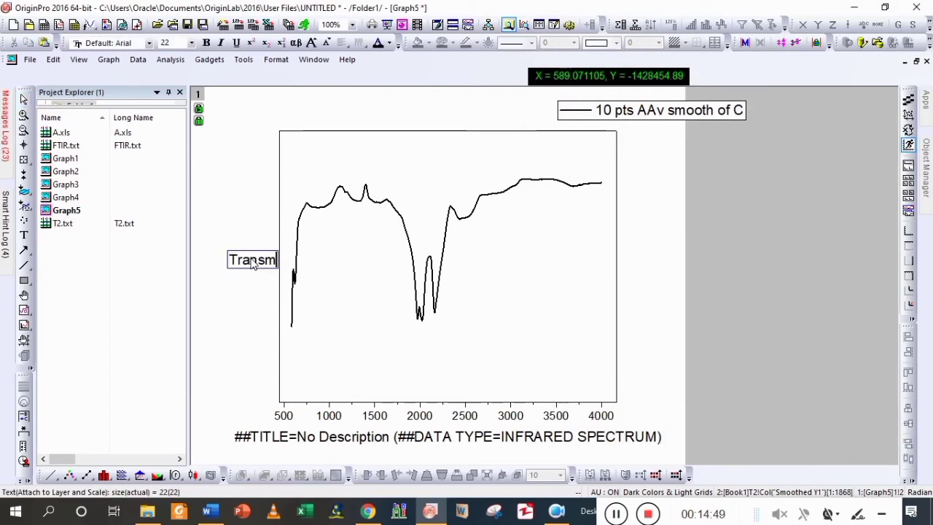
pyautogui.write('ittance')
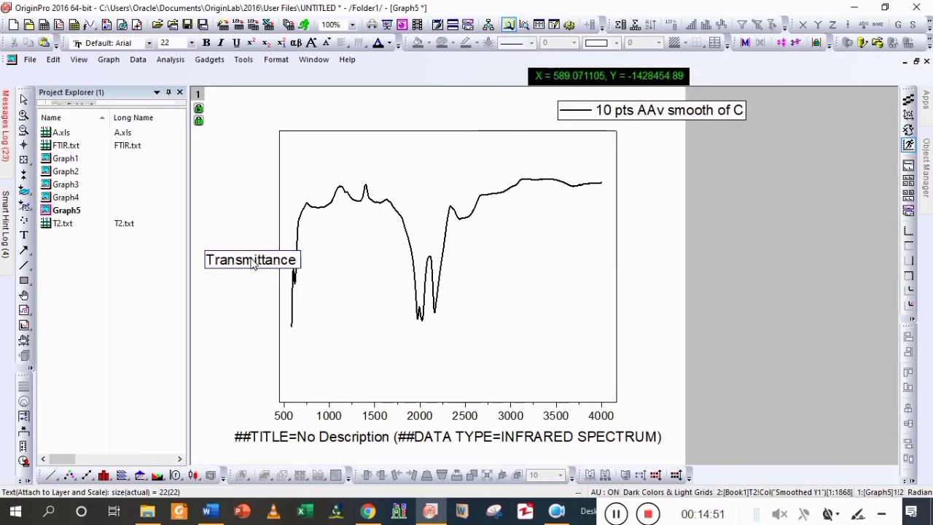
pyautogui.write(' (')
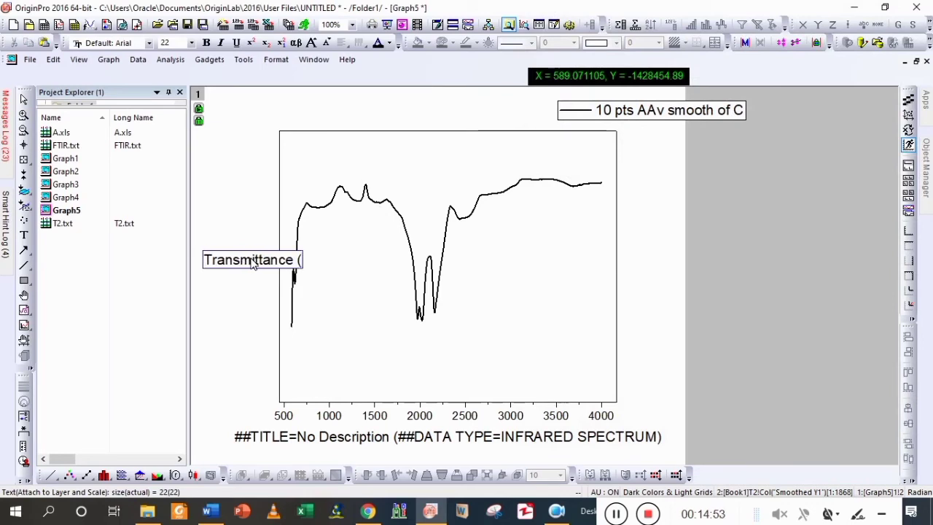
pyautogui.write('%)')
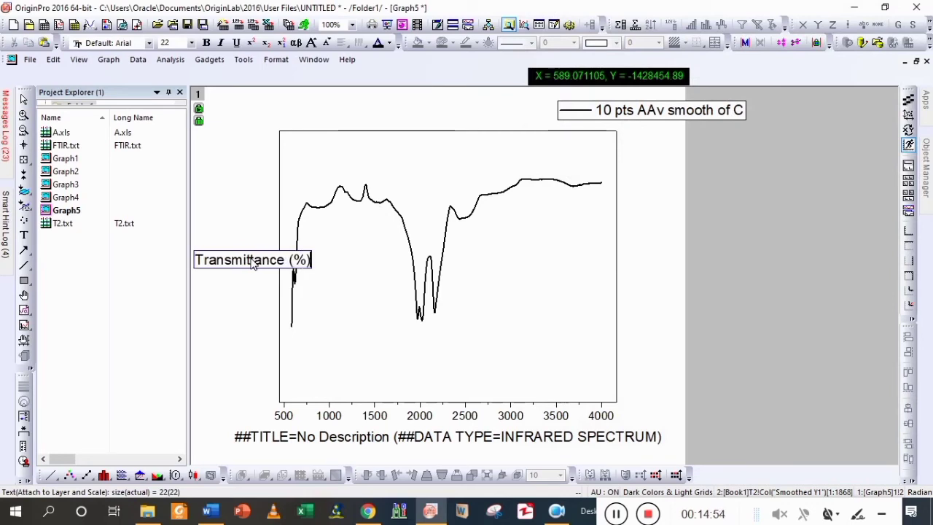
pyautogui.click(258, 303)
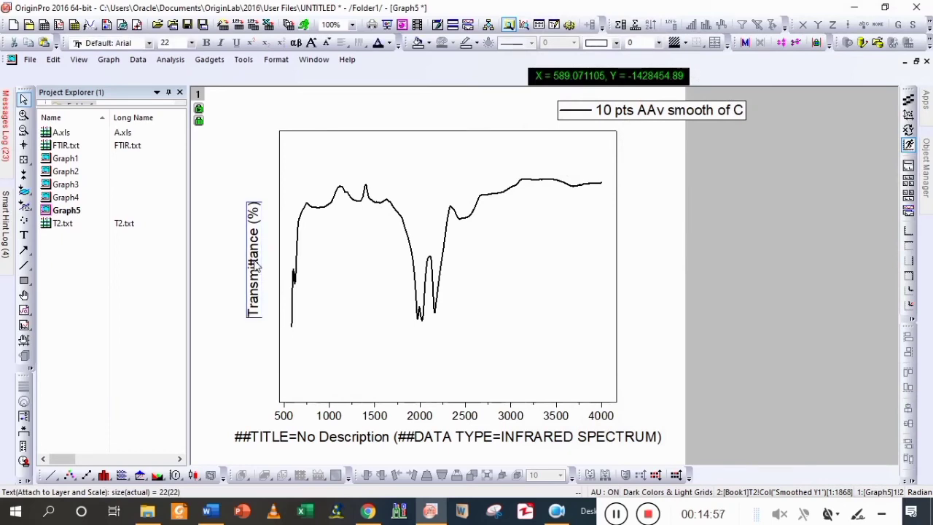
pyautogui.press('Right')
pyautogui.press('Right')
pyautogui.press('Right')
pyautogui.press('Right')
pyautogui.press('Right')
pyautogui.press('Right')
pyautogui.press('Right')
pyautogui.press('Right')
pyautogui.press('Right')
pyautogui.press('Right')
pyautogui.press('Left')
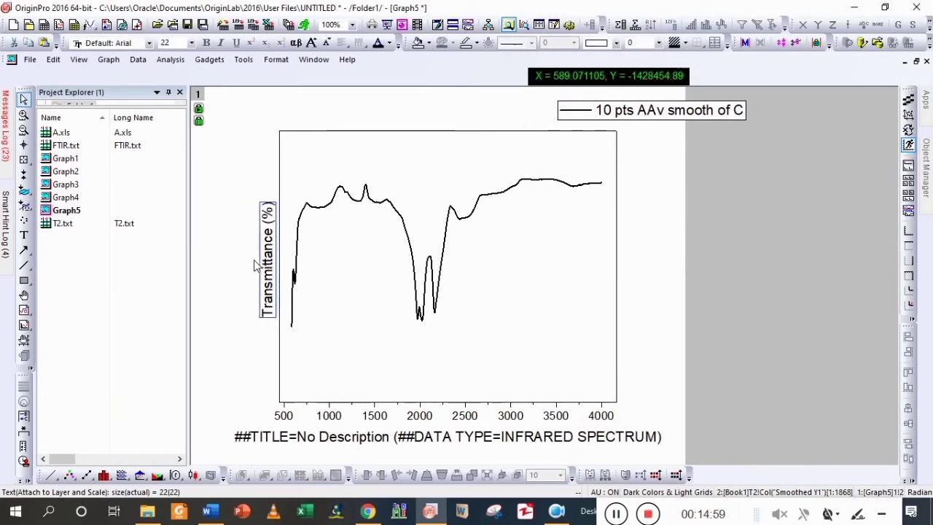
# Title the horizontal axis 'Wave Number (cm⁻¹)' with a superscript -1.
pyautogui.doubleClick(460, 440)
pyautogui.hotkey('ctrl', 'a')
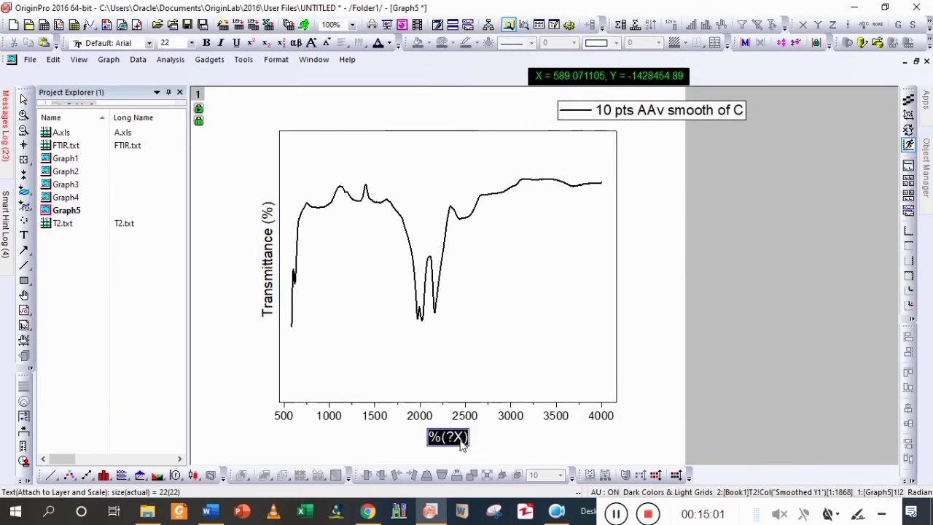
pyautogui.press('Delete')
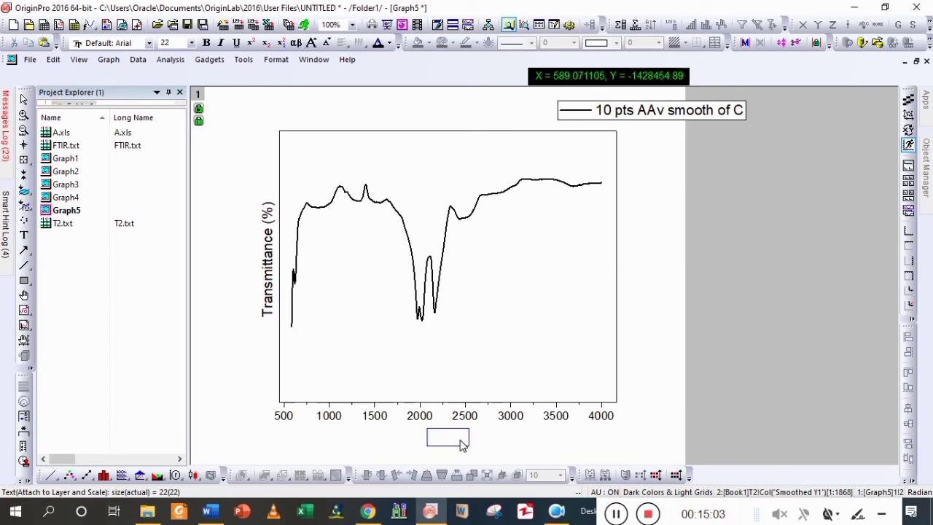
pyautogui.write('Wave Numbe')
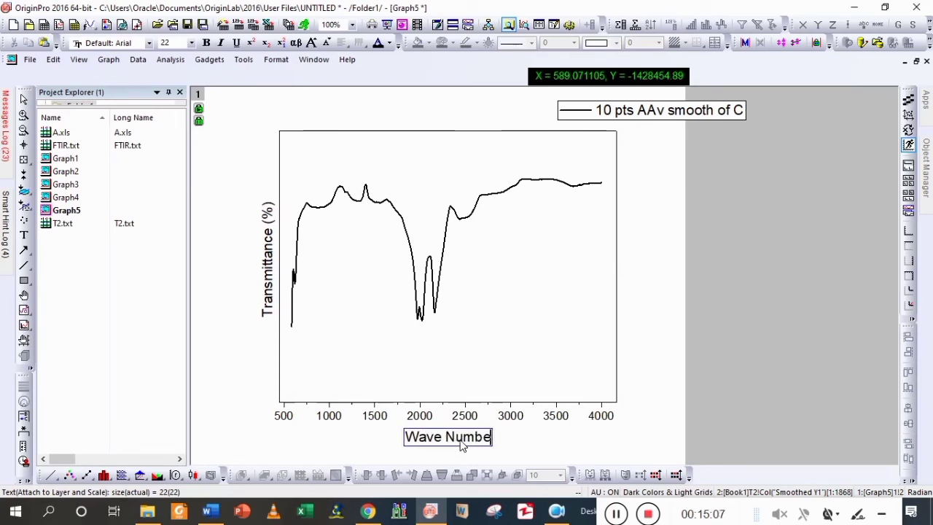
pyautogui.write('r (cm')
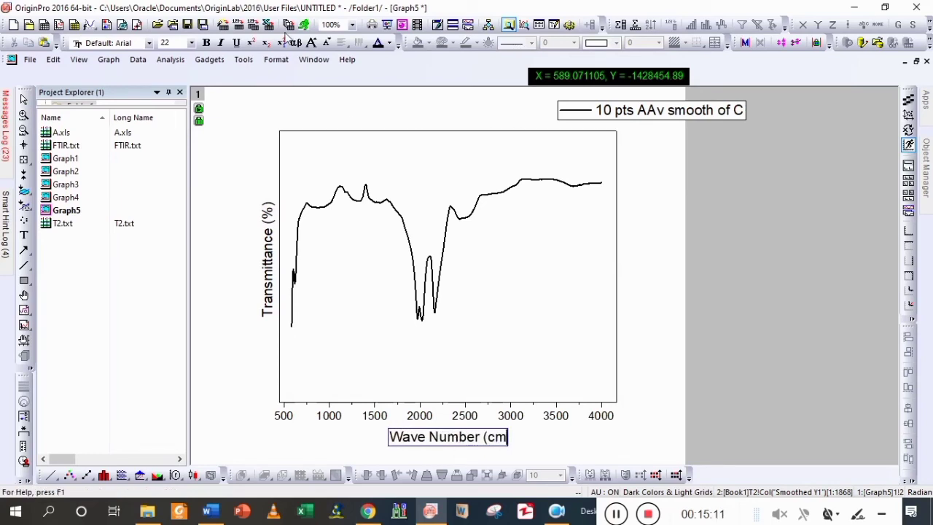
pyautogui.click(250, 42)
pyautogui.write('-1')
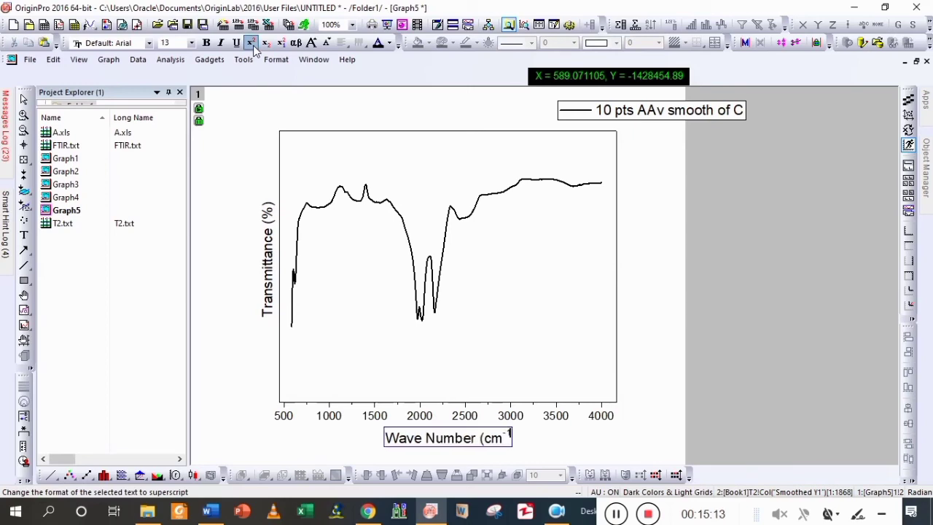
pyautogui.write(')')
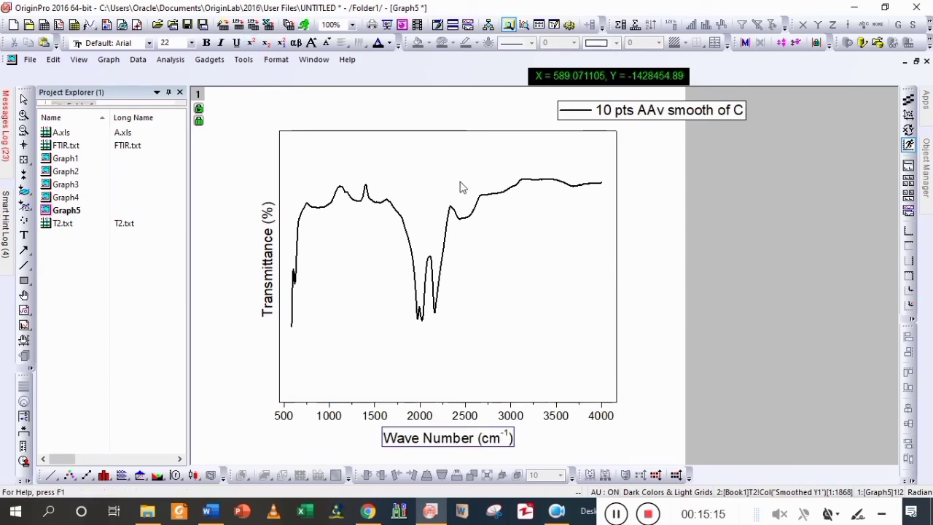
pyautogui.click(586, 434)
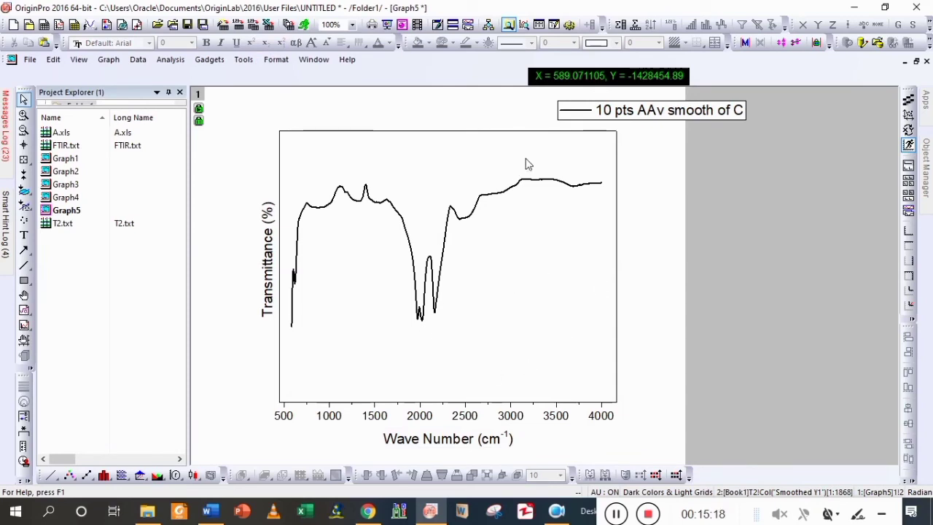
# Cancel a legend edit so it still reads '10 pts AAv smooth of C'.
pyautogui.doubleClick(639, 111)
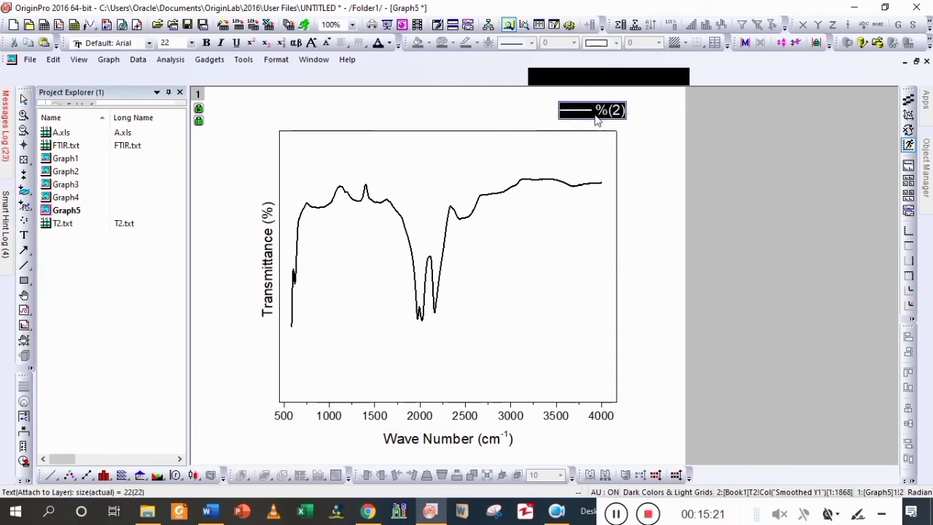
pyautogui.press('BackSpace')
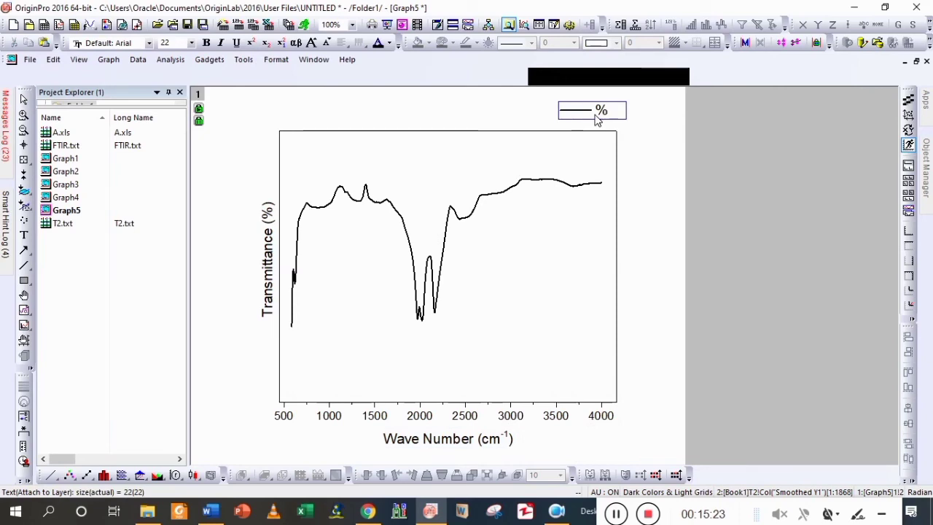
pyautogui.press('Escape')
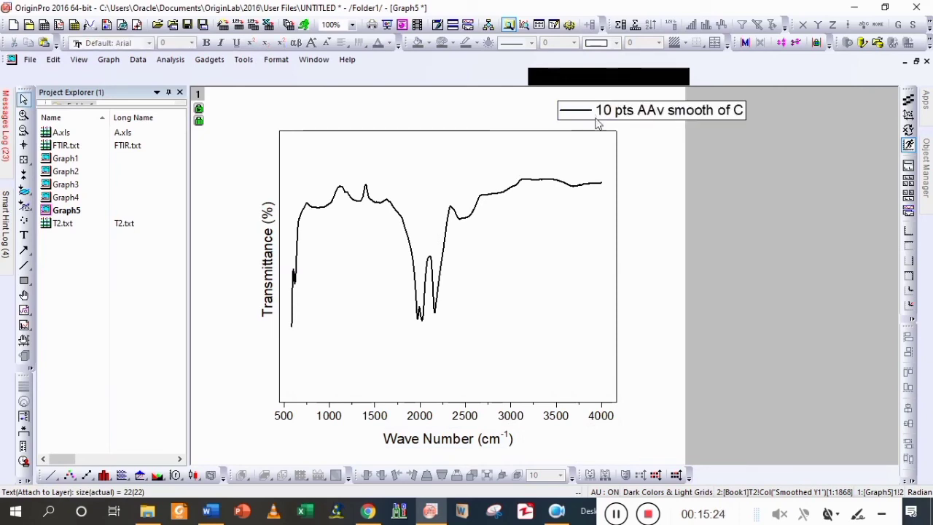
# Open the Peak Analyzer from Analysis > Peaks and Baseline with the Find Peaks goal.
pyautogui.click(170, 59)
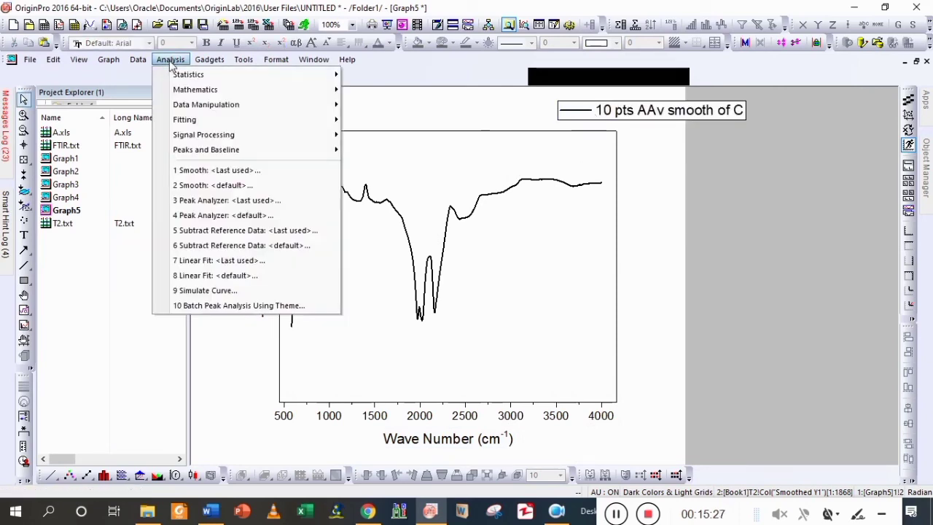
pyautogui.moveTo(210, 151)
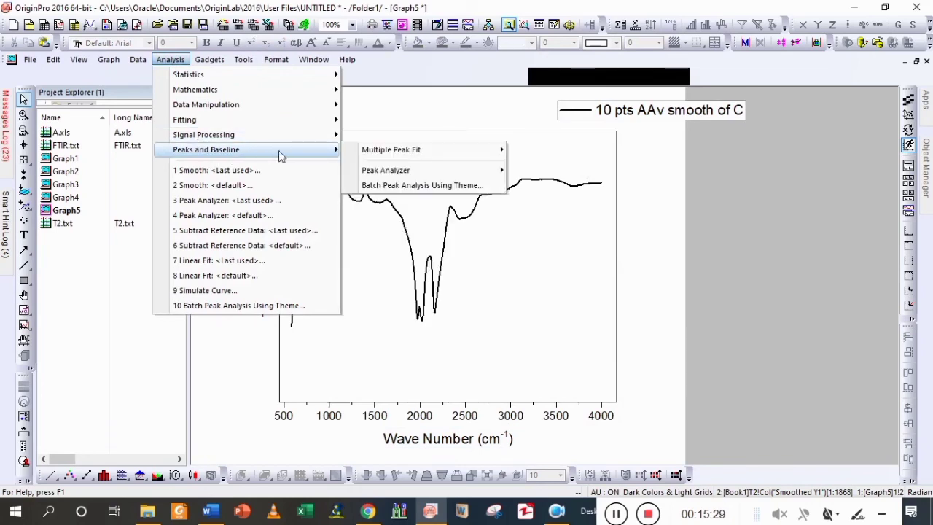
pyautogui.moveTo(370, 171)
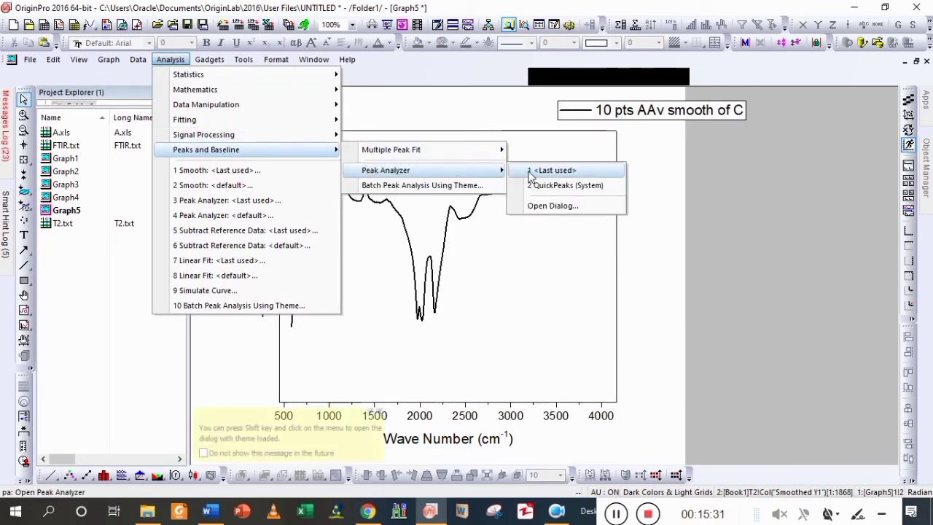
pyautogui.click(548, 205)
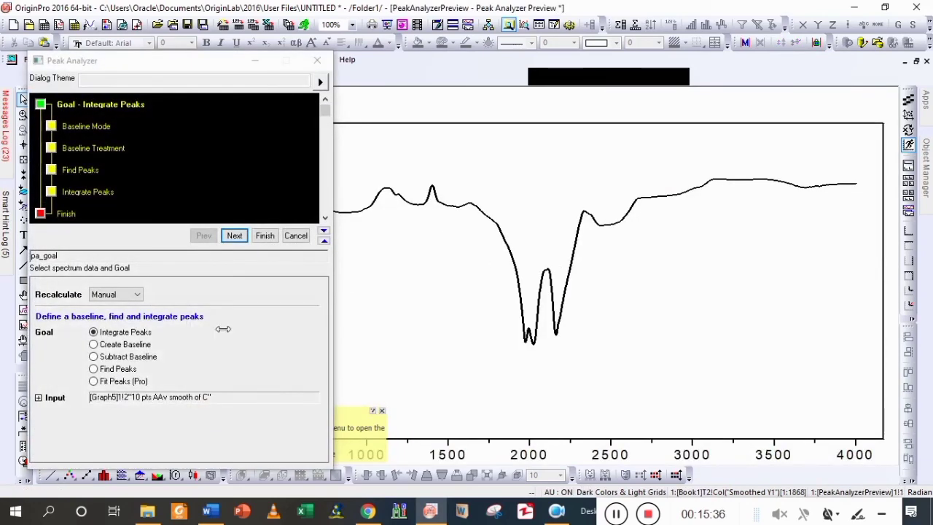
pyautogui.click(125, 371)
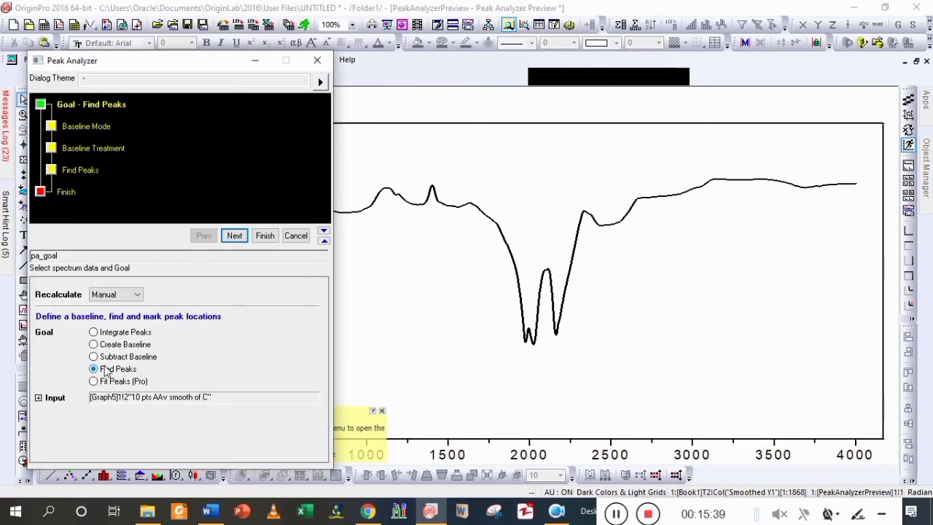
# Advance past the baseline page and uncheck Enable Auto Find.
pyautogui.click(235, 239)
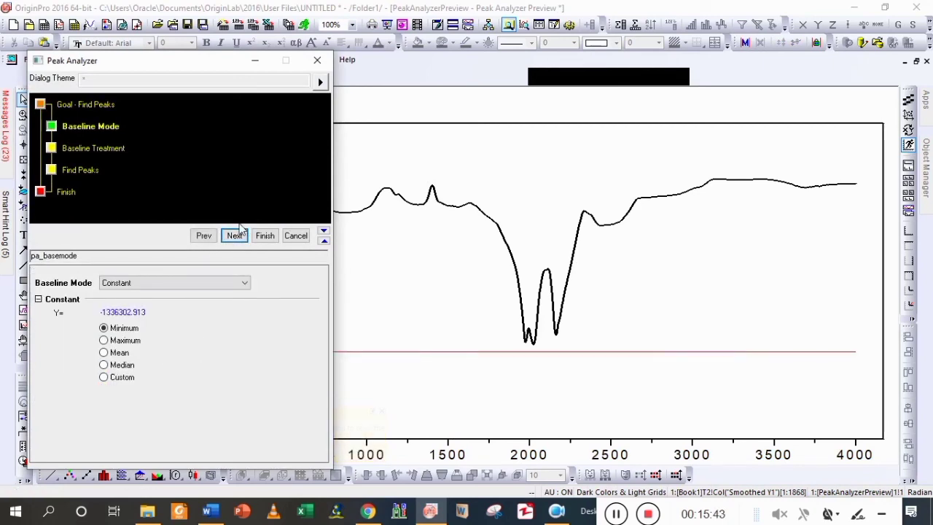
pyautogui.click(235, 237)
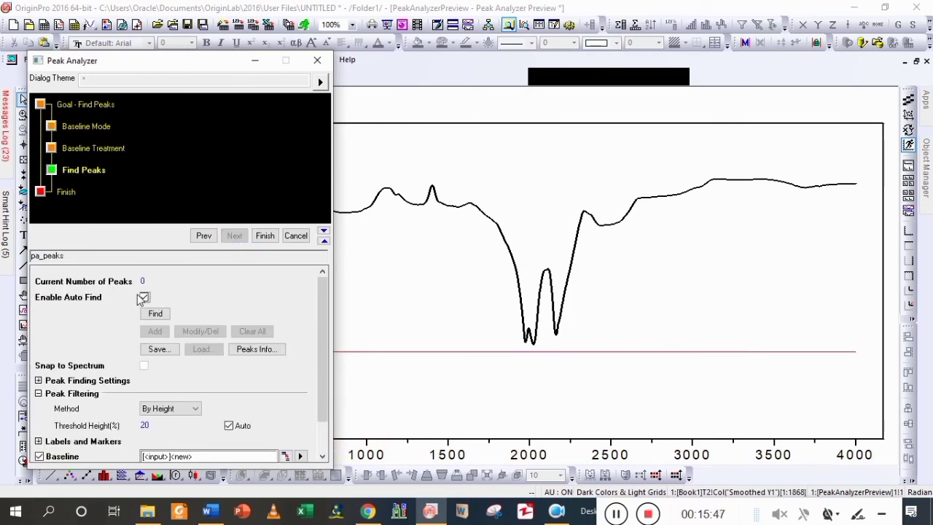
pyautogui.click(145, 299)
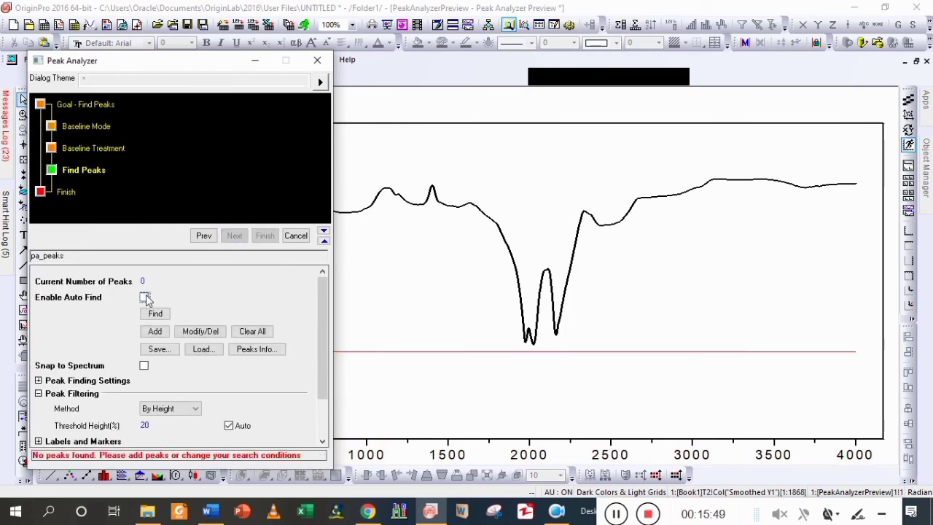
# Manually add peaks near 622, 1168, 1538, 2020, 2163 and 3687, then finish with Done.
pyautogui.click(155, 331)
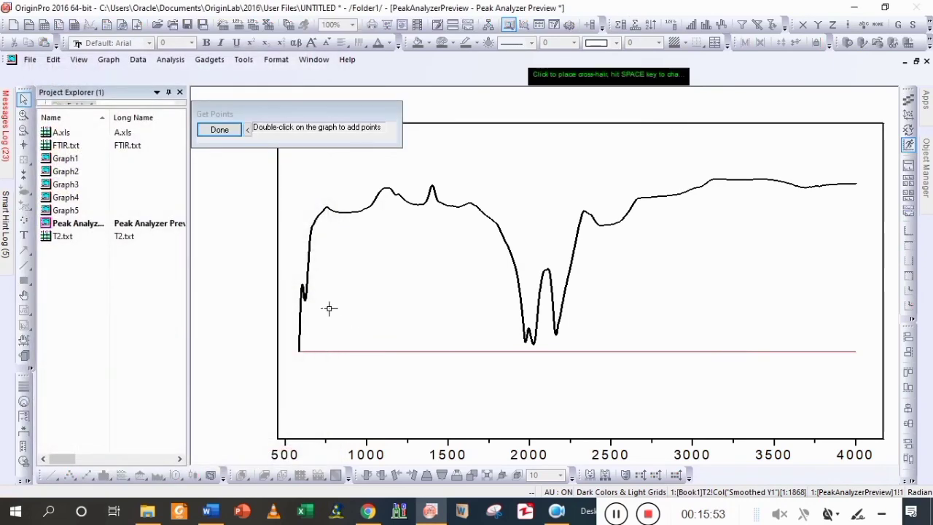
pyautogui.doubleClick(316, 310)
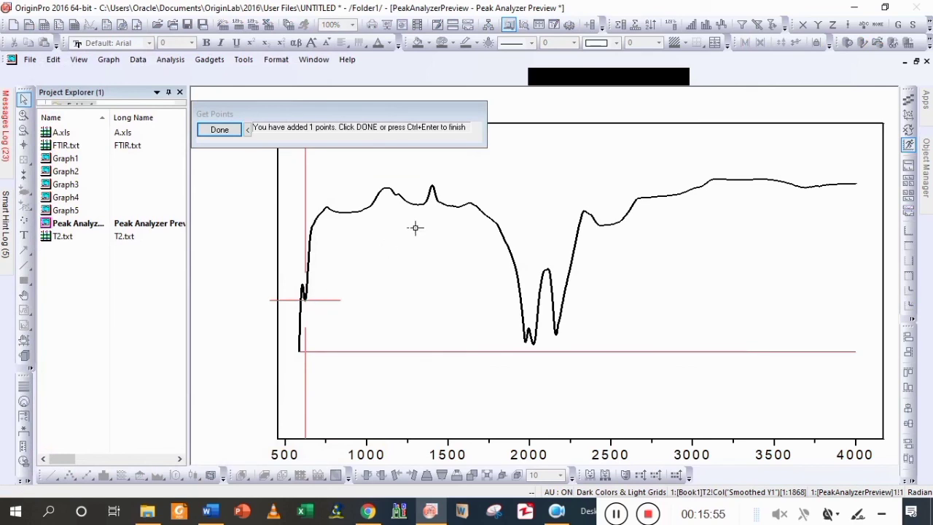
pyautogui.doubleClick(394, 194)
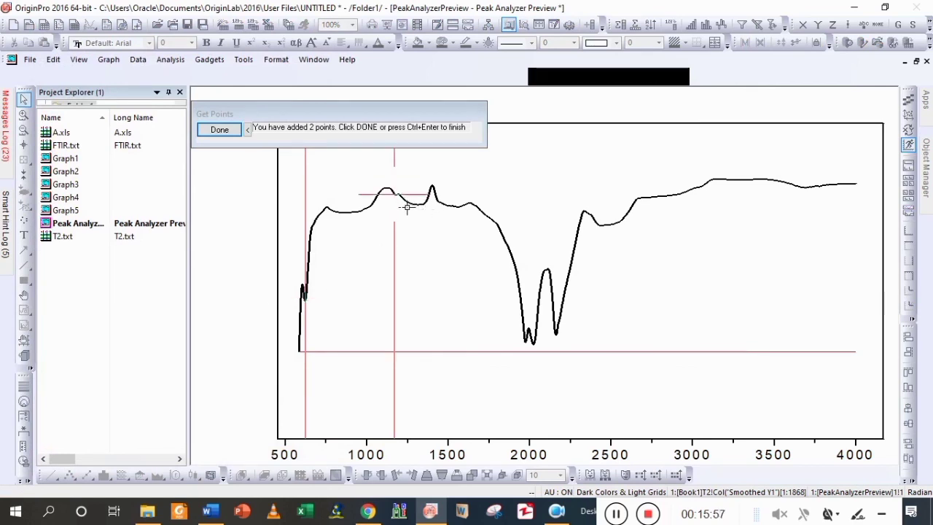
pyautogui.doubleClick(462, 214)
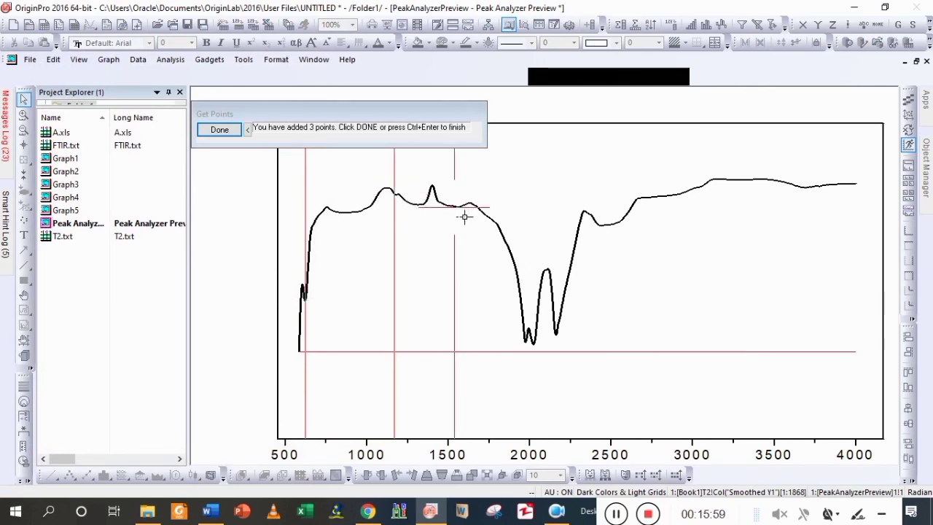
pyautogui.doubleClick(542, 353)
pyautogui.doubleClick(566, 343)
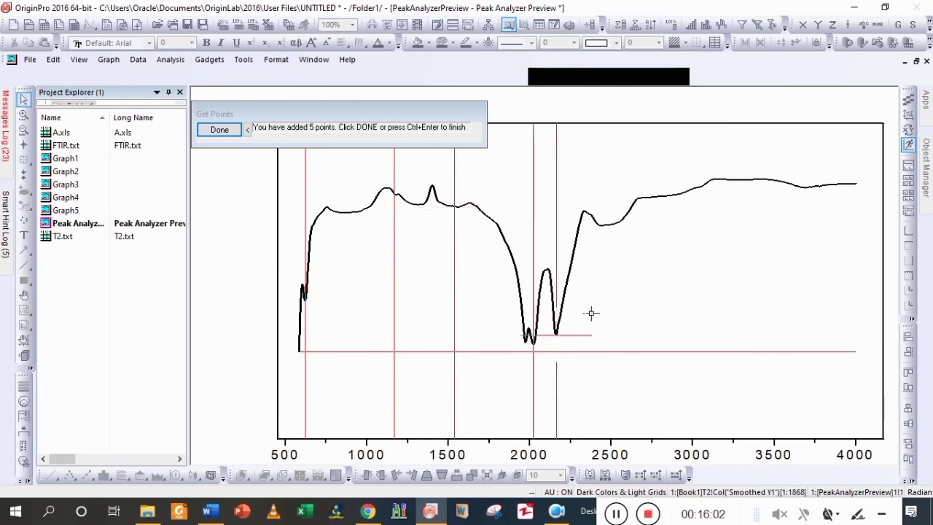
pyautogui.doubleClick(804, 197)
pyautogui.click(210, 132)
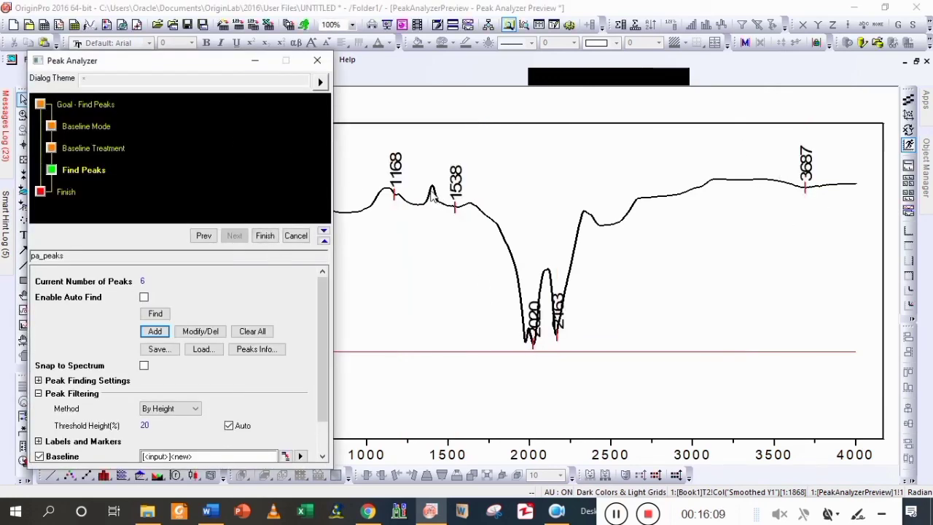
# Apply the found peaks to Graph5, labelling six peaks including 622.3, and hide the red baseline plot.
pyautogui.click(266, 242)
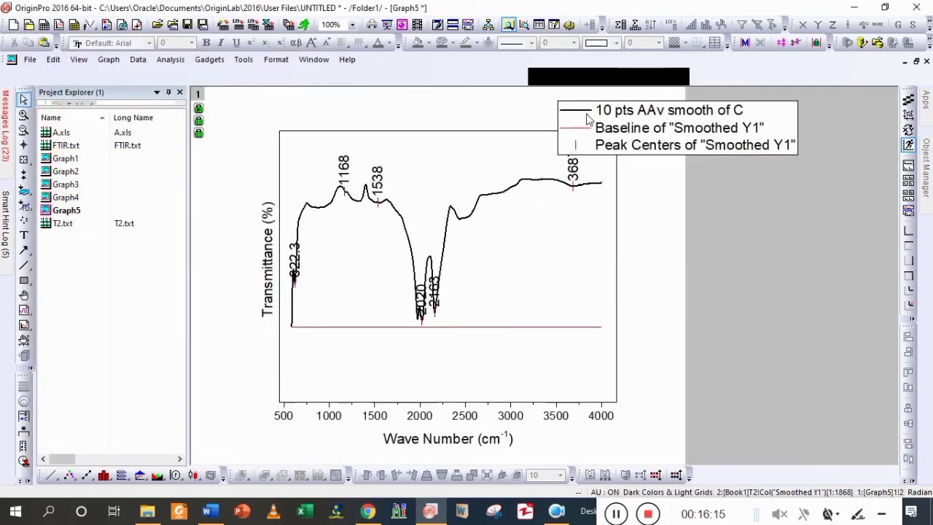
pyautogui.click(583, 131)
pyautogui.rightClick(583, 132)
pyautogui.click(607, 138)
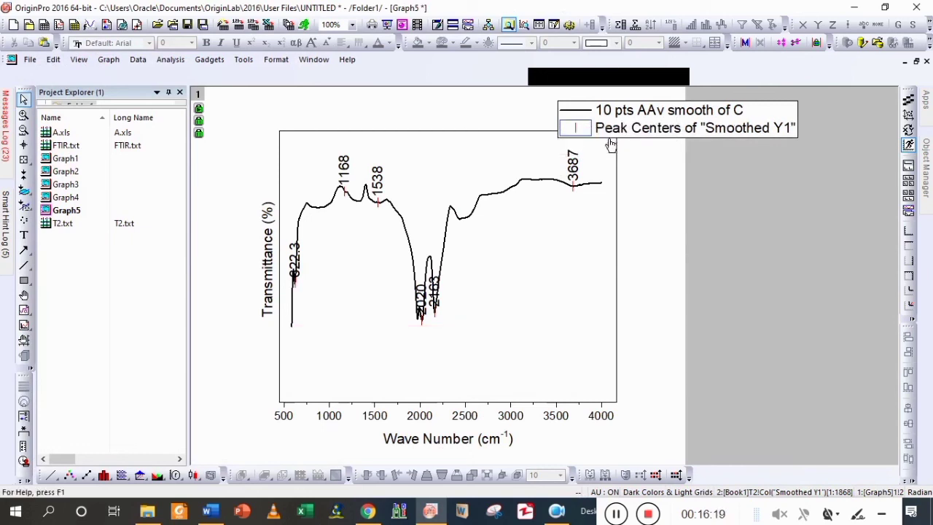
# Remove the peak-centers and curve legend entries, enter 'Sample A', and move the legend into the top-right corner.
pyautogui.doubleClick(621, 137)
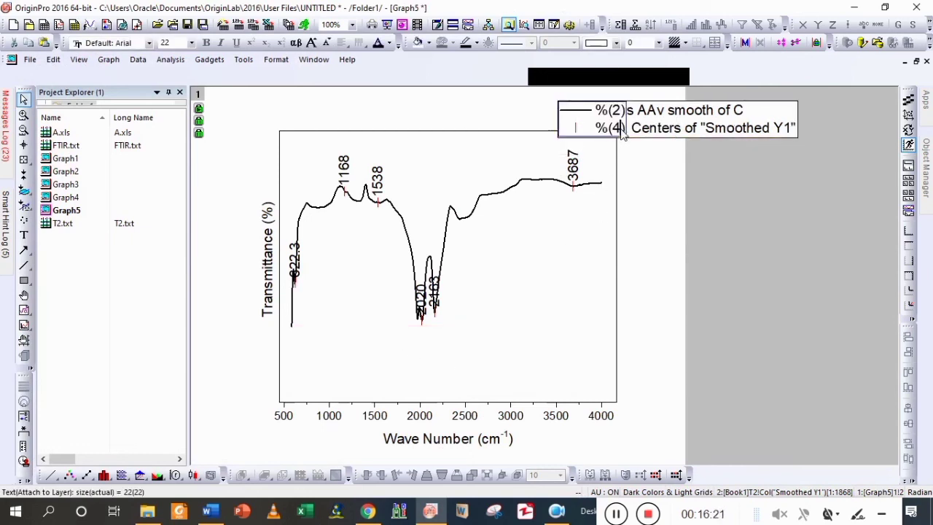
pyautogui.press('BackSpace')
pyautogui.press('BackSpace')
pyautogui.press('BackSpace')
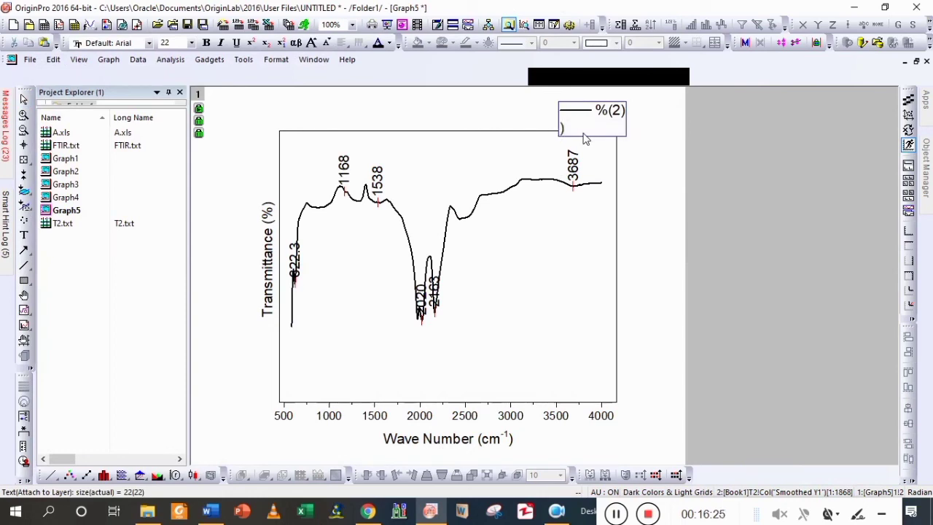
pyautogui.press('Delete')
pyautogui.press('BackSpace')
pyautogui.press('BackSpace')
pyautogui.press('BackSpace')
pyautogui.press('BackSpace')
pyautogui.write('Sample A')
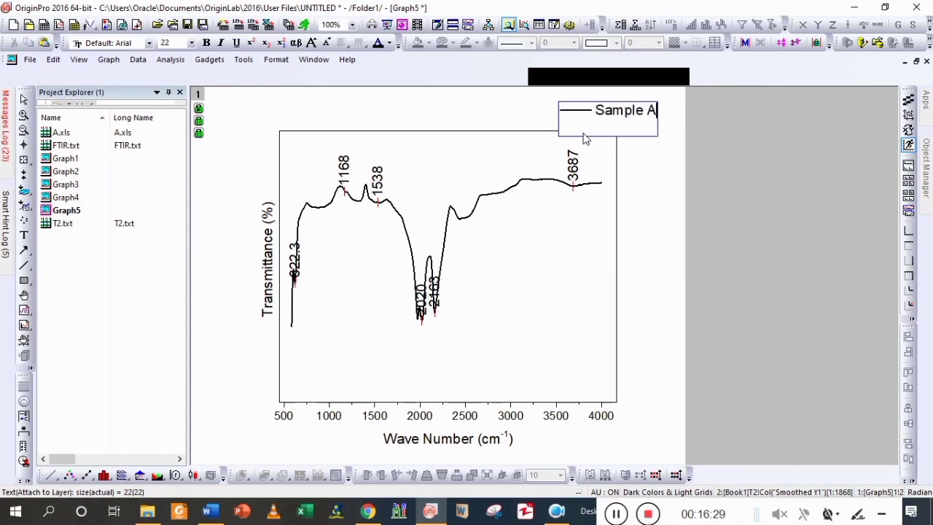
pyautogui.click(599, 230)
pyautogui.moveTo(617, 112); pyautogui.dragTo(577, 142)
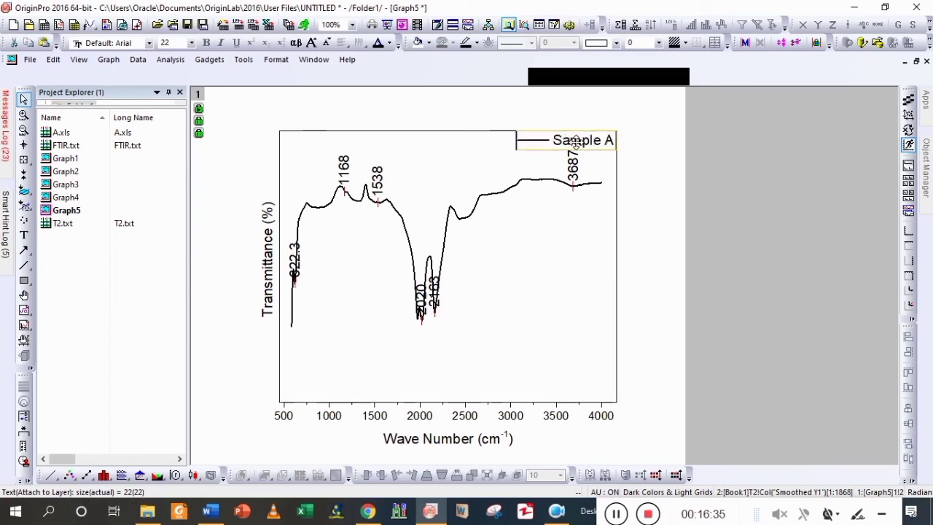
pyautogui.click(570, 256)
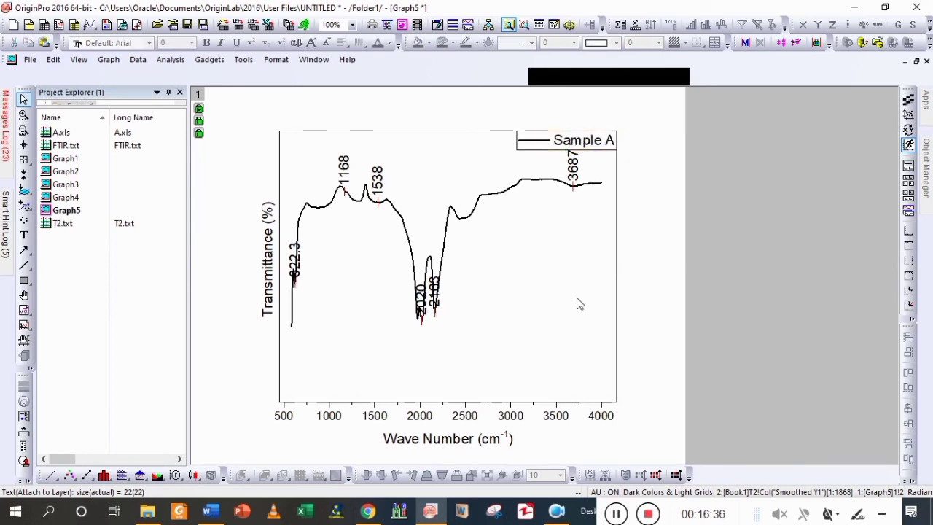